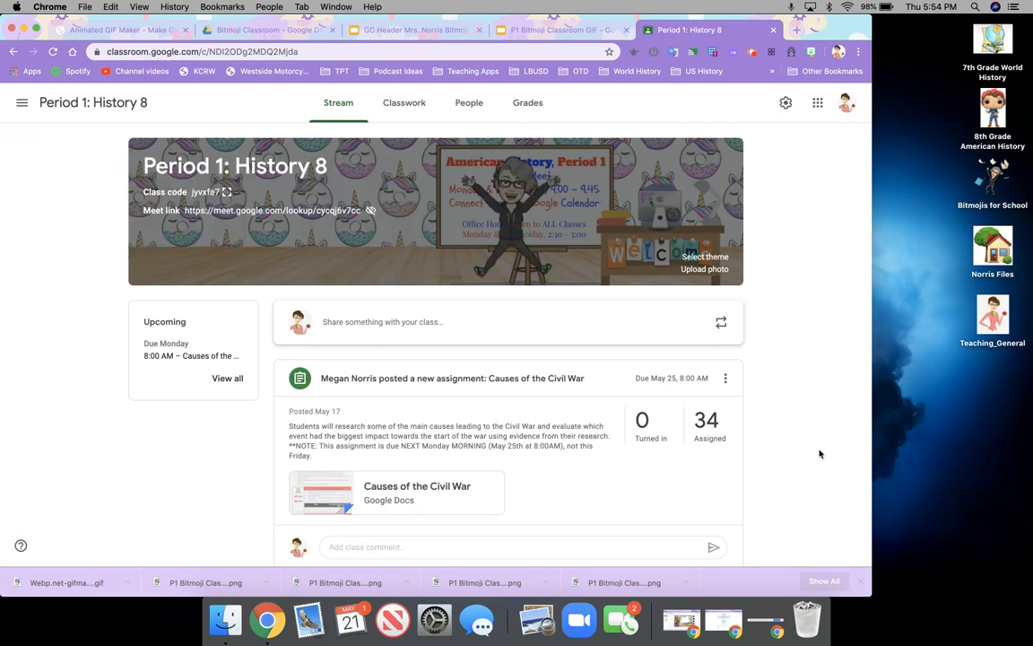
Step: Look over the Bitmoji extension's stickers and the class header presentation from the Bitmoji Classroom folder
click(813, 53)
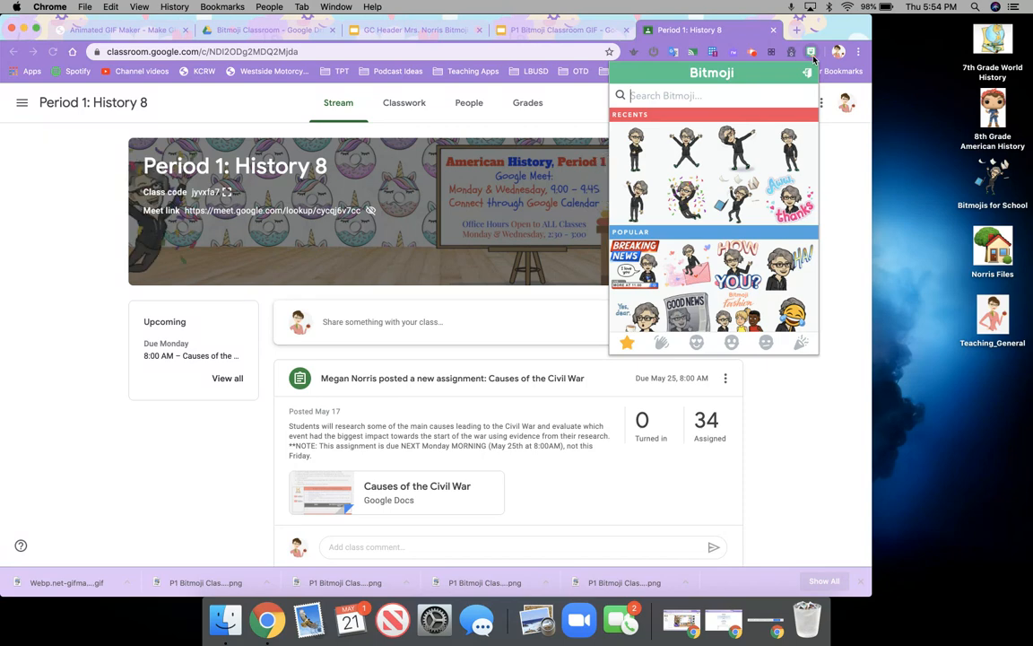
click(812, 56)
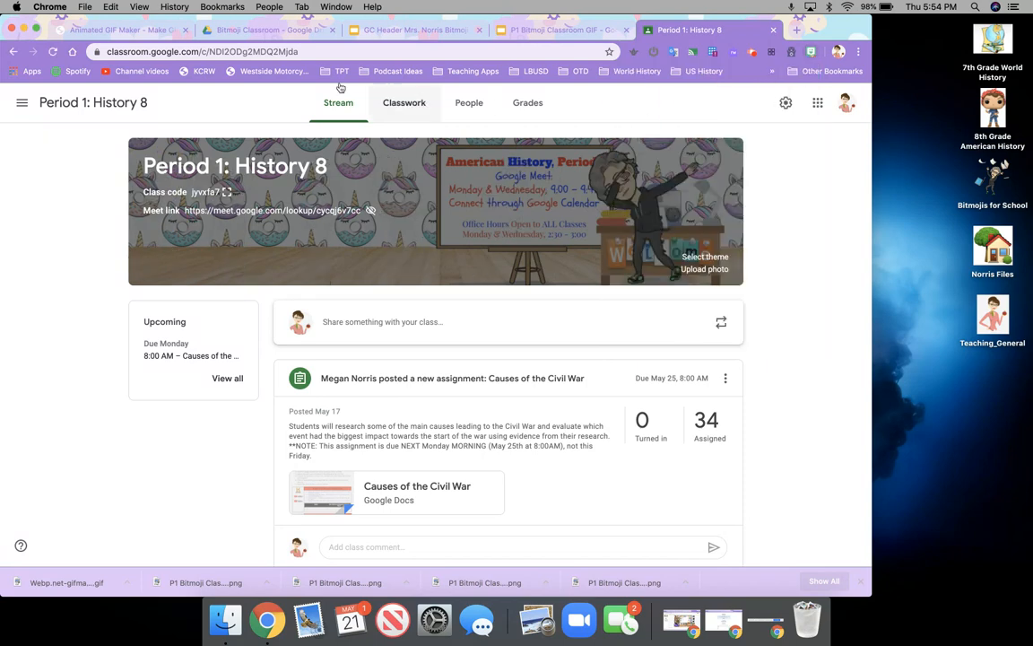
click(244, 25)
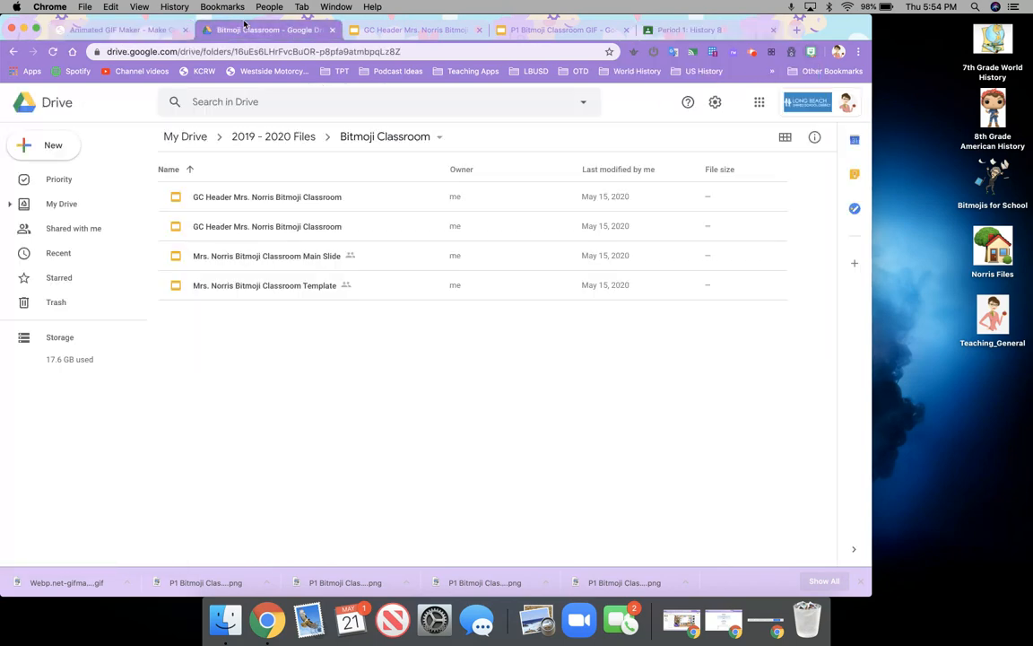
click(388, 32)
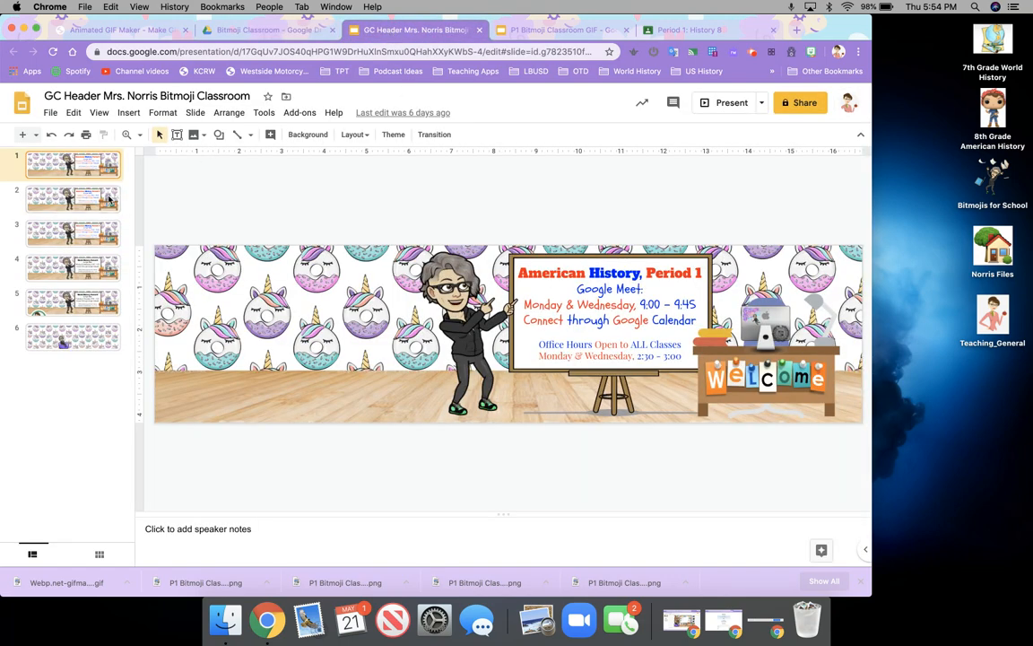
Step: Open the Period 2: History 8 class in Google Classroom and view its header
click(686, 29)
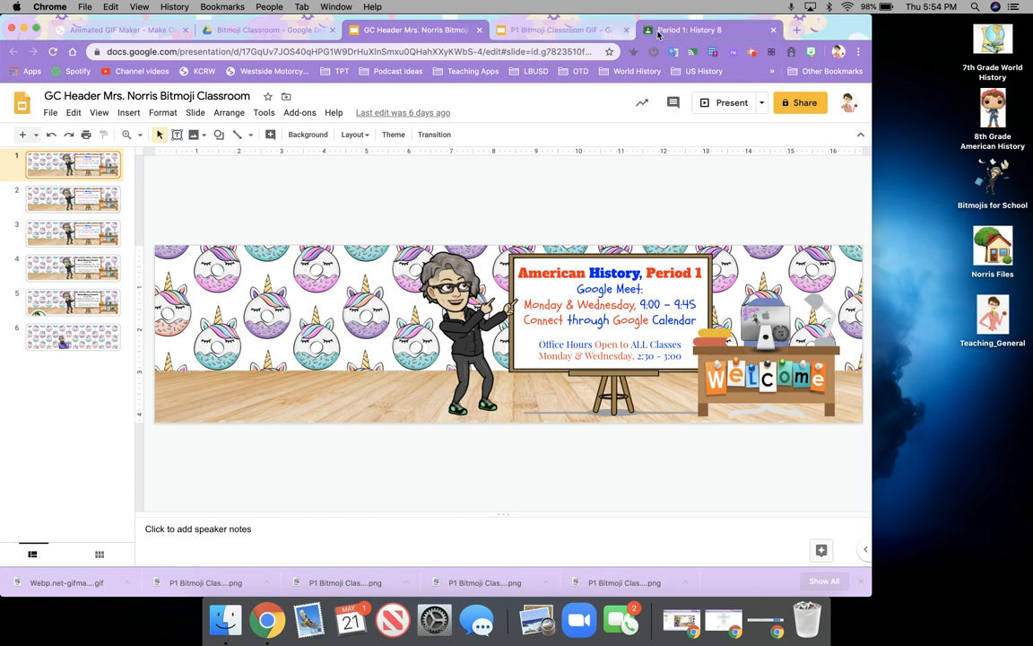
click(21, 102)
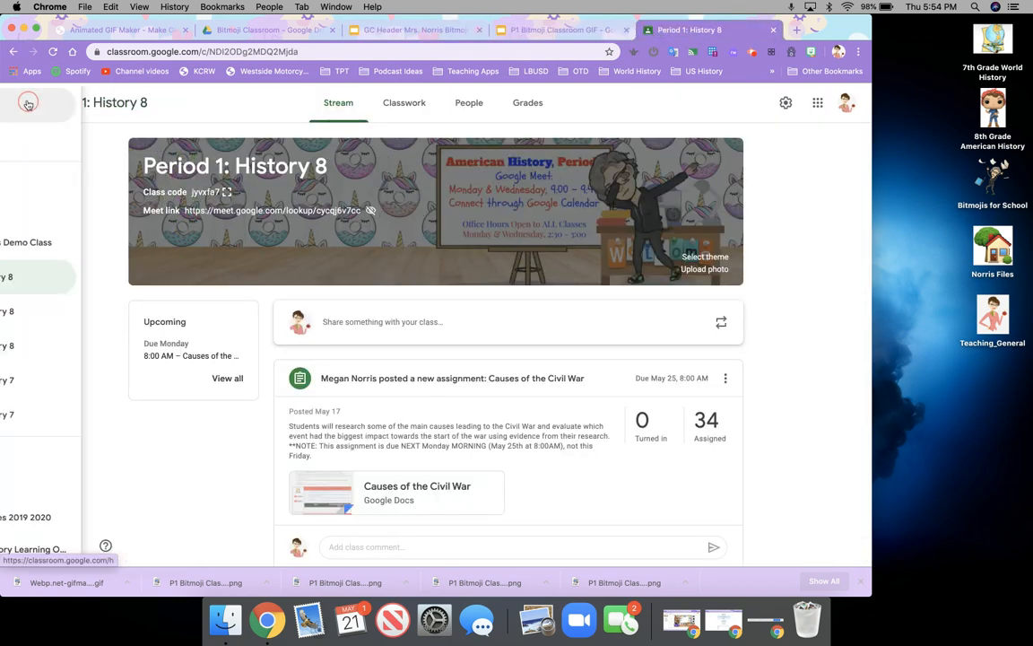
click(57, 312)
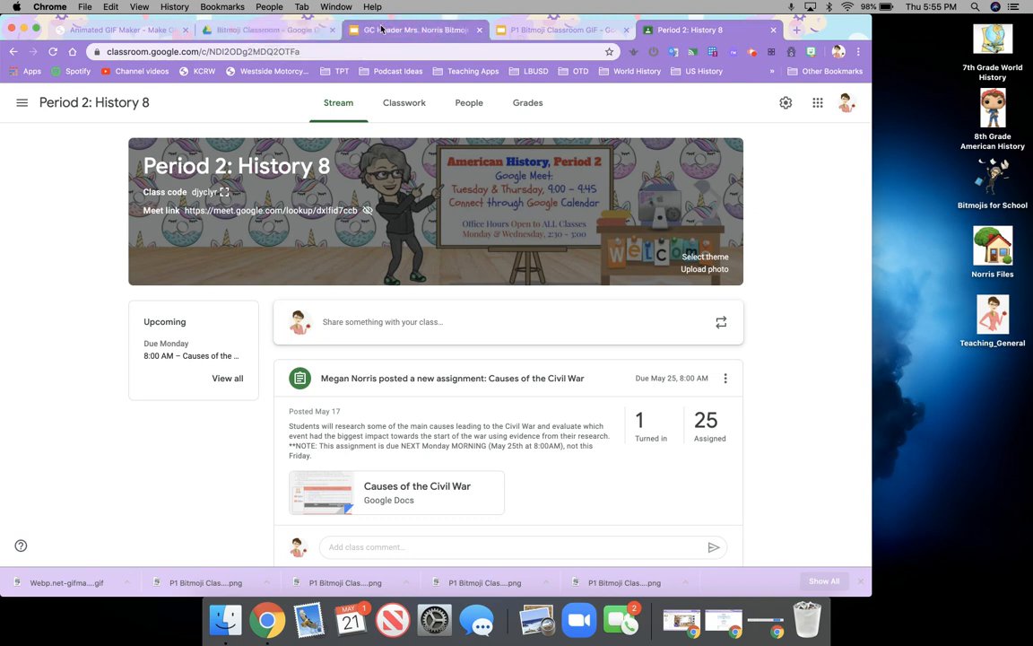
Step: Review the period header slides in the GC Header presentation and the animation frames in P1 Bitmoji Classroom GIF
click(412, 29)
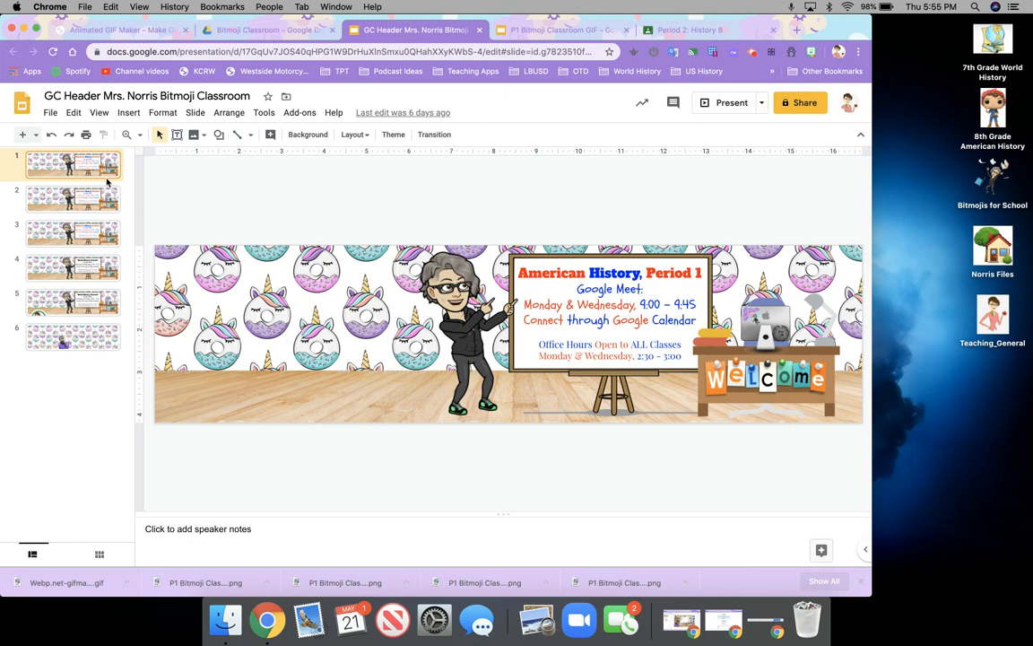
key(Down)
key(Down)
key(Up)
key(Down)
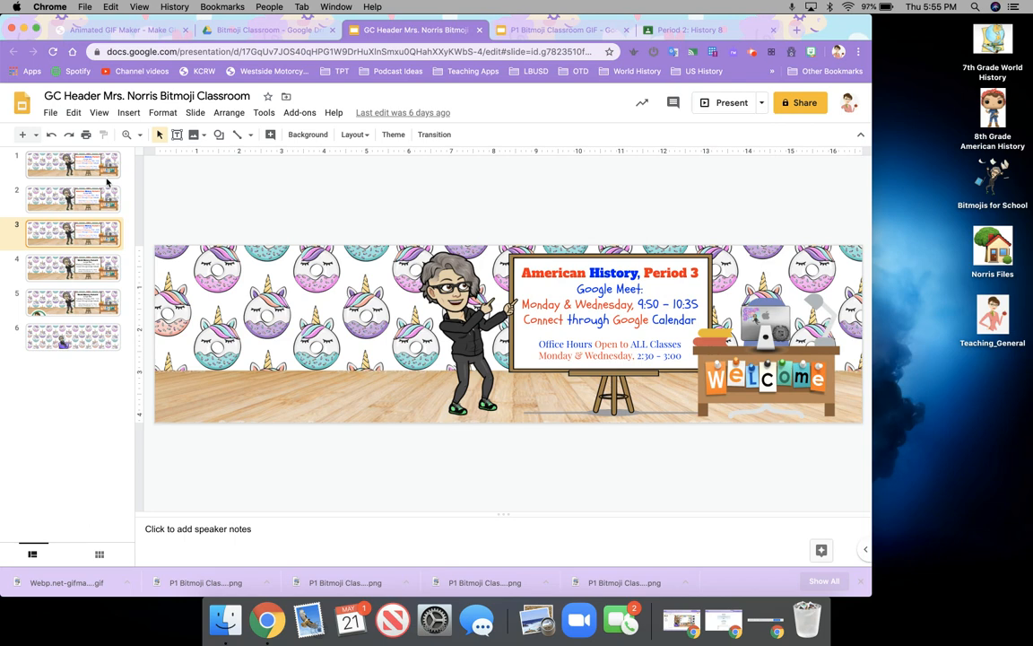
key(Down)
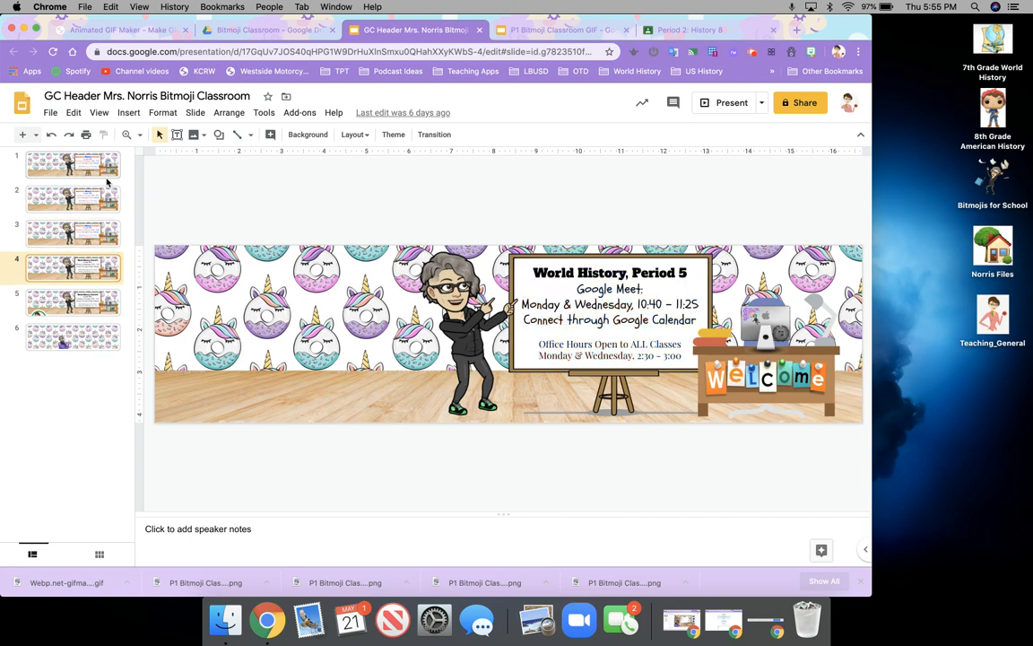
key(Down)
key(Up)
key(Up)
key(Up)
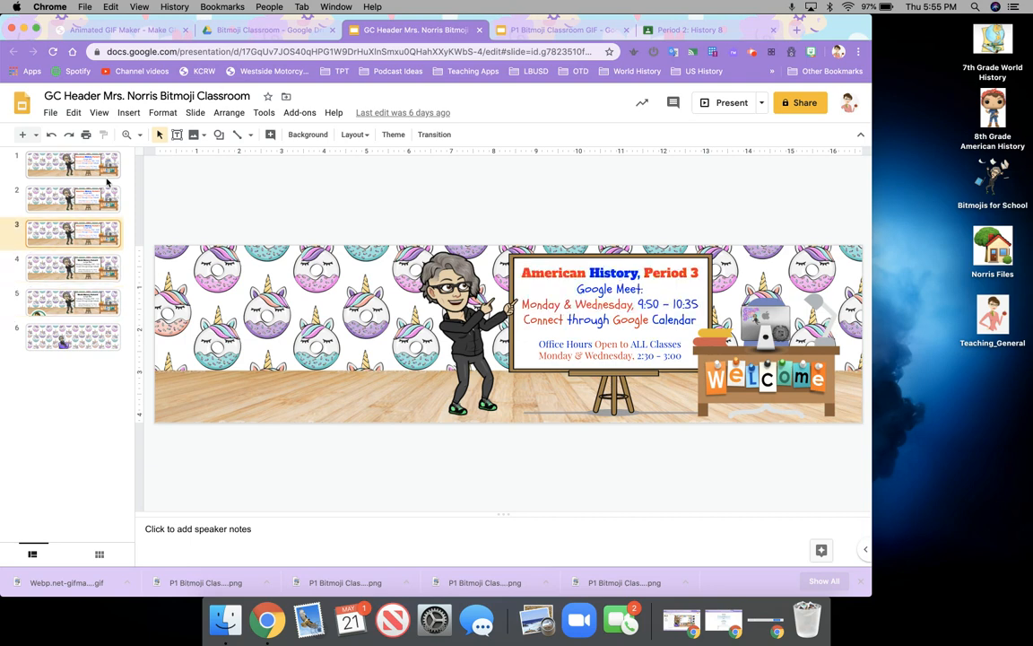
key(Up)
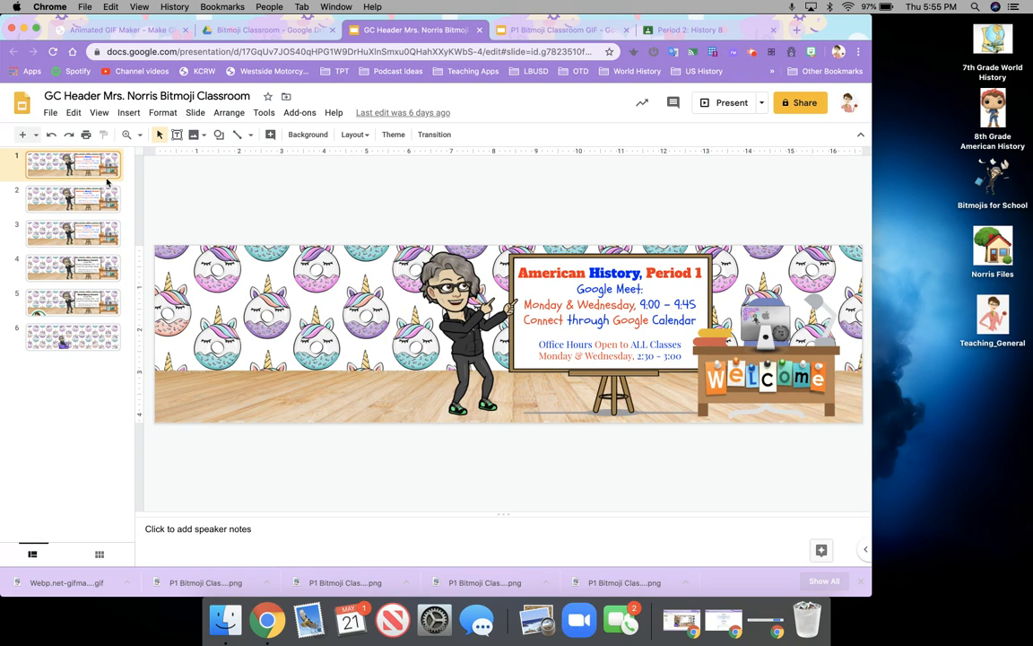
click(99, 211)
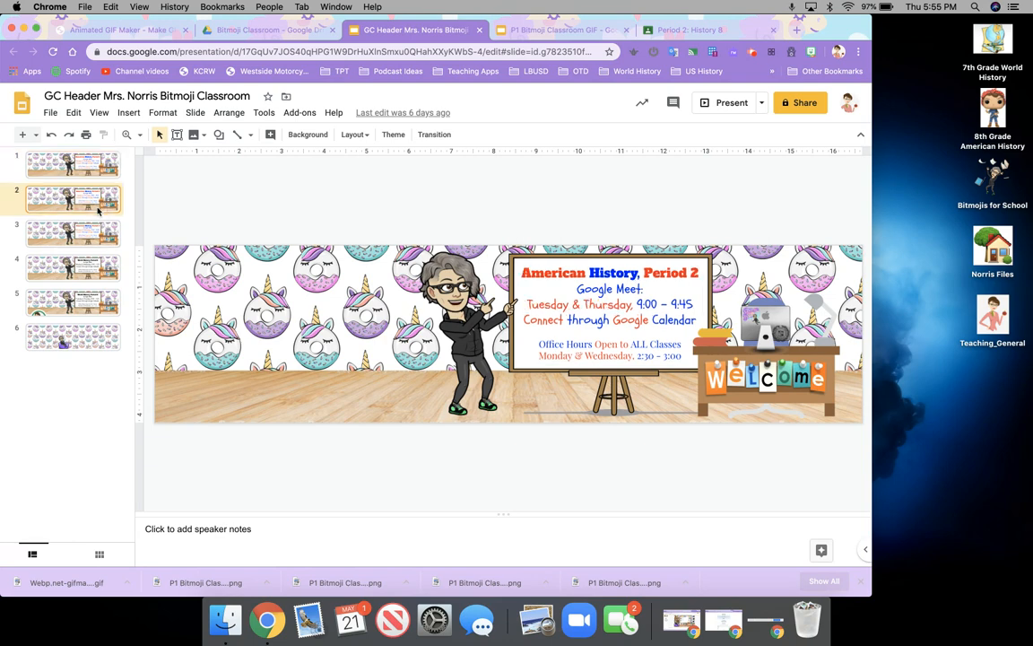
click(100, 154)
click(529, 30)
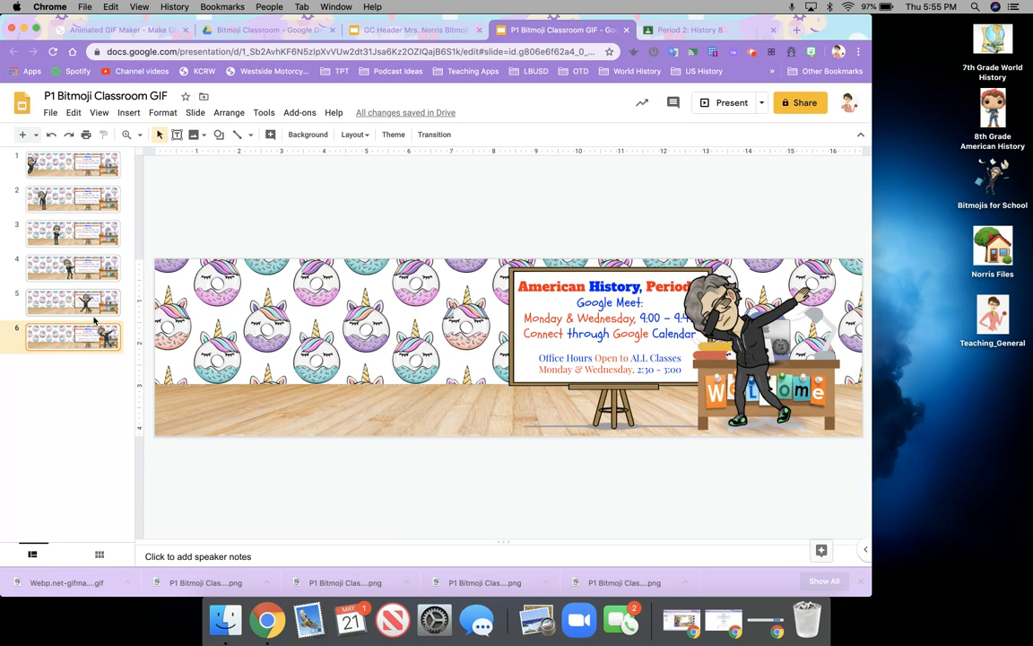
Step: Set up a copy of only the Period 2 slide from the GC Header presentation, named P2 Bitmoji Classroom GIF
click(425, 34)
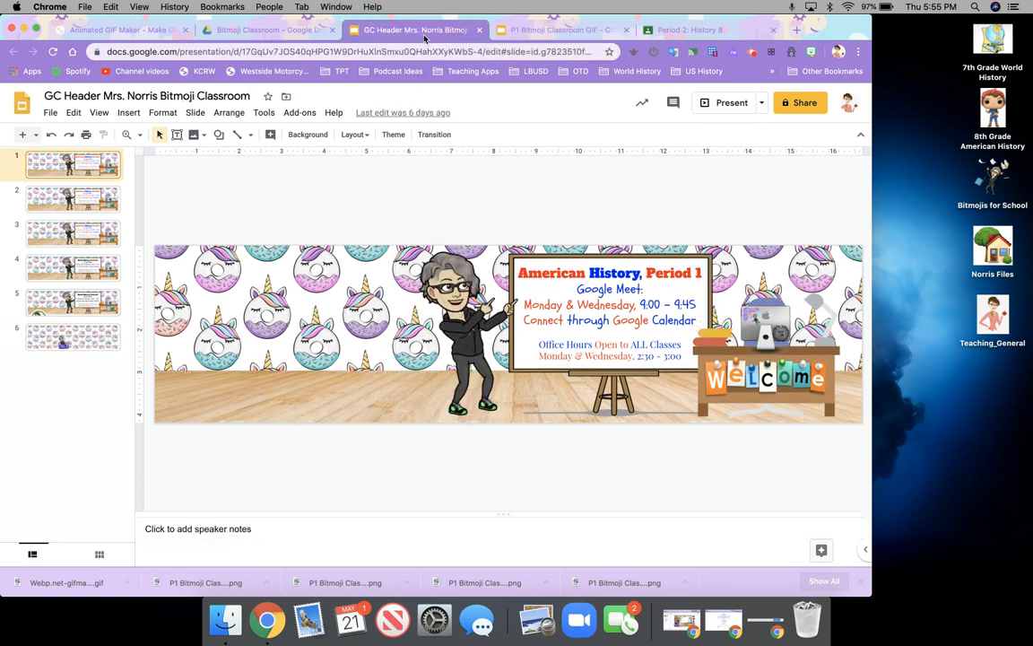
click(44, 206)
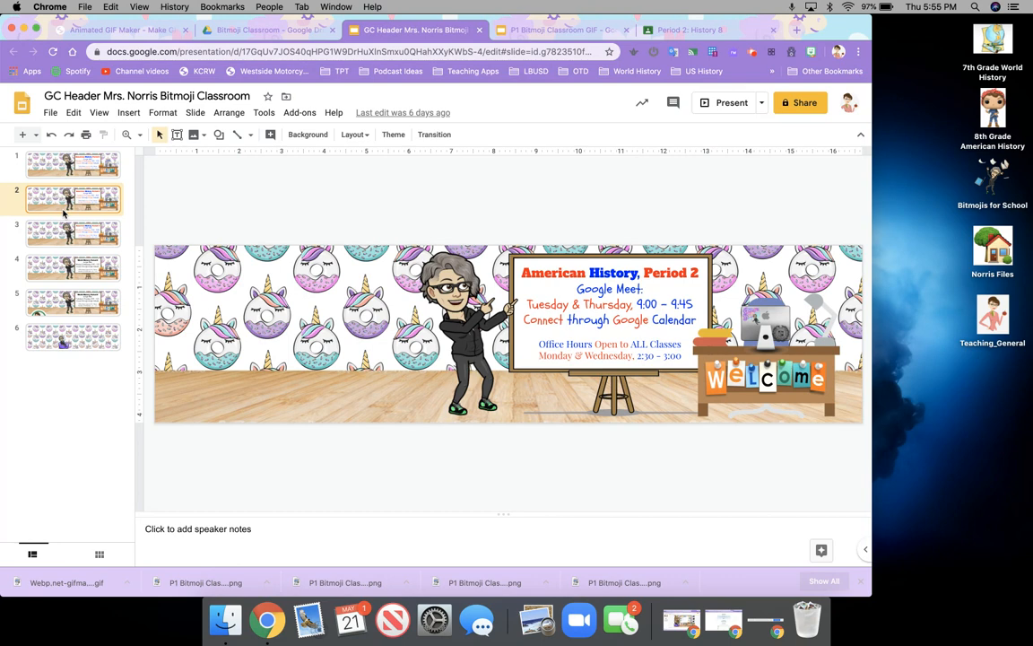
click(51, 113)
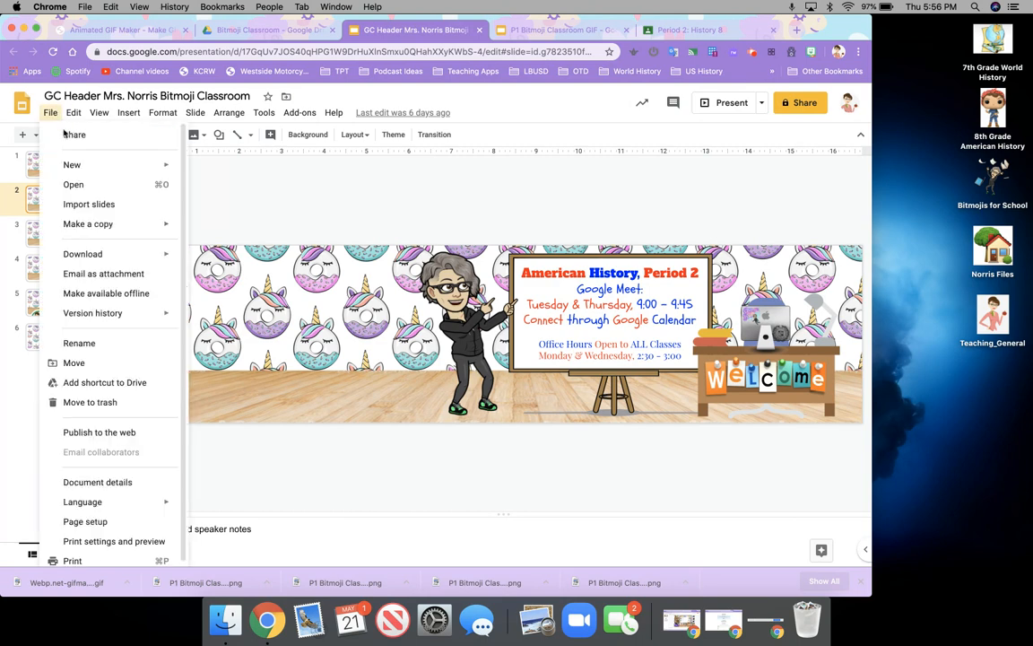
mouse_move(101, 223)
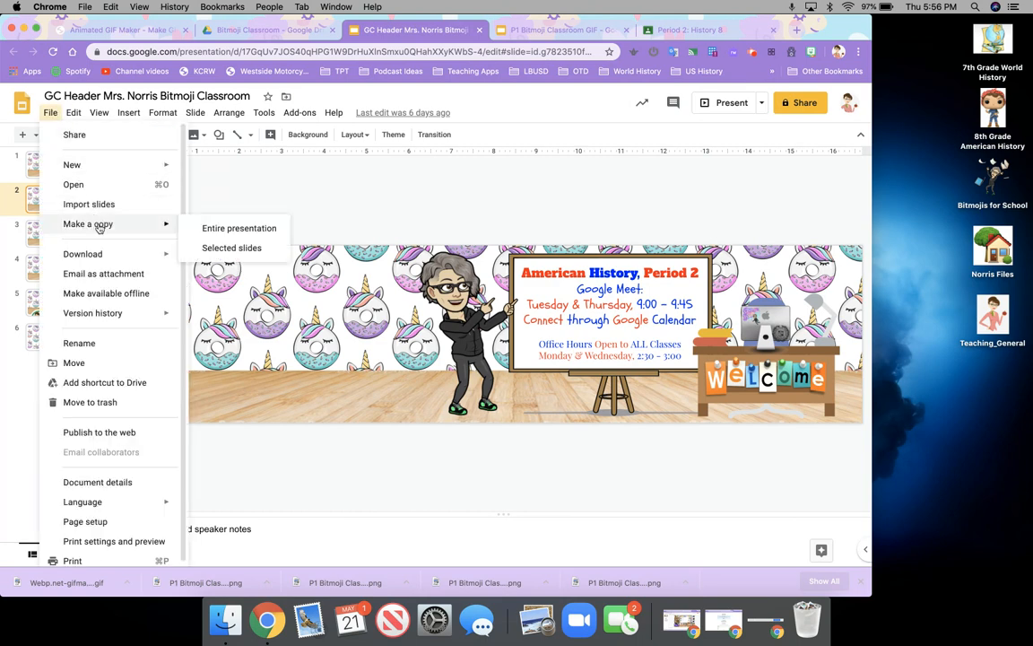
click(213, 248)
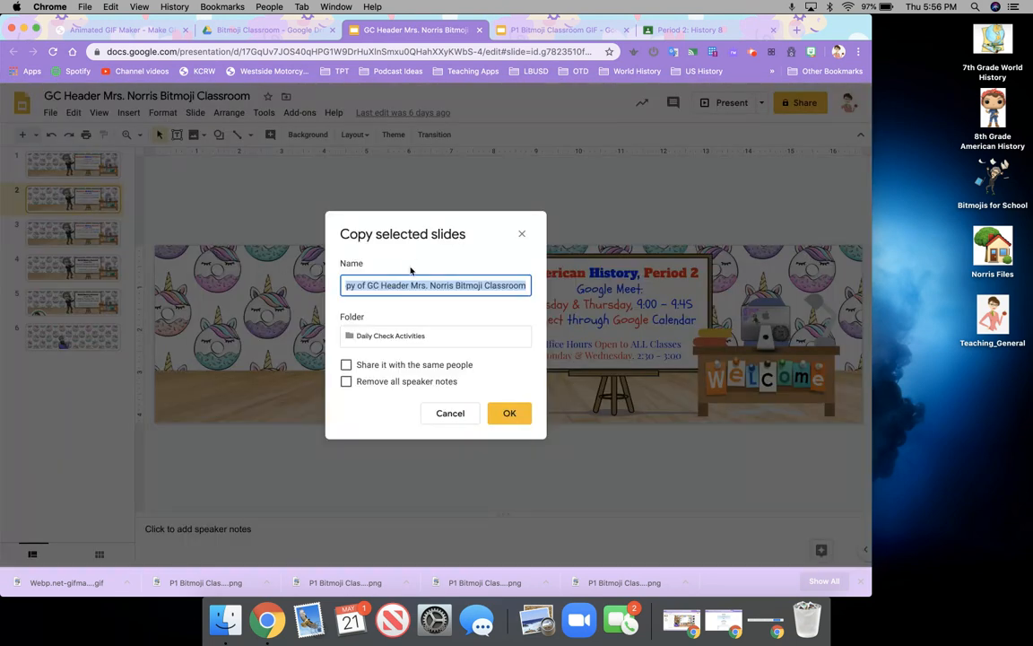
text(P)
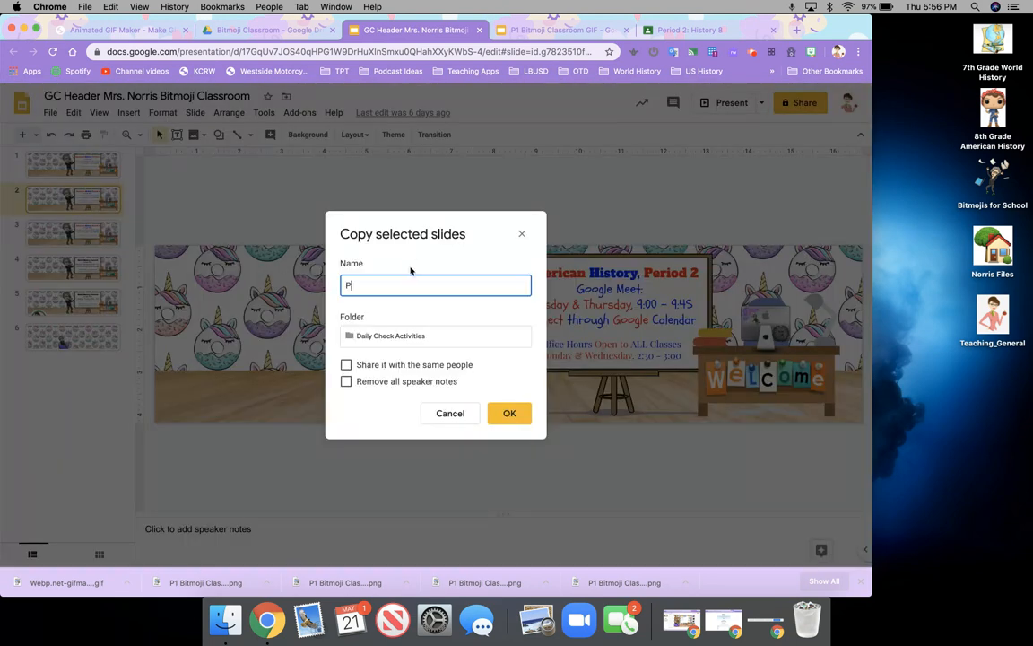
text(2 Bitmoji Classroom GIF)
Step: Choose the Bitmoji Classroom folder inside 2019 - 2020 Files as the copy's destination and create the copy
click(403, 336)
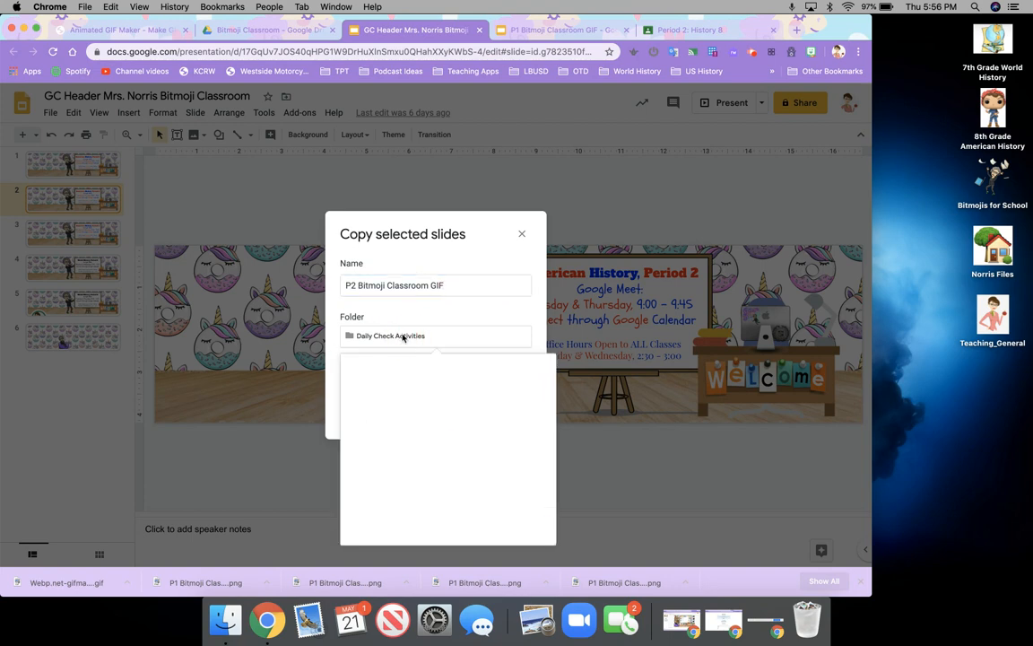
click(355, 371)
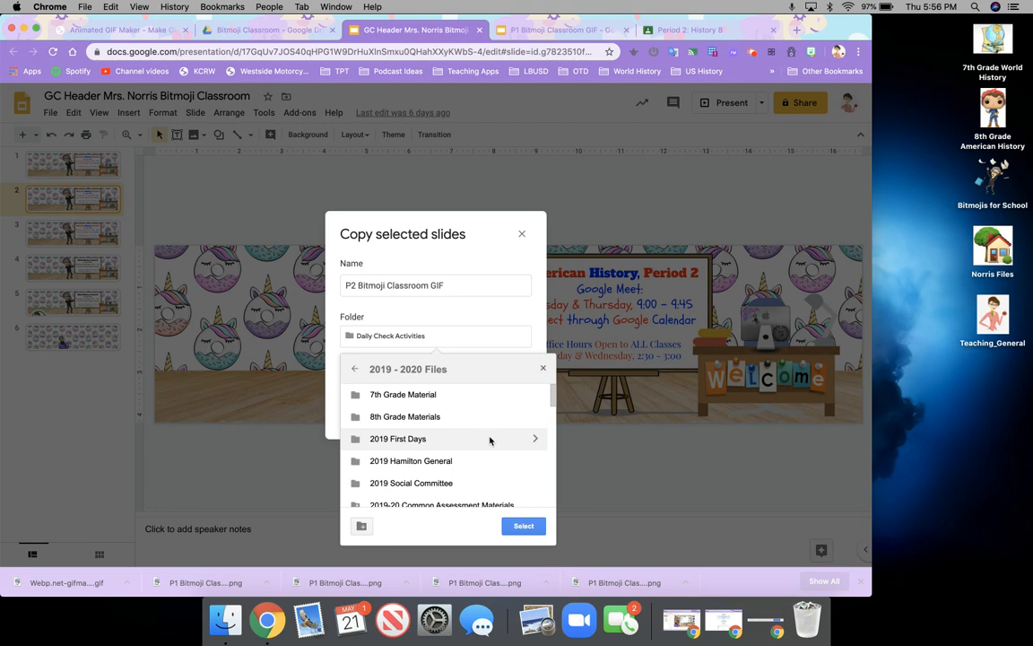
scroll(472, 464, down, 3)
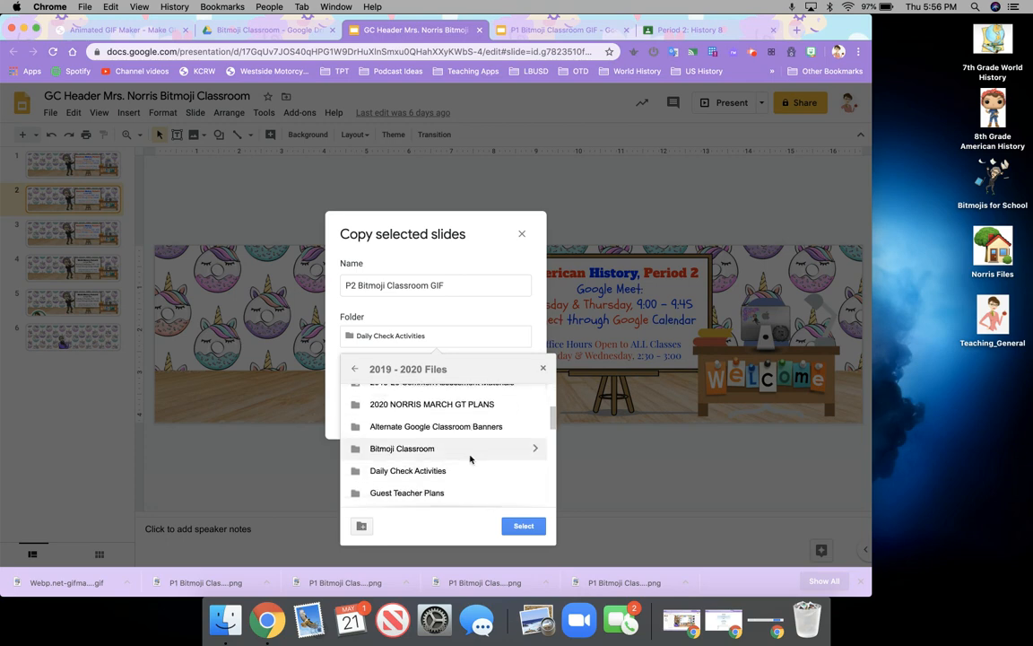
click(472, 457)
click(538, 448)
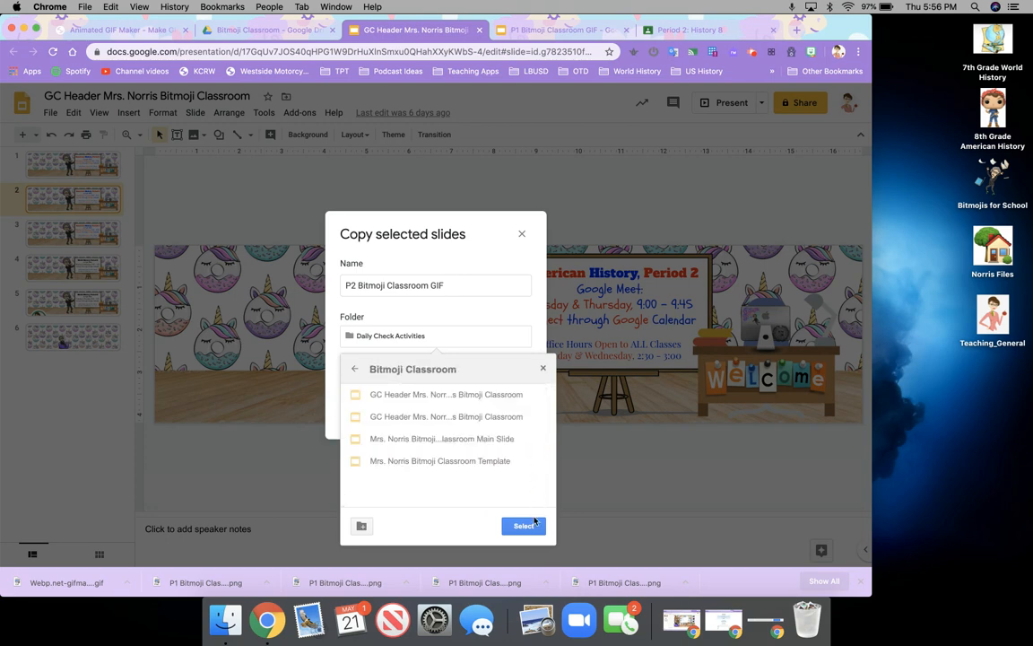
click(530, 528)
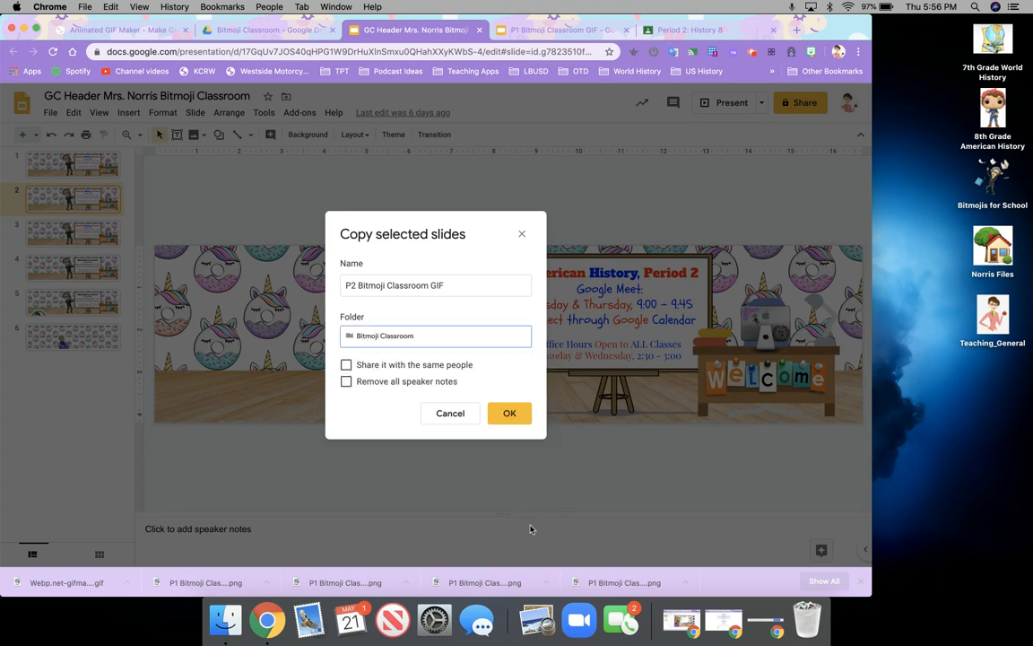
click(513, 416)
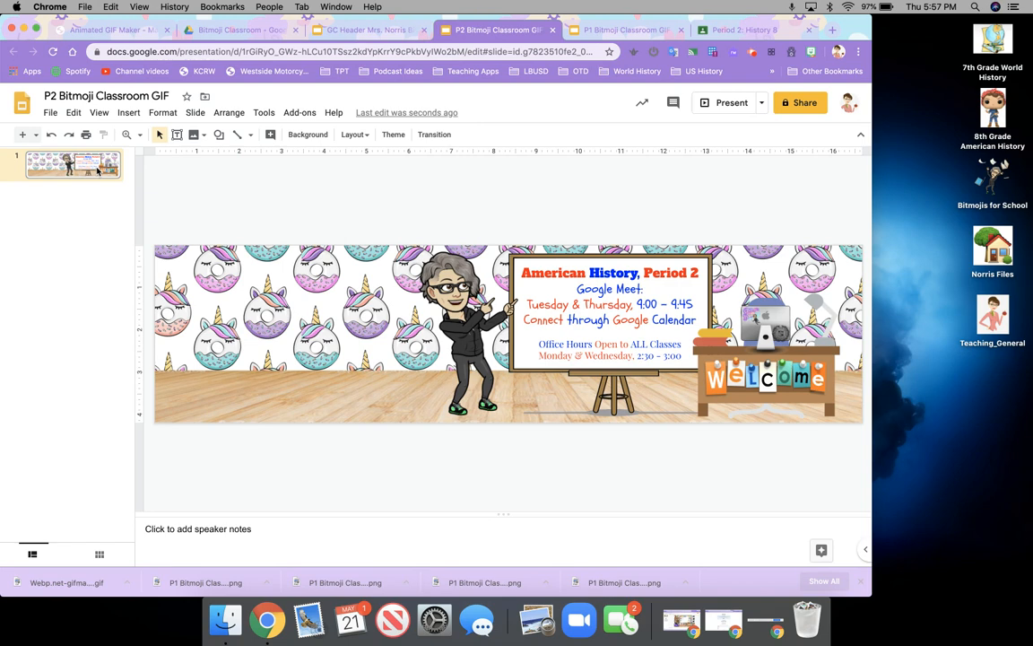
Step: Duplicate the Period 2 header slide five times, checking P1 Bitmoji Classroom GIF for the required number of frames
click(625, 30)
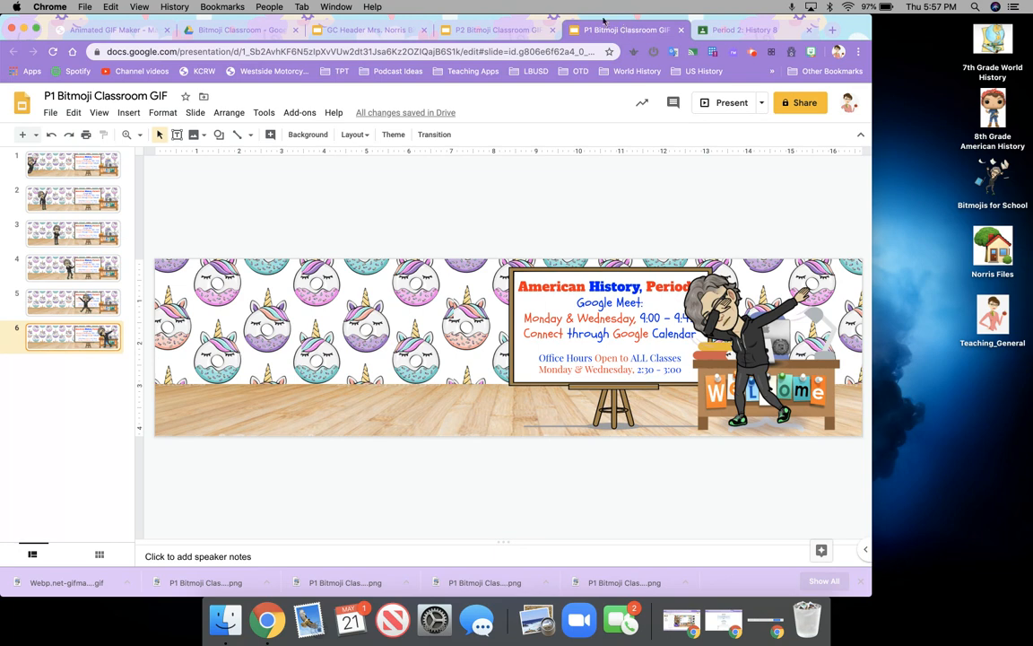
click(474, 33)
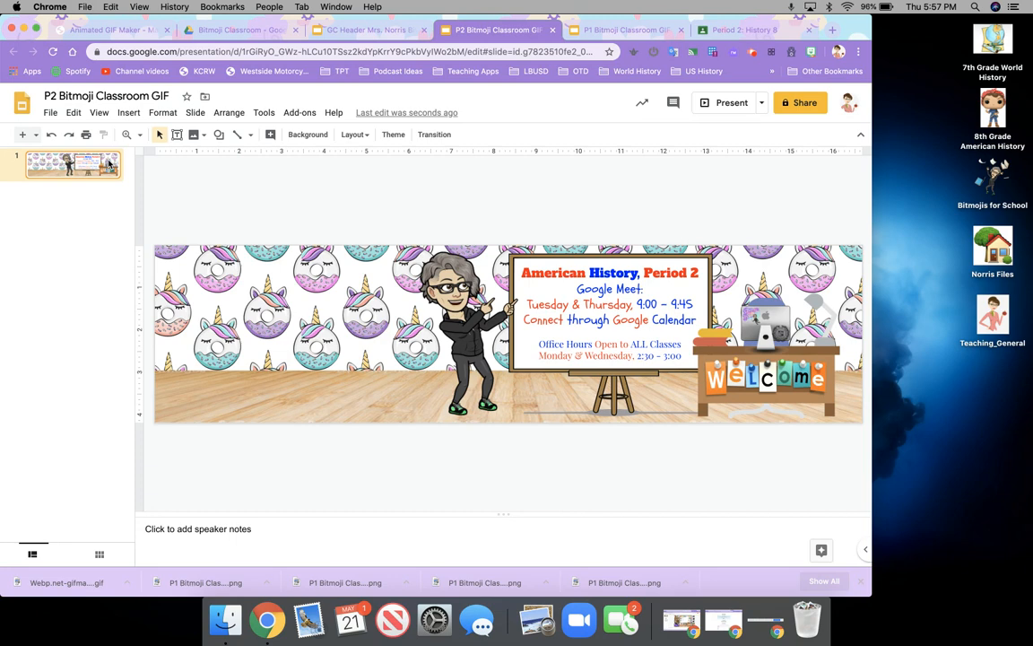
key(super+v)
key(super+v)
key(super+v)
key(super+v)
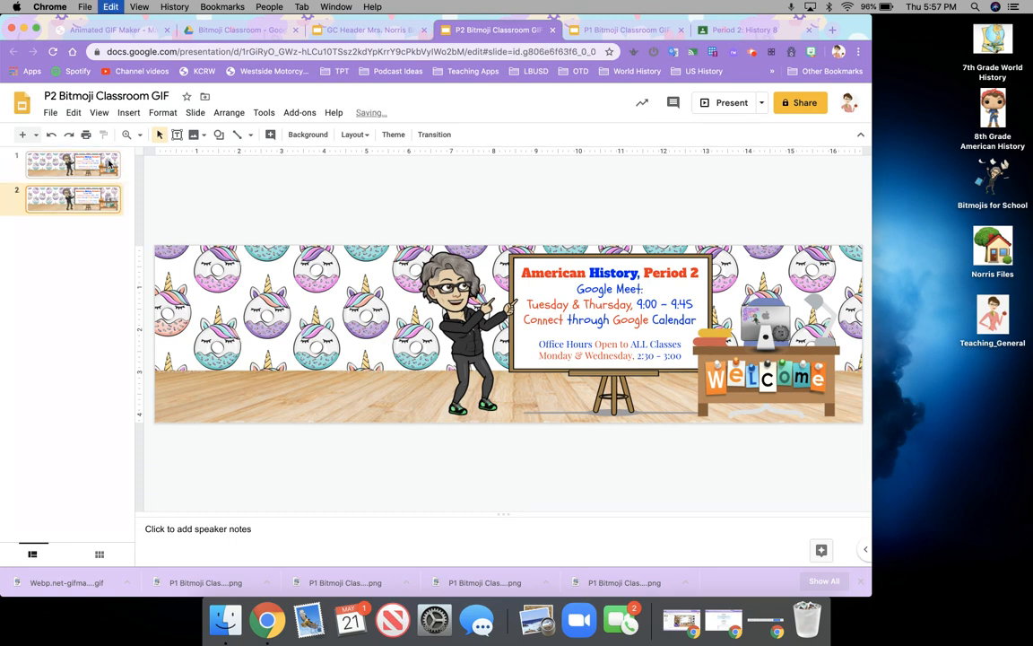
key(super+v)
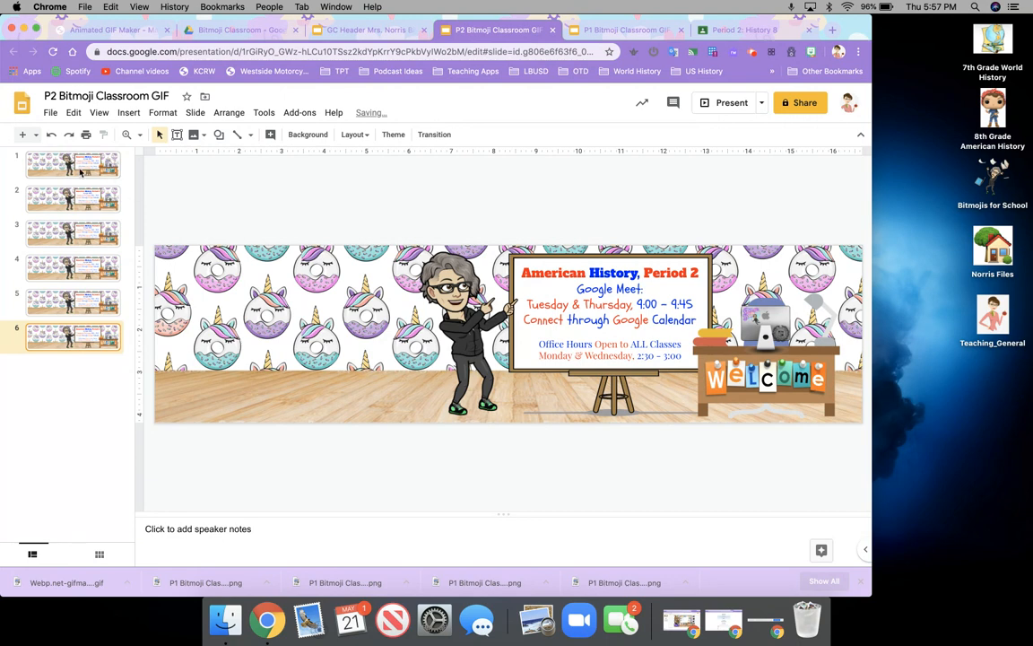
Step: Delete the pointing Bitmoji character beside the whiteboard on slide 1
click(80, 170)
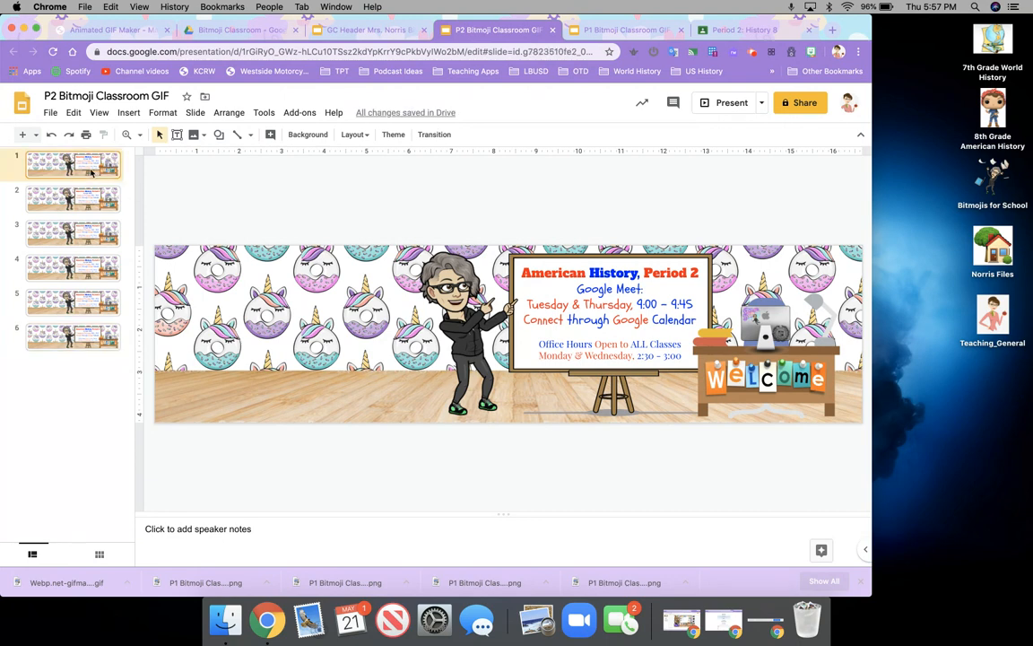
click(470, 310)
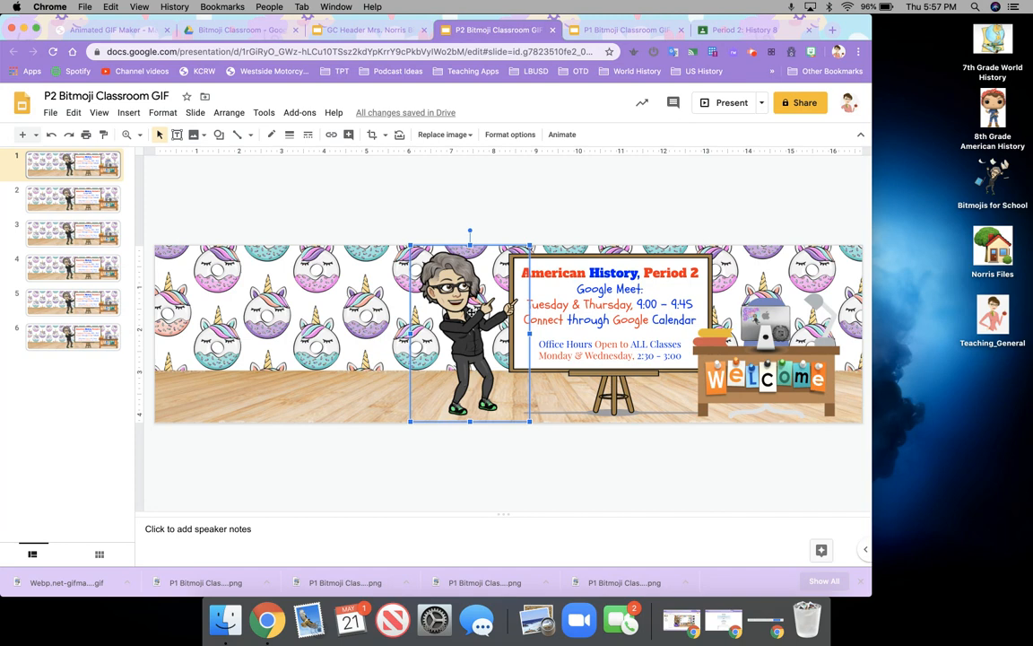
key(Delete)
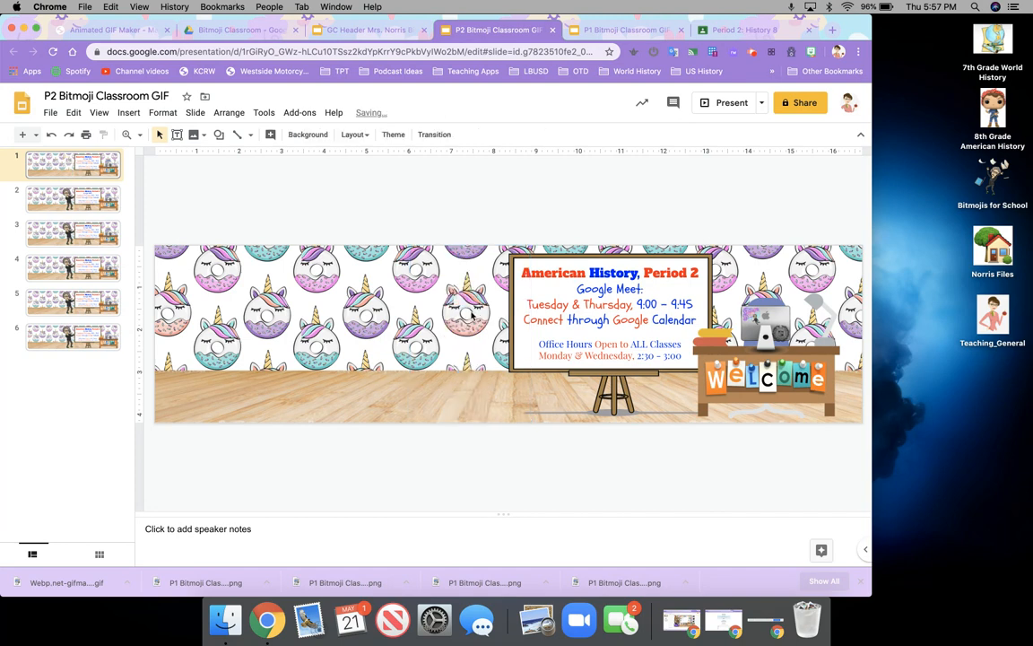
Step: Insert the jumping confetti Bitmoji on slide 1 and flip it horizontally
click(812, 54)
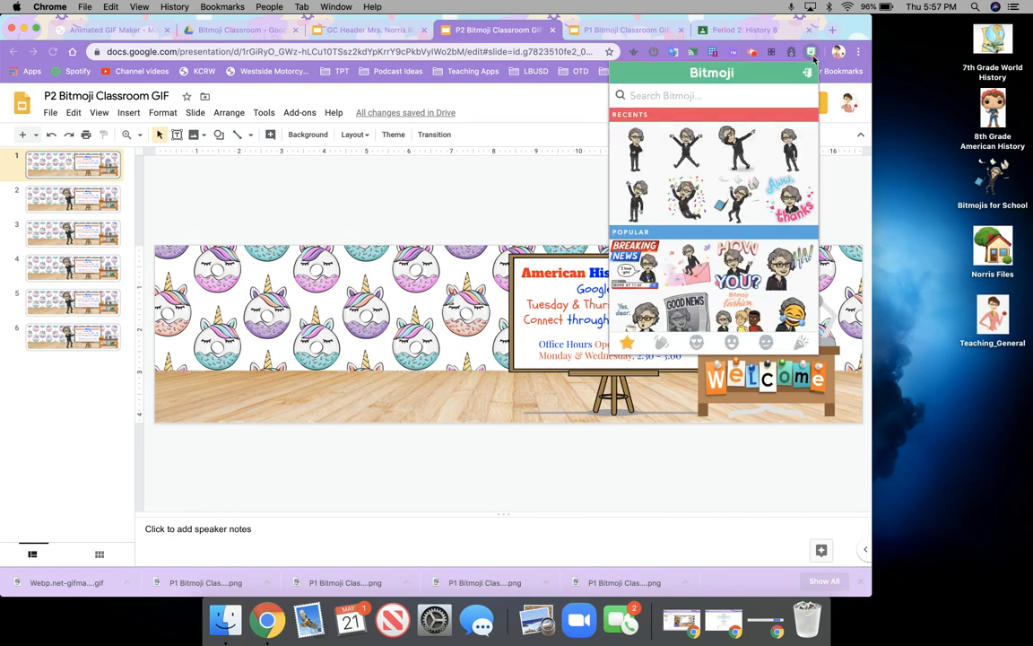
click(697, 199)
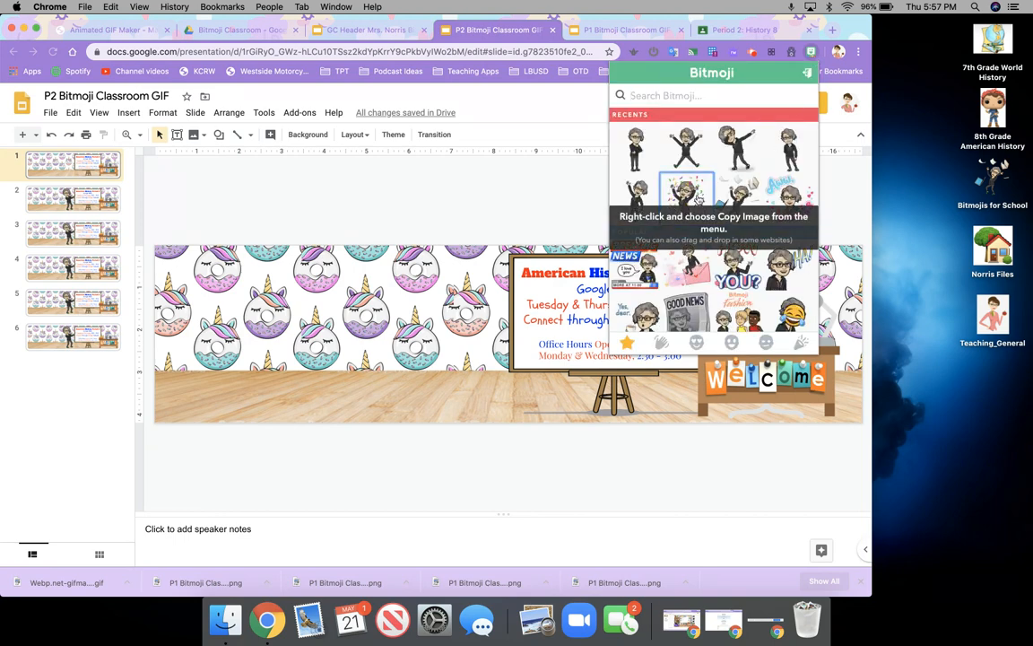
drag(697, 199, 267, 321)
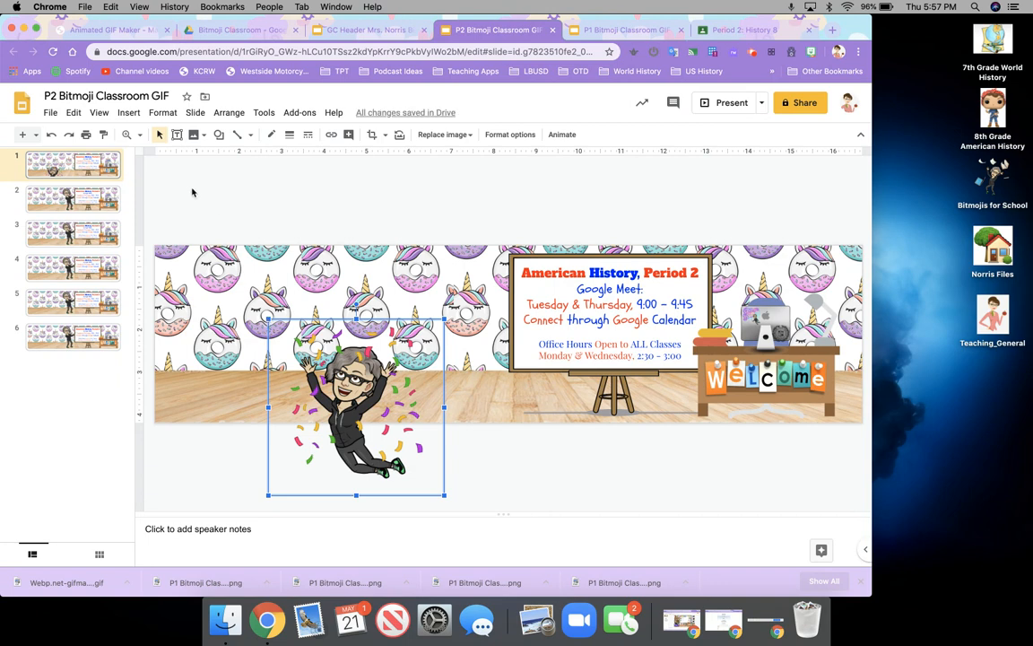
click(226, 114)
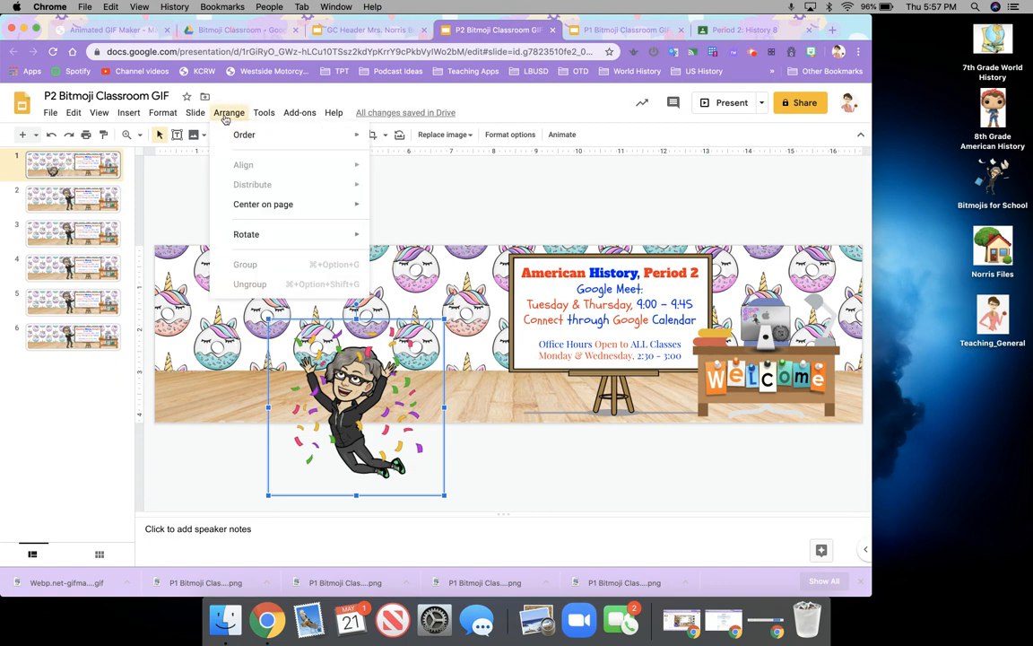
mouse_move(274, 233)
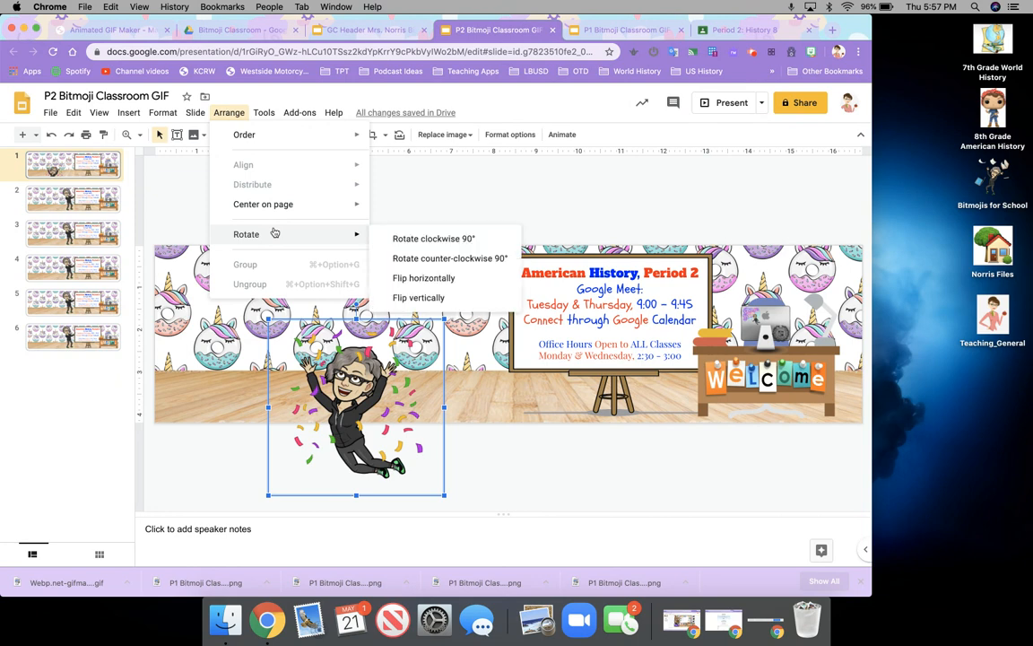
click(399, 277)
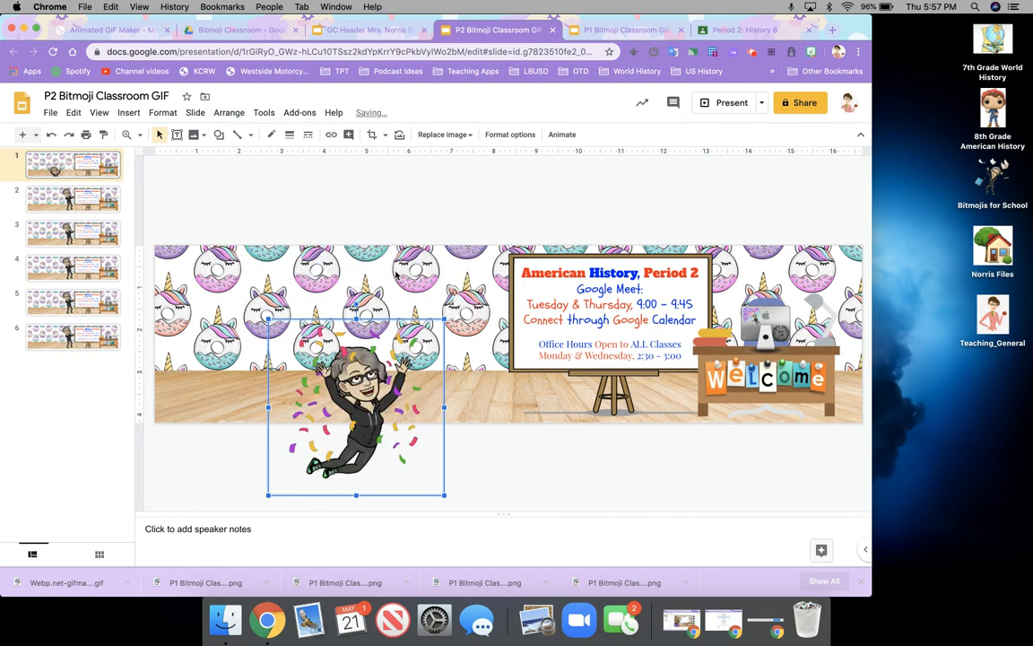
Step: Position the jumping Bitmoji at slide 1's left edge so that it partly overhangs the slide
drag(331, 387, 205, 339)
key(Left)
key(Left)
key(Left)
key(Left)
key(Left)
key(Left)
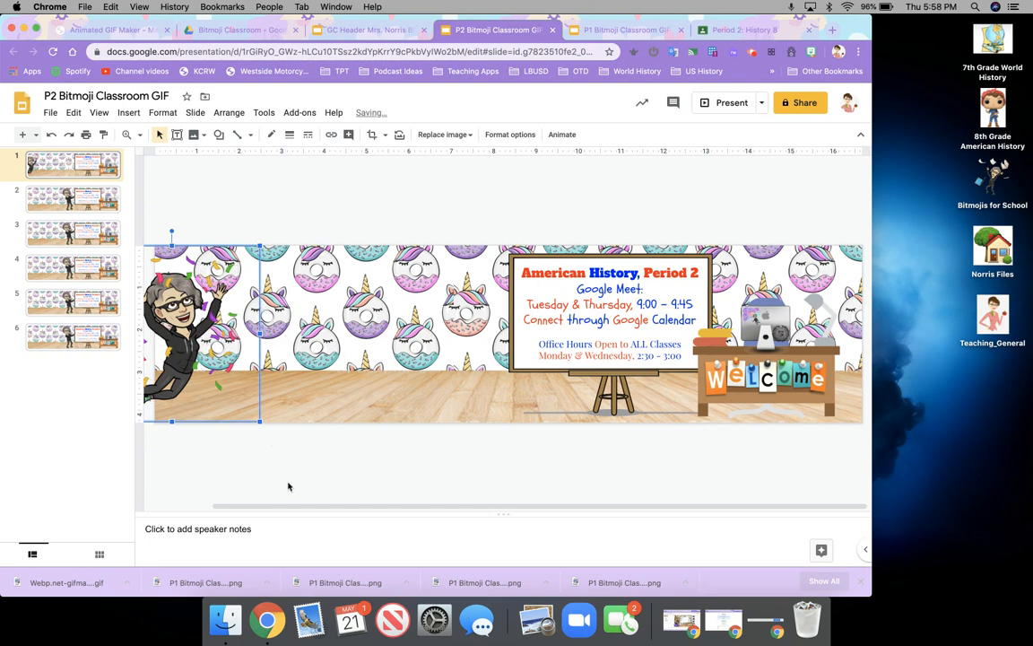
Step: Crop the jumping Bitmoji's overhanging part flush with the left edge of slide 1
drag(286, 507, 163, 512)
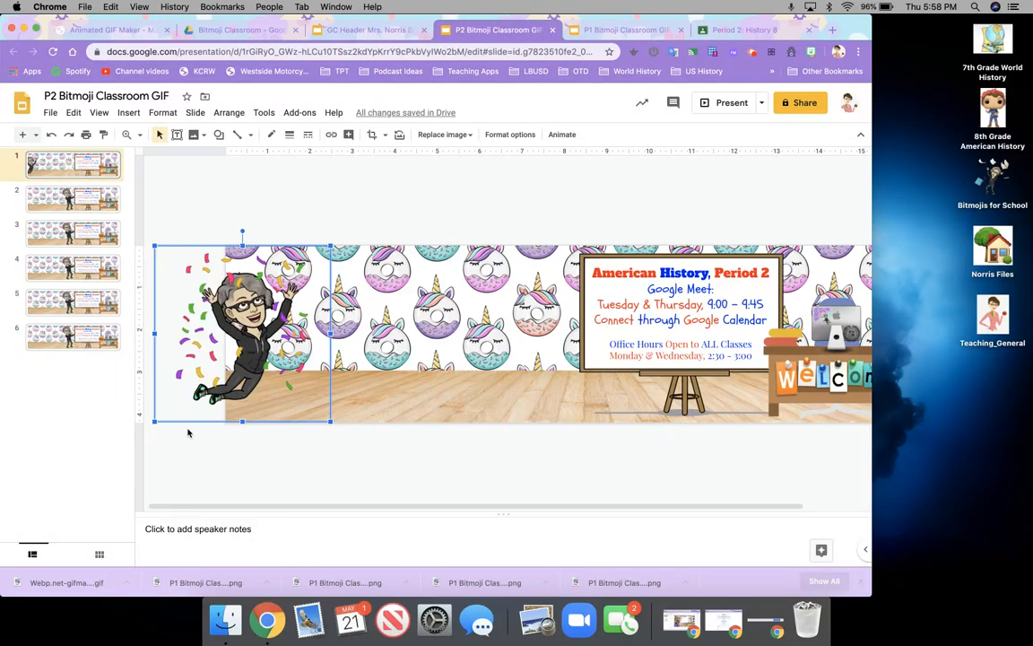
double_click(209, 324)
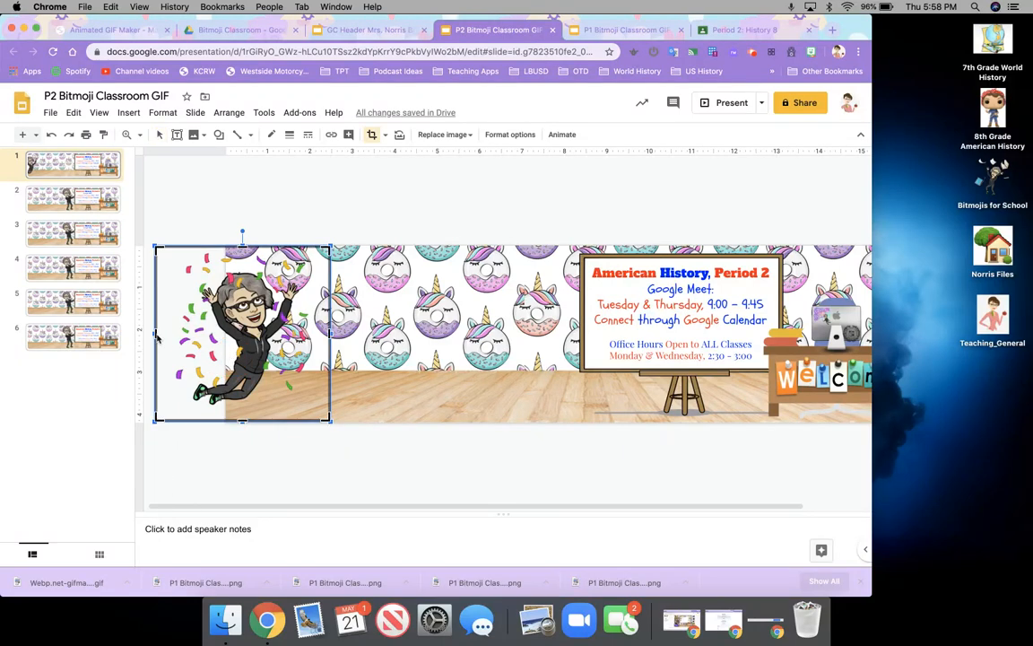
drag(157, 330, 227, 331)
key(Return)
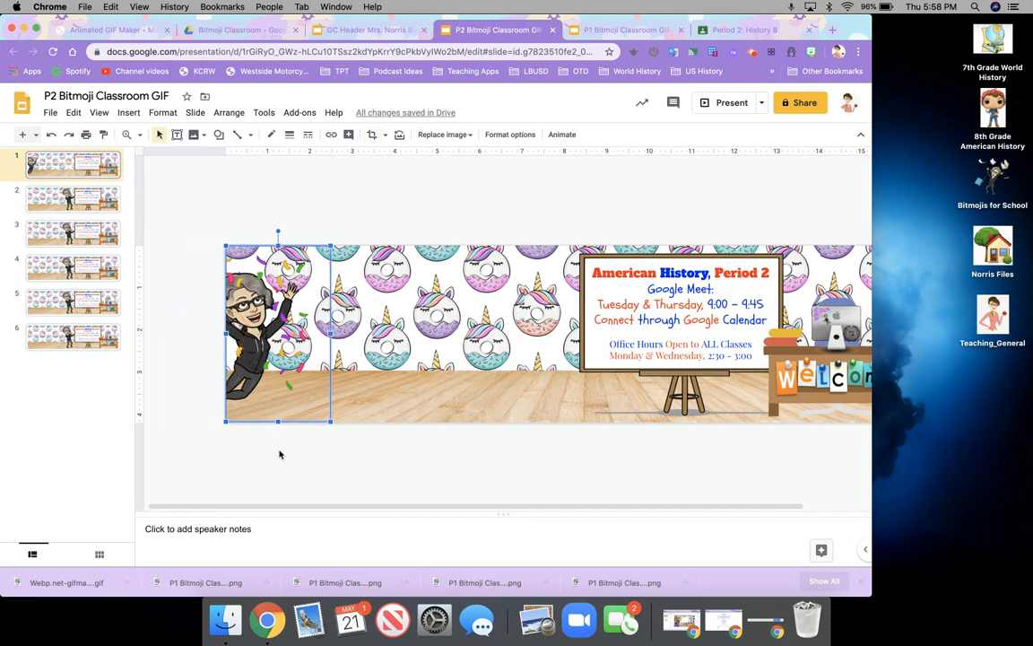
click(278, 454)
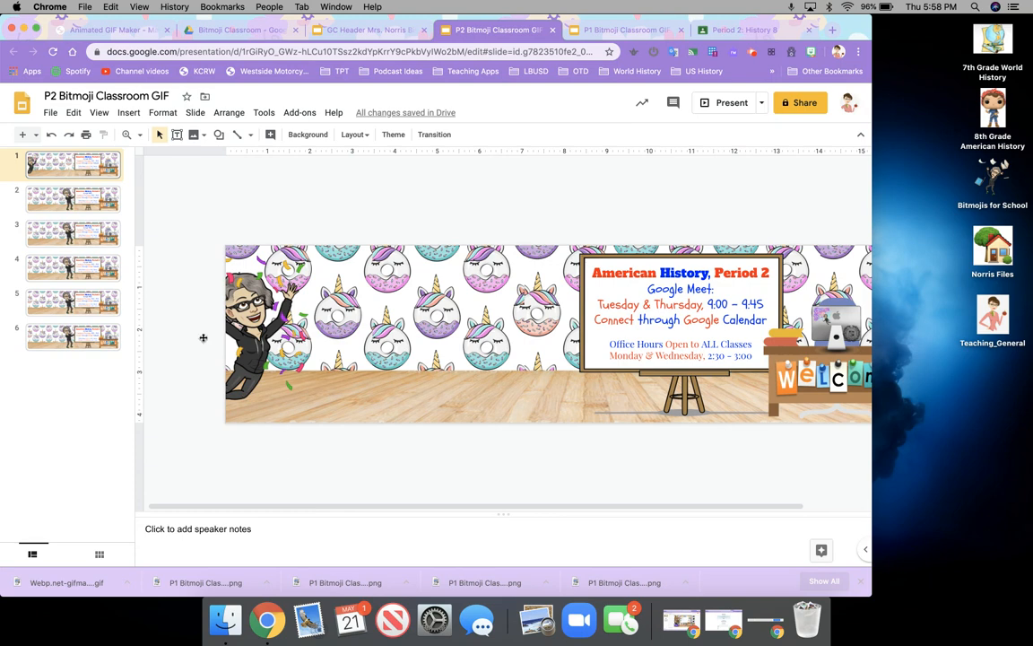
Step: Replace the pointing Bitmoji on slide 2 with the waving Bitmoji, checking P1 Bitmoji Classroom GIF as reference
click(87, 202)
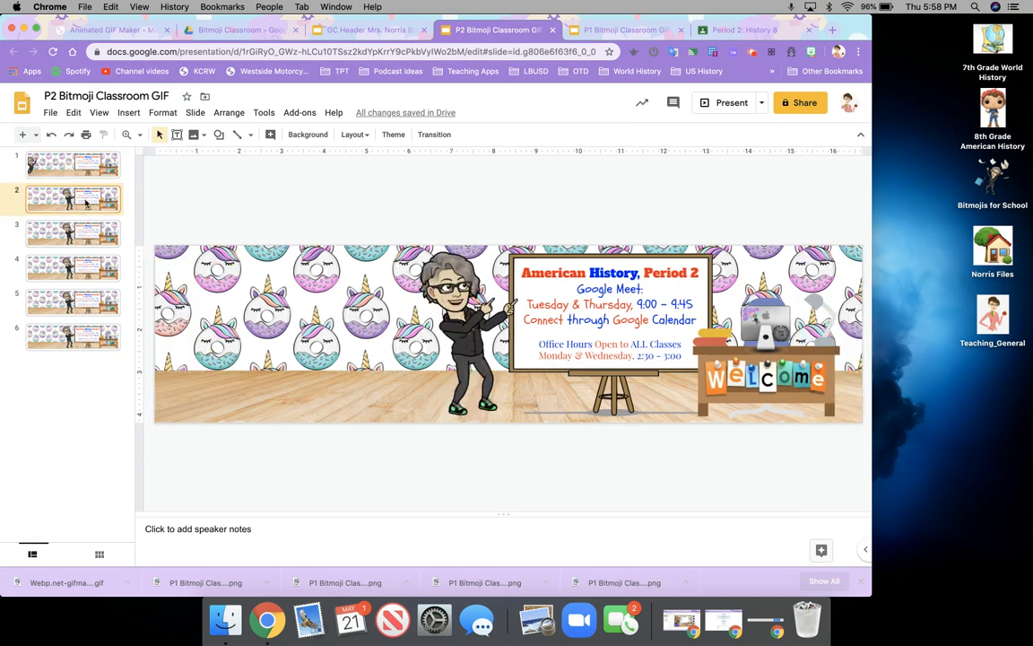
click(455, 298)
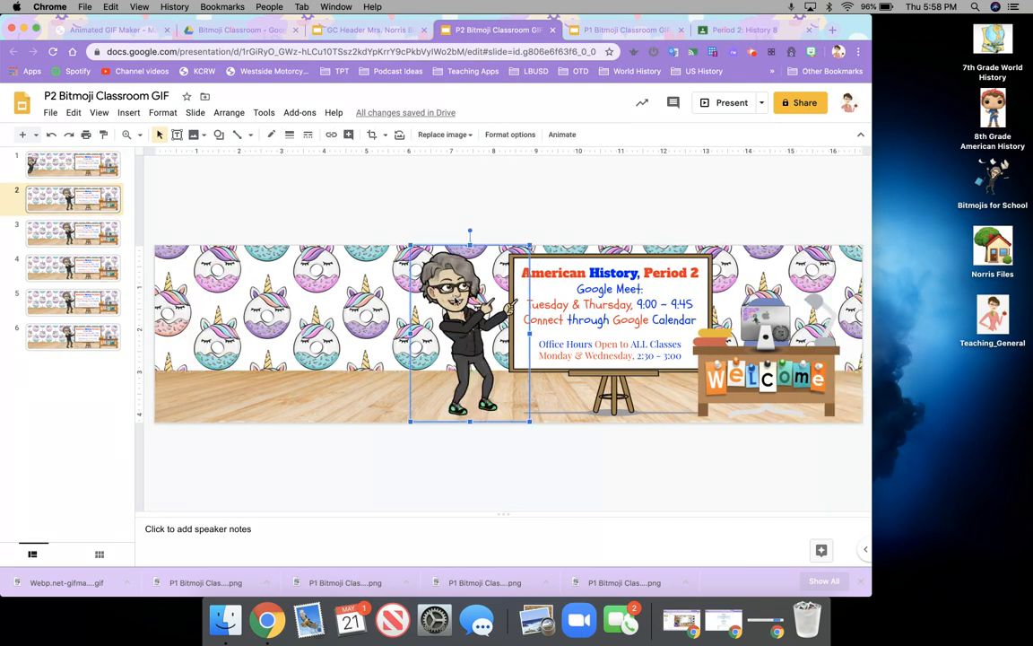
key(Delete)
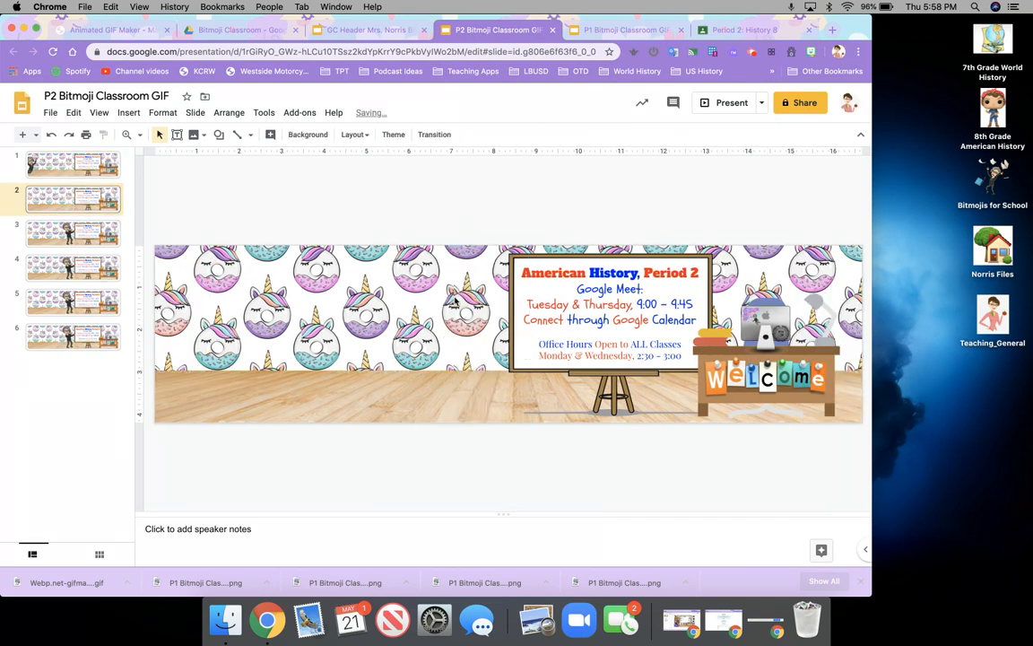
click(811, 52)
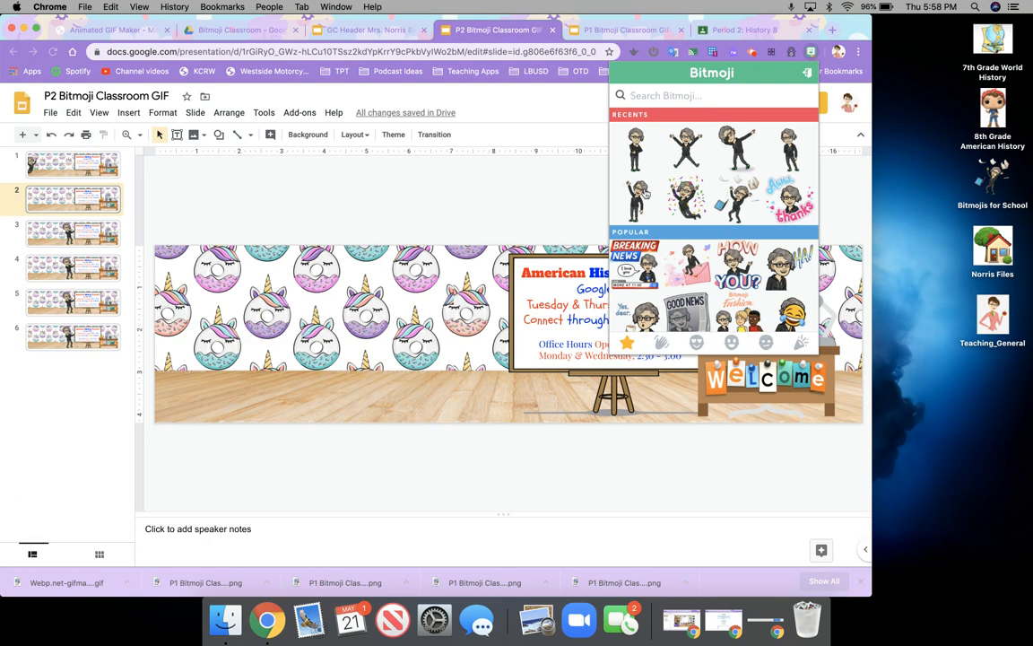
drag(636, 190, 330, 319)
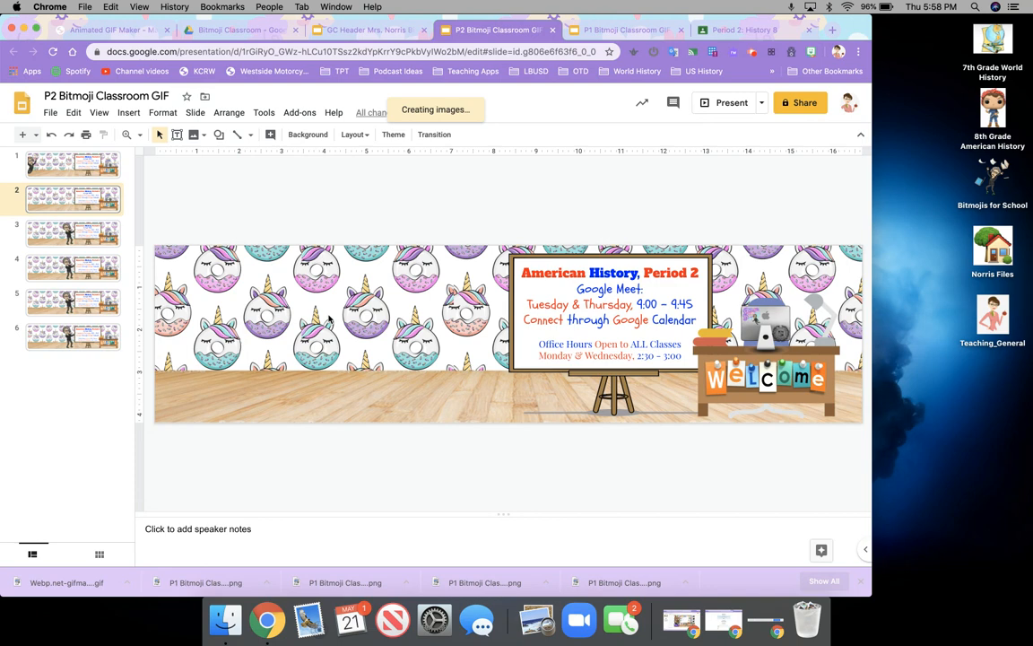
click(615, 30)
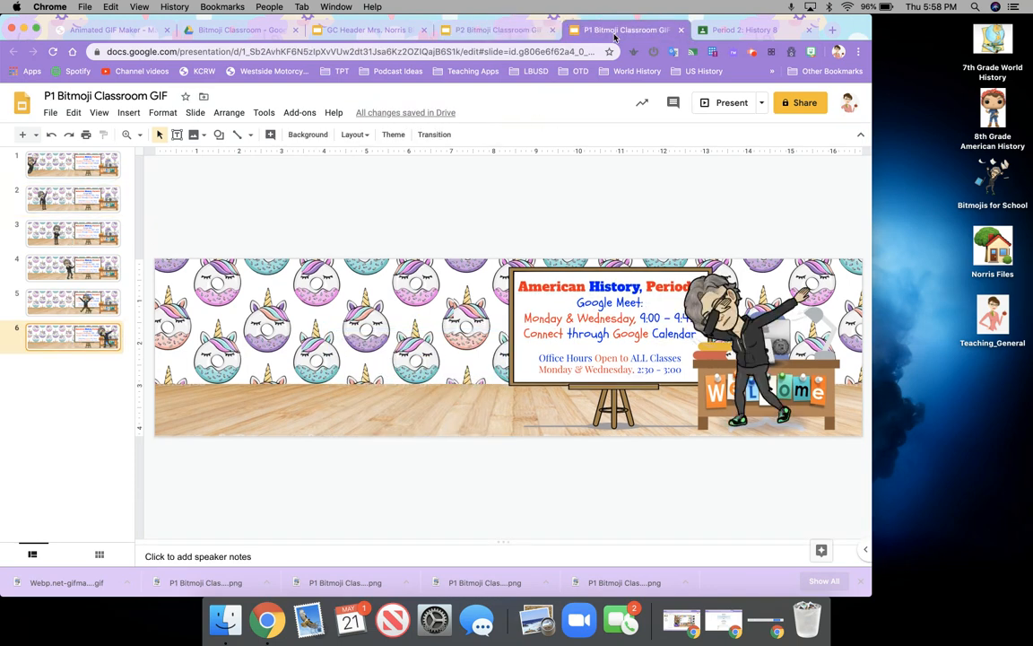
click(500, 31)
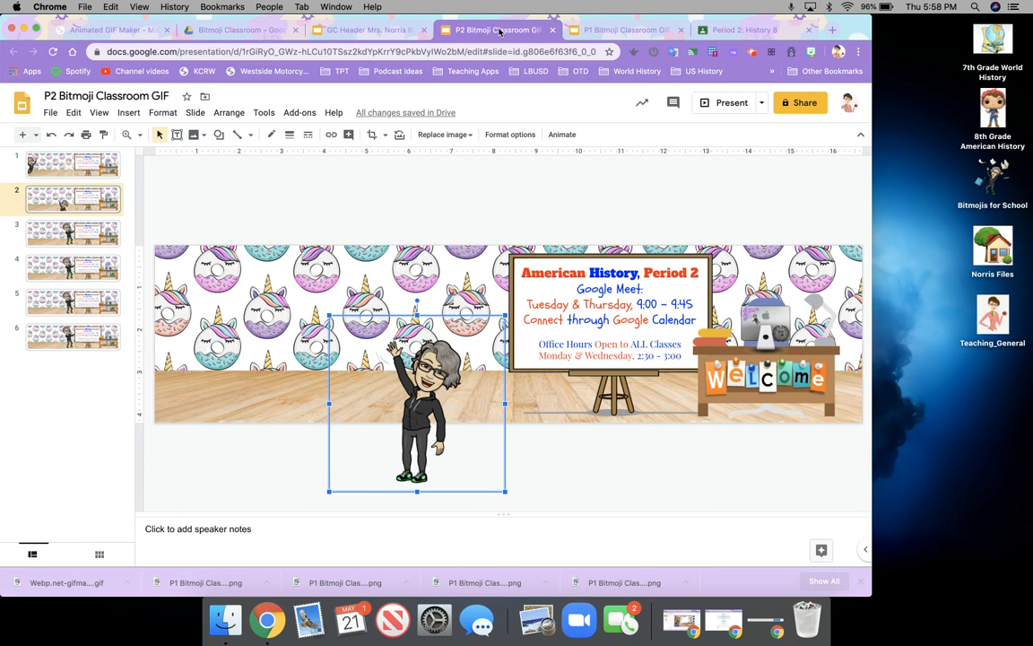
Step: Flip the waving Bitmoji on slide 2 horizontally and stand it on the floor in the slide's left part
click(224, 113)
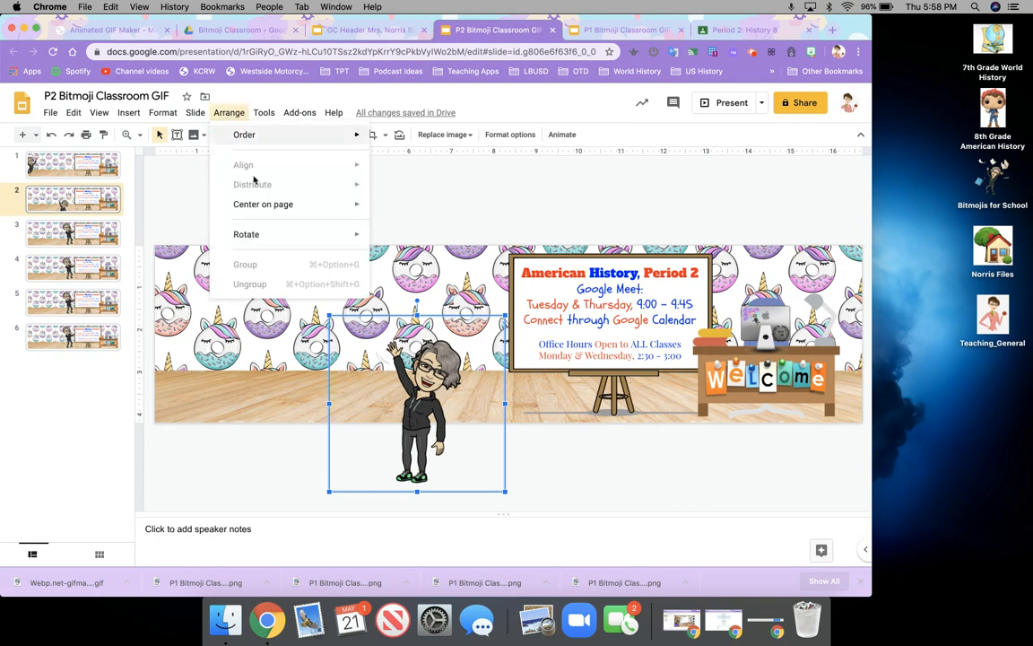
mouse_move(273, 240)
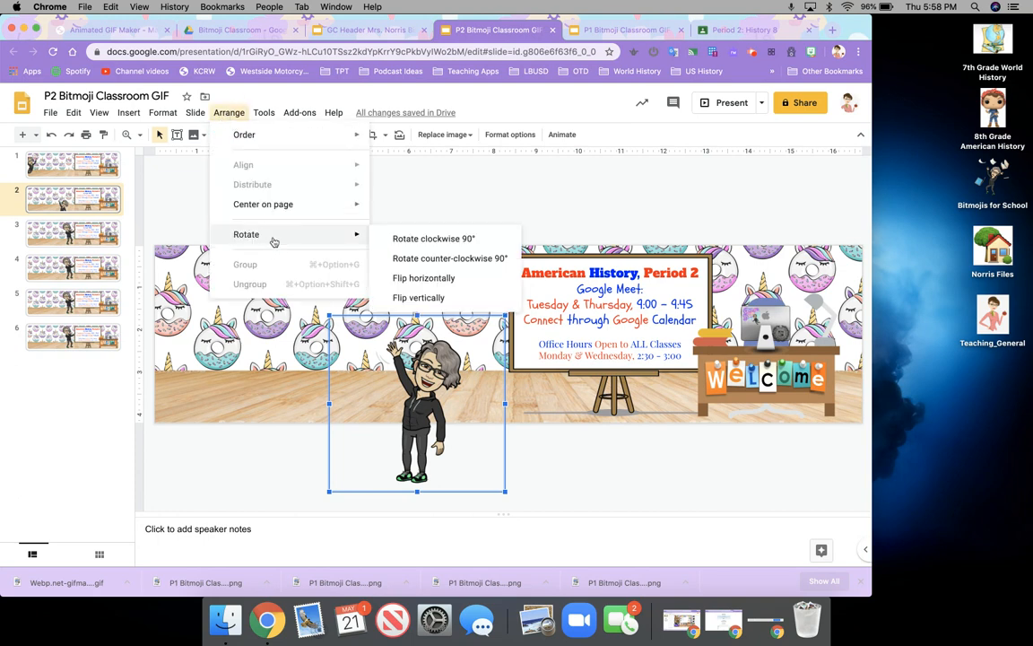
click(408, 278)
drag(405, 390, 384, 325)
key(Left)
key(Left)
key(Left)
key(Left)
key(Left)
key(Left)
key(Left)
key(Left)
key(Left)
key(Left)
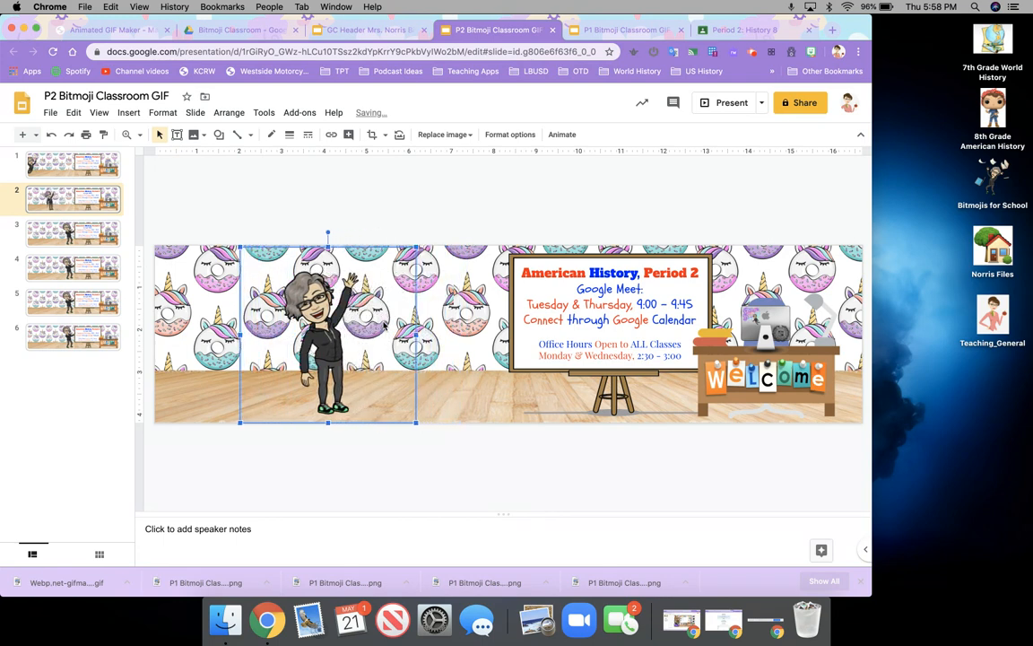
key(Left)
key(Left)
key(Left)
key(Left)
key(Left)
key(Left)
key(Left)
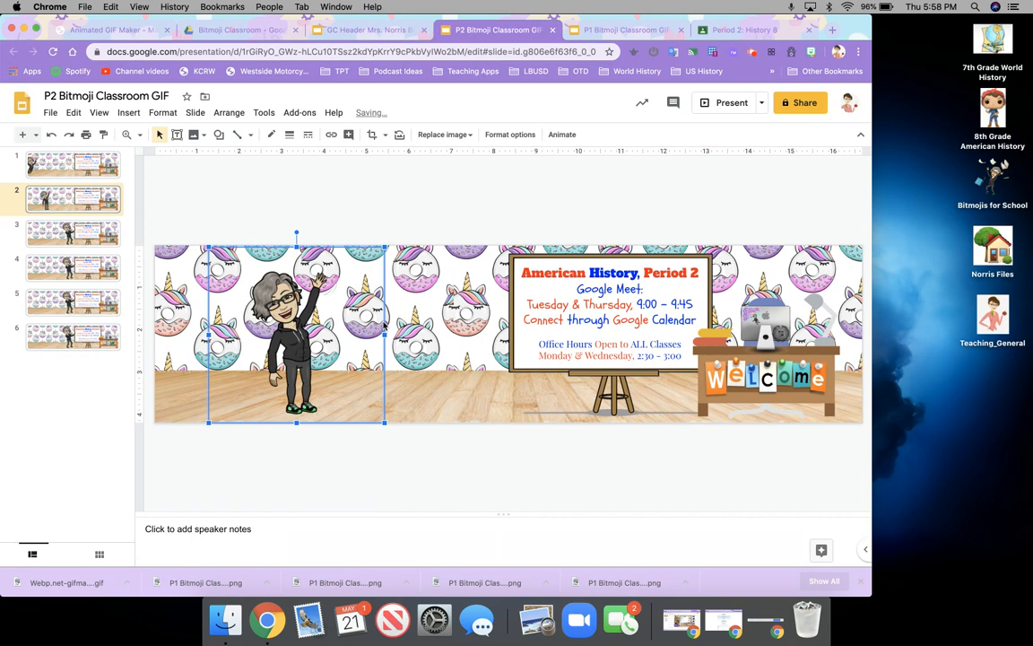
Step: Compare the character positions on slides 1 and 2 and shift the waving Bitmoji slightly to the left
click(80, 164)
click(83, 182)
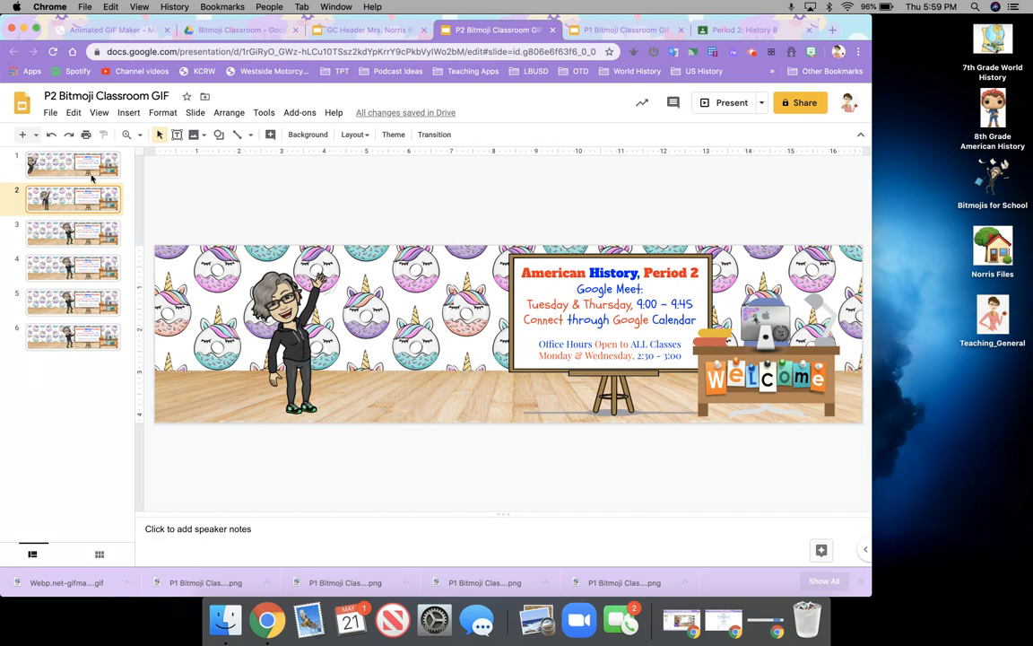
click(91, 173)
click(85, 180)
click(91, 170)
click(85, 179)
click(277, 284)
drag(277, 285, 266, 284)
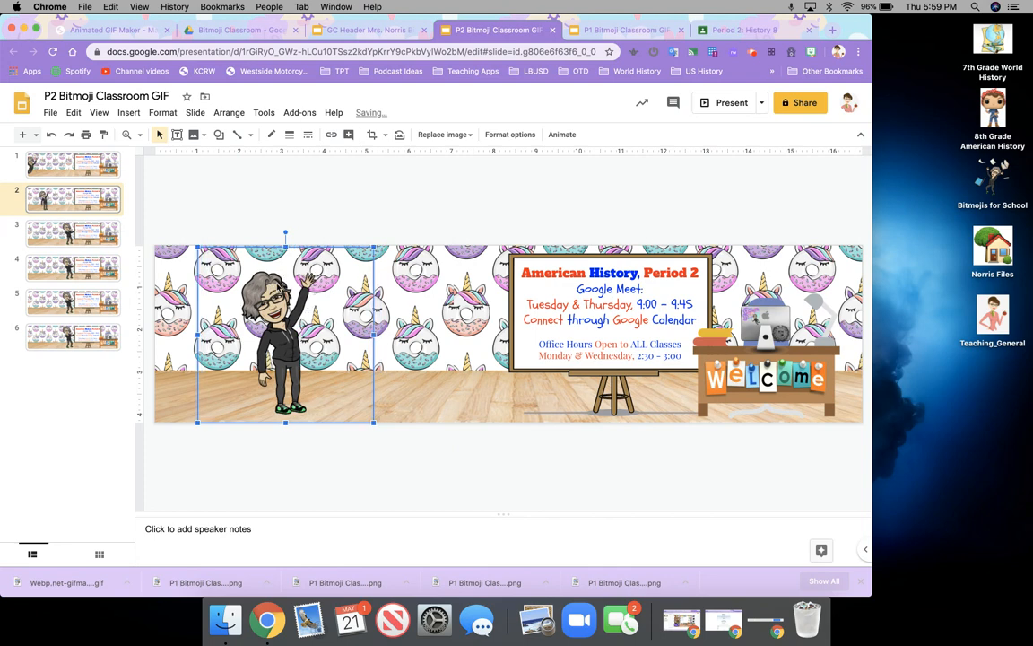
Step: Replace the pointing Bitmoji on slide 3 with the thinking Bitmoji with its hand on its chin
click(87, 230)
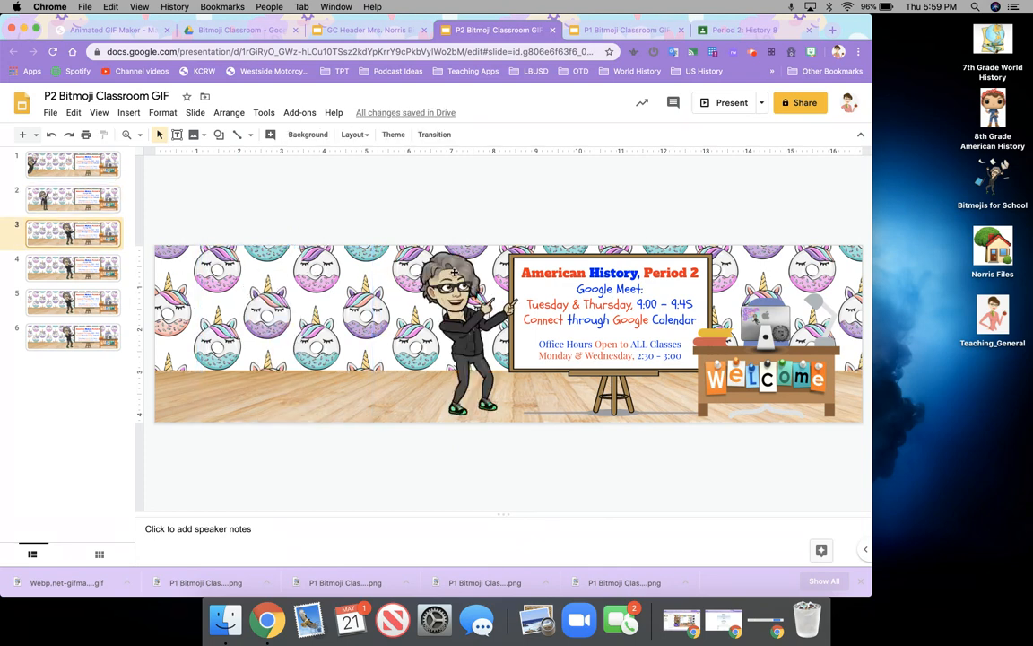
click(413, 248)
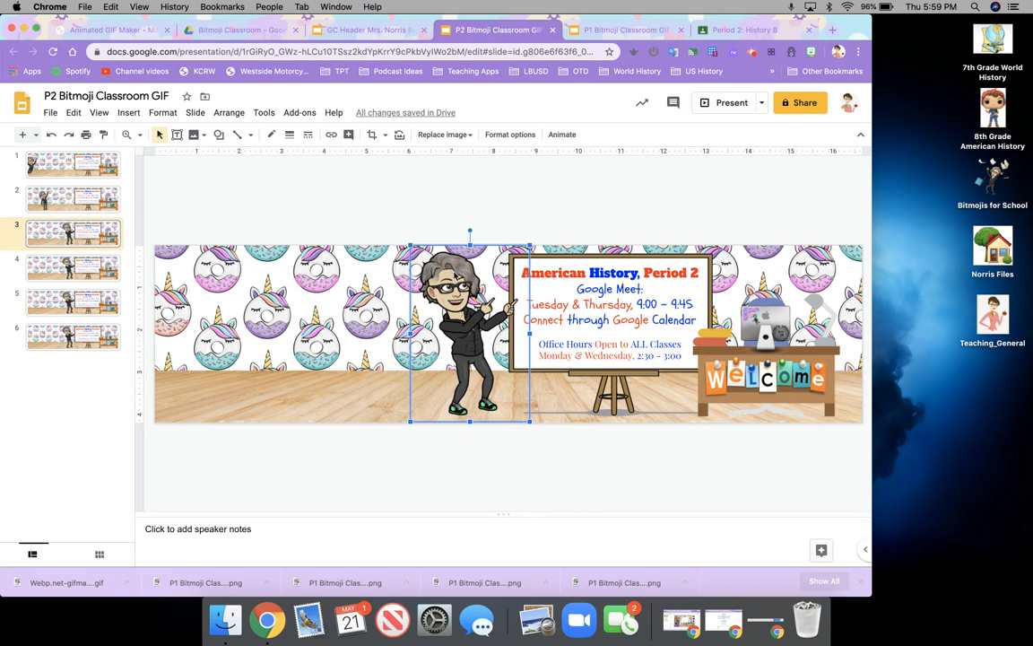
key(Delete)
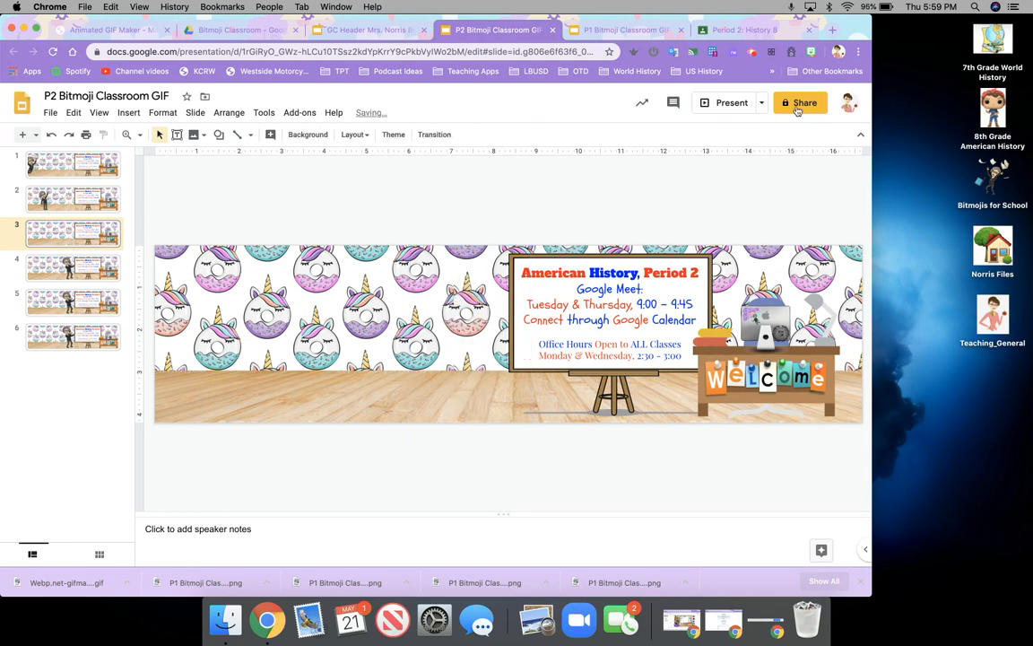
click(810, 52)
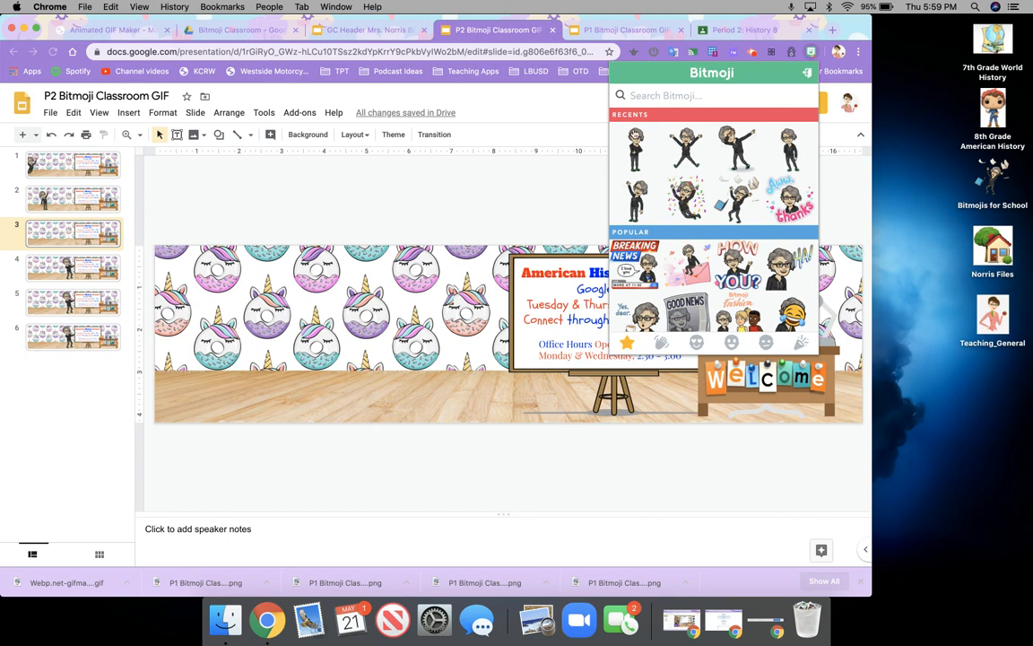
drag(635, 148, 399, 322)
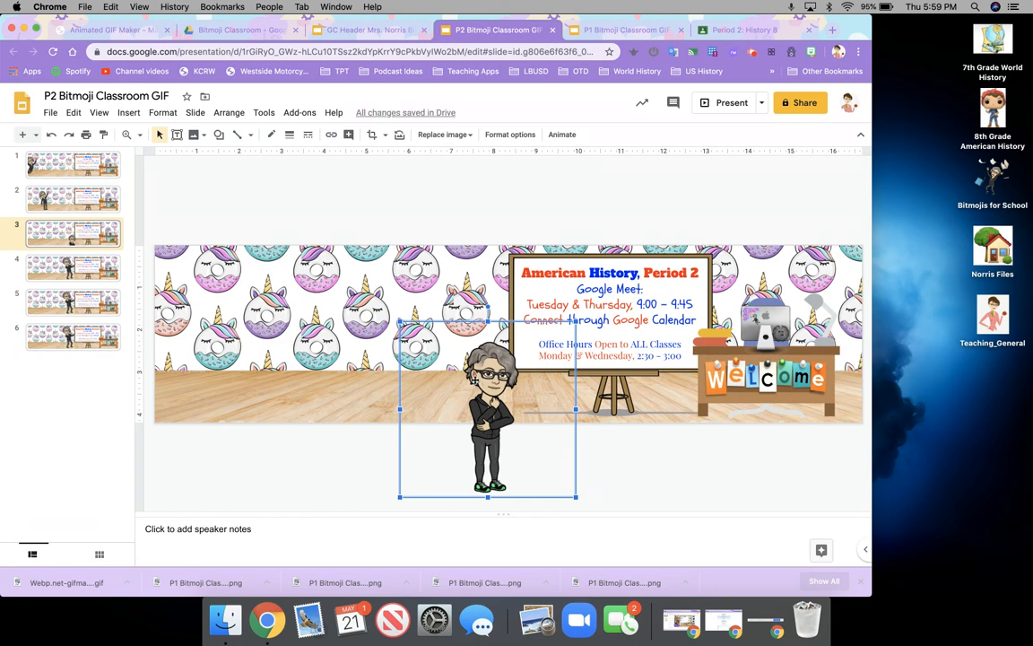
Step: Stand the thinking Bitmoji on the floor of slide 3, with a gap between it and the whiteboard
drag(474, 379, 453, 306)
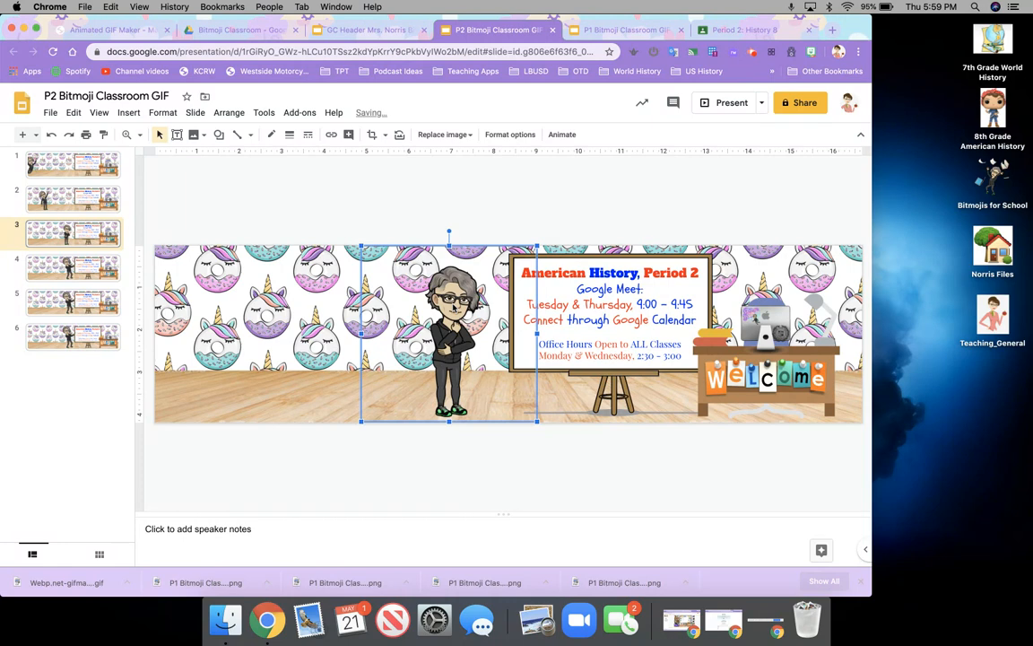
key(Left)
key(Left)
key(Left)
key(Left)
key(Left)
key(Left)
key(Left)
key(Left)
key(Left)
key(Left)
key(Left)
key(Left)
key(Left)
key(Left)
key(Left)
key(Left)
key(Left)
key(Left)
key(Left)
key(Left)
key(Left)
key(Left)
key(Left)
key(Left)
key(Left)
key(Left)
key(Left)
key(Left)
key(Left)
key(Left)
key(Left)
key(Left)
key(Left)
key(Left)
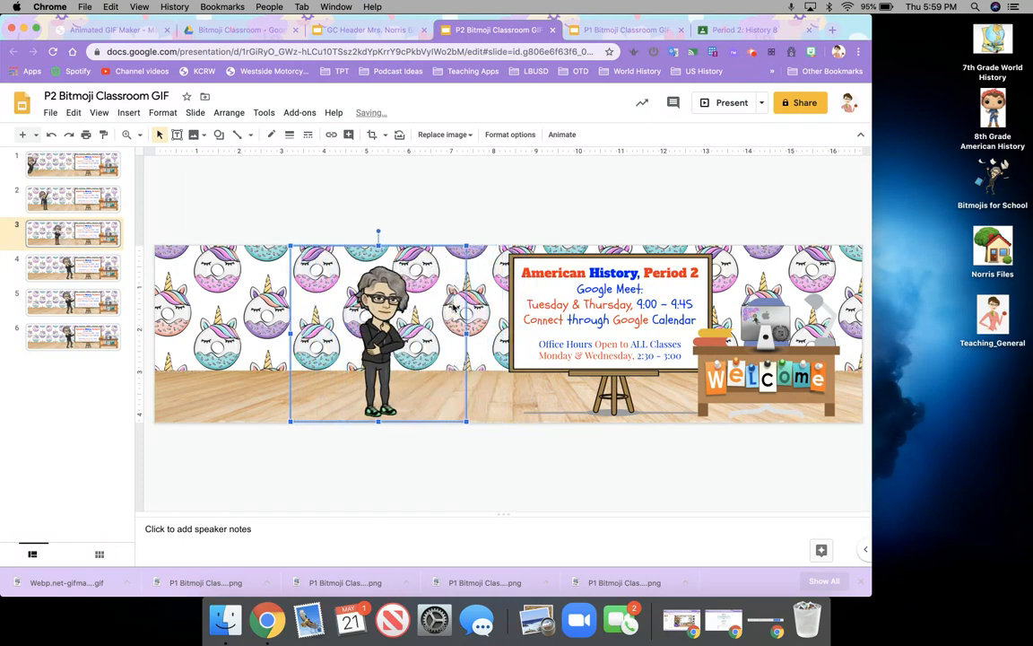
key(Right)
key(Right)
key(Left)
key(Left)
Step: Extend the crop above the pointing Bitmoji on slide 4 and scale it down to slide height, with its hand at the whiteboard's edge
click(652, 34)
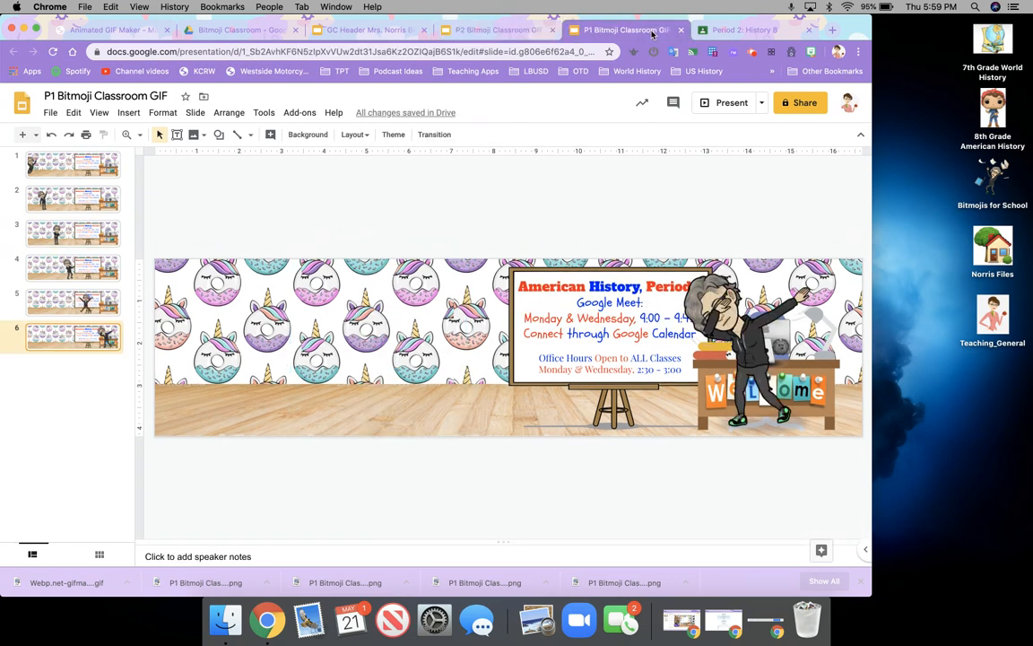
click(499, 30)
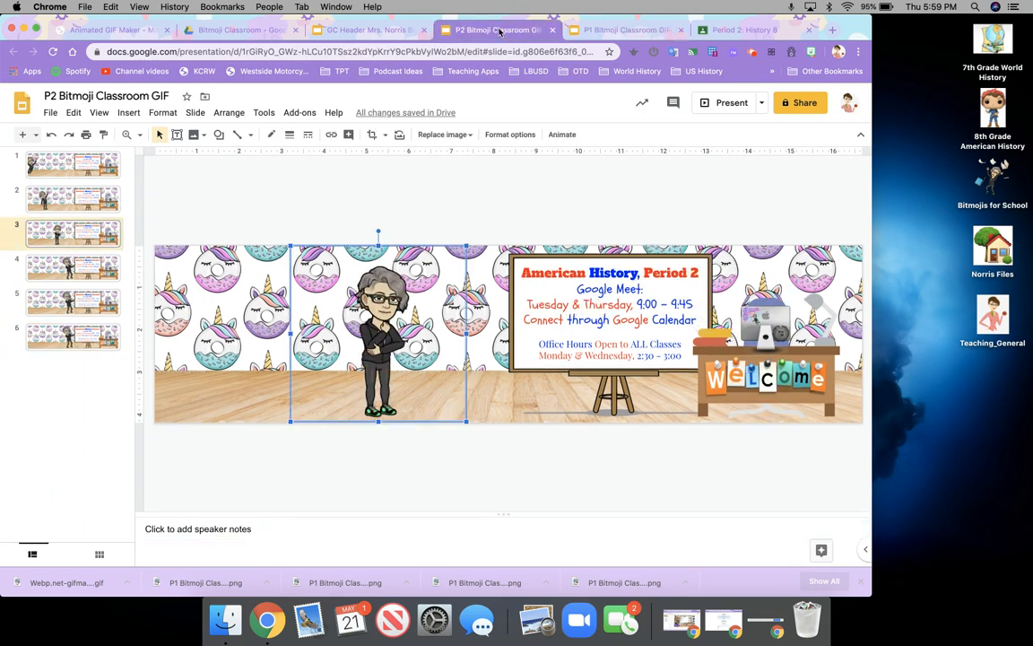
click(64, 264)
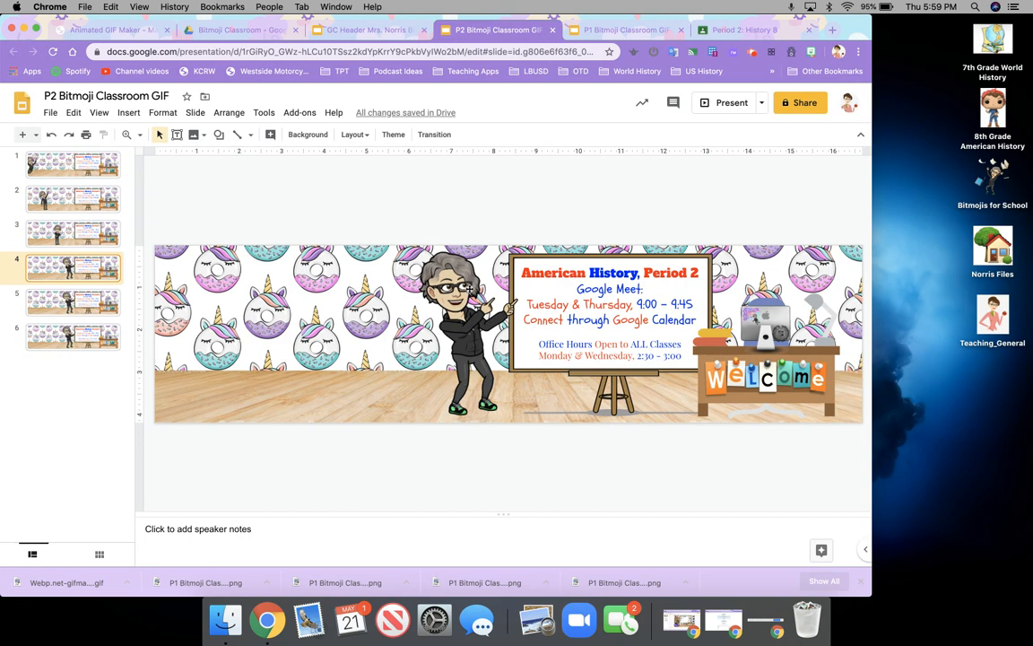
double_click(431, 273)
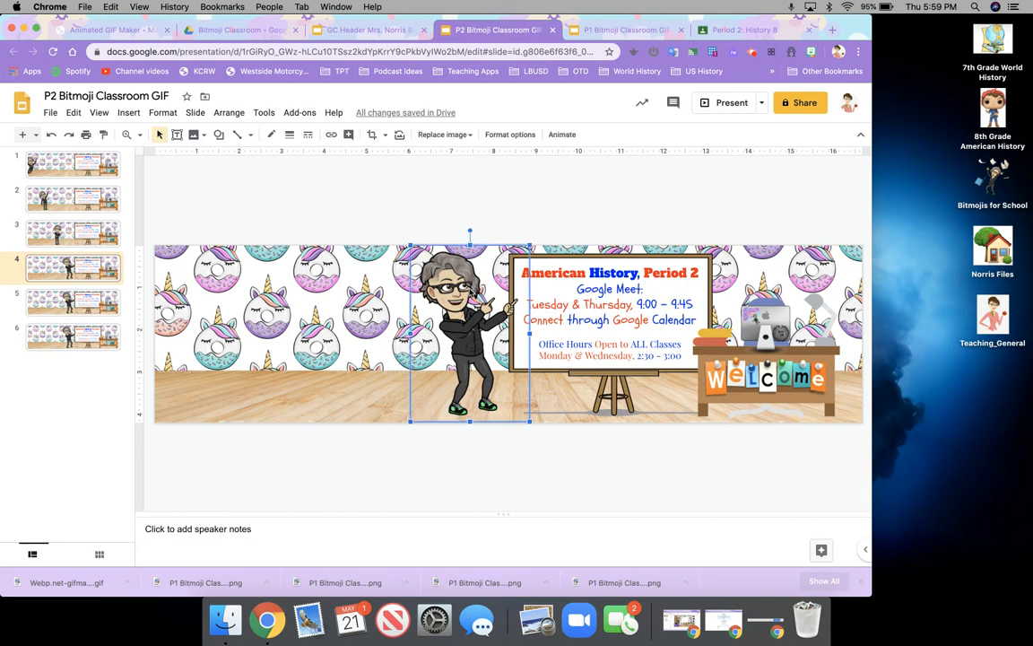
click(471, 243)
drag(471, 243, 474, 232)
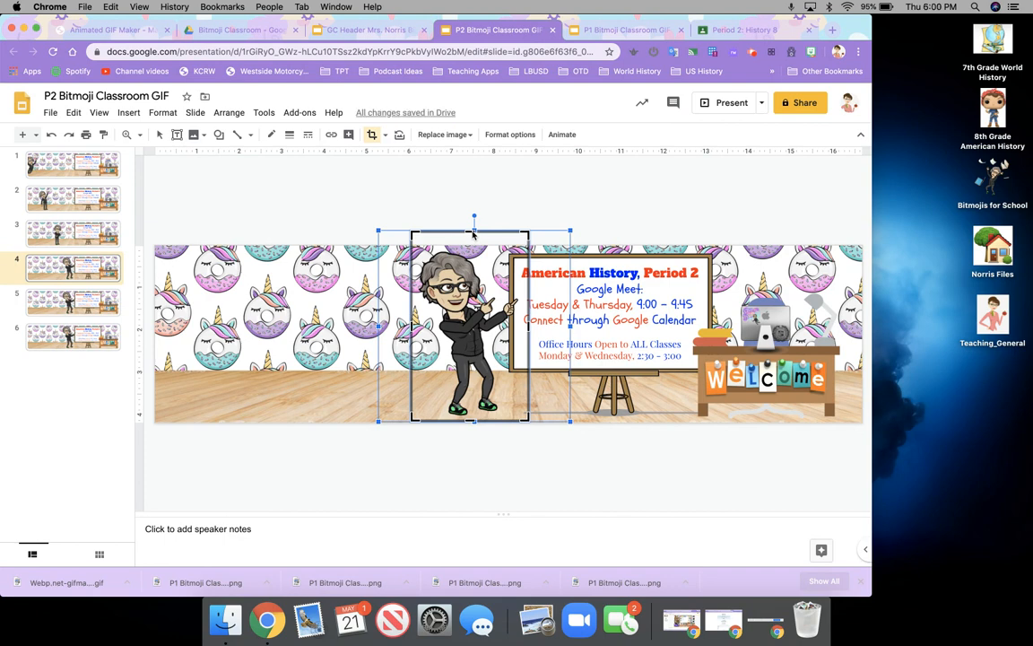
key(Return)
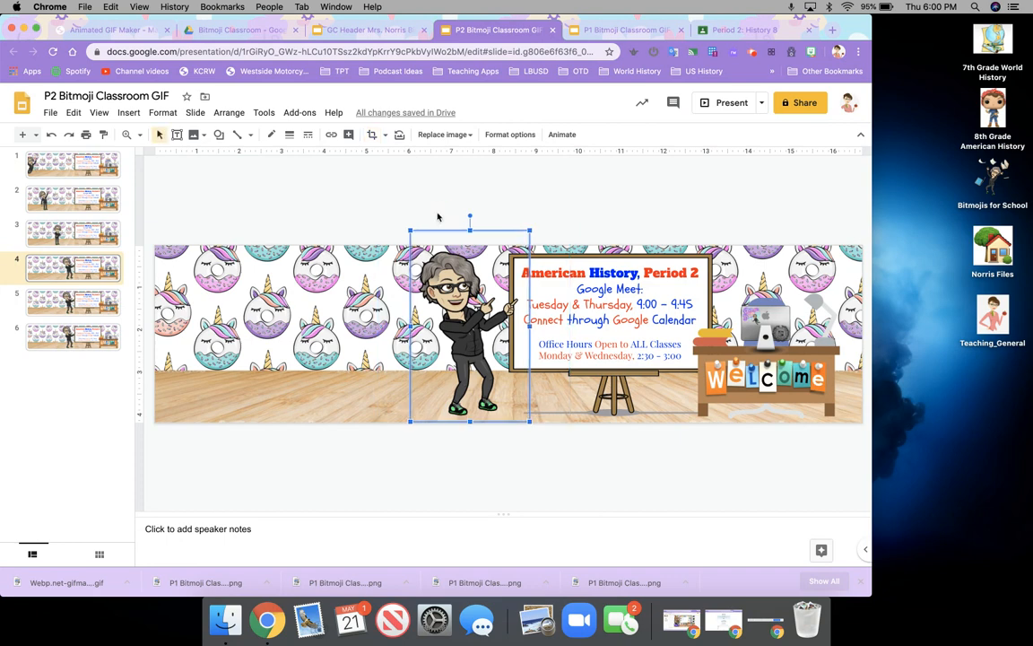
mouse_move(529, 231)
mouse_down()
mouse_move(512, 236)
mouse_move(527, 243)
mouse_up()
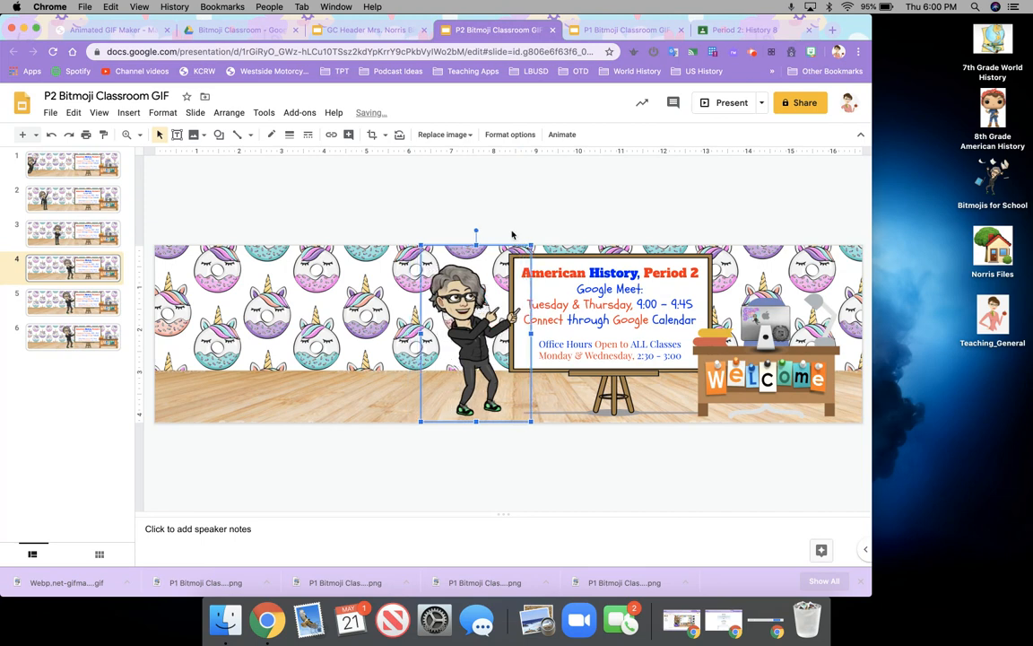
click(548, 201)
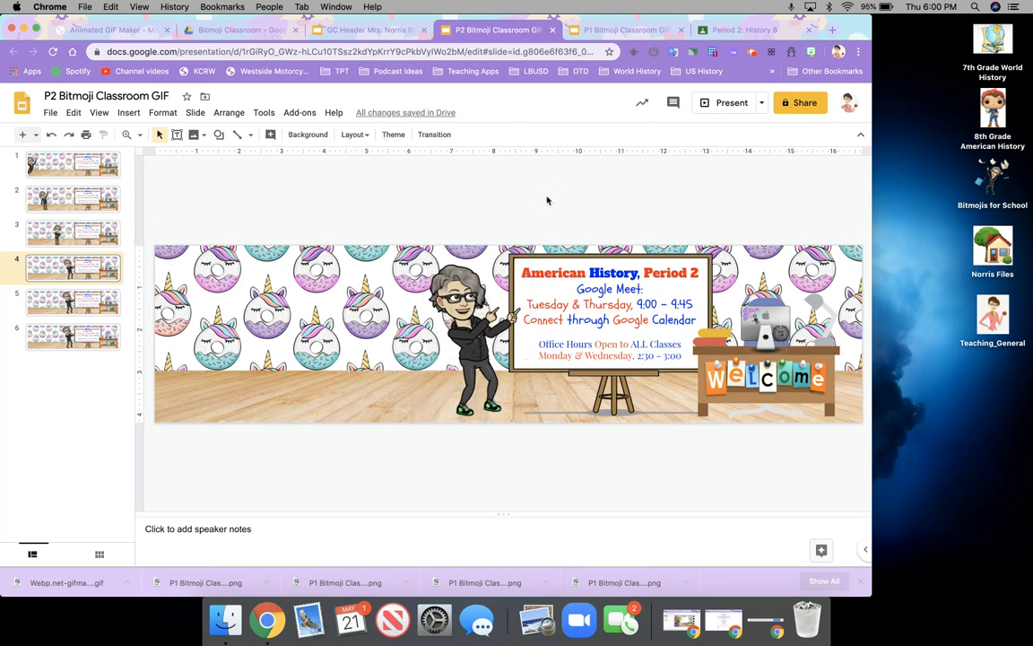
Step: Replace the pointing Bitmoji on slide 5 with the jumping Bitmoji with outstretched arms and legs
click(74, 303)
click(459, 325)
key(Delete)
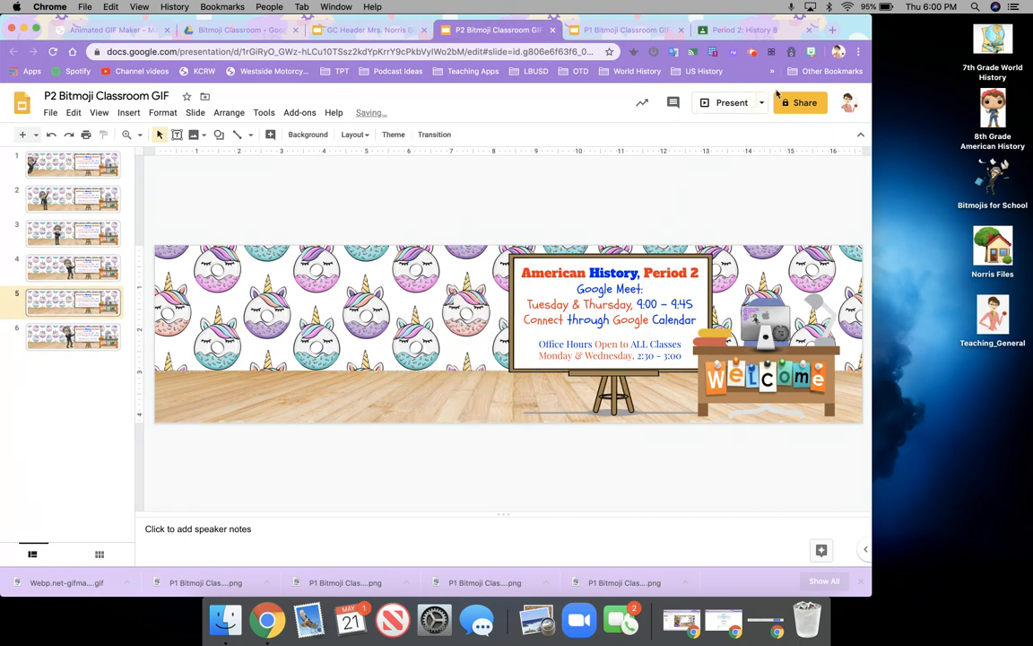
click(809, 52)
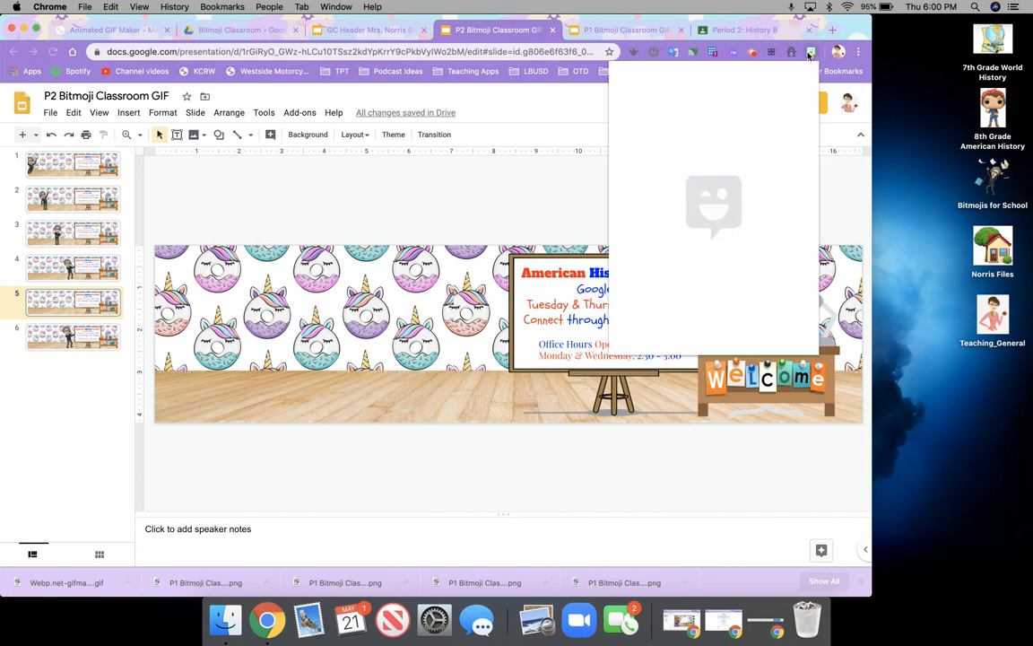
drag(686, 146, 558, 310)
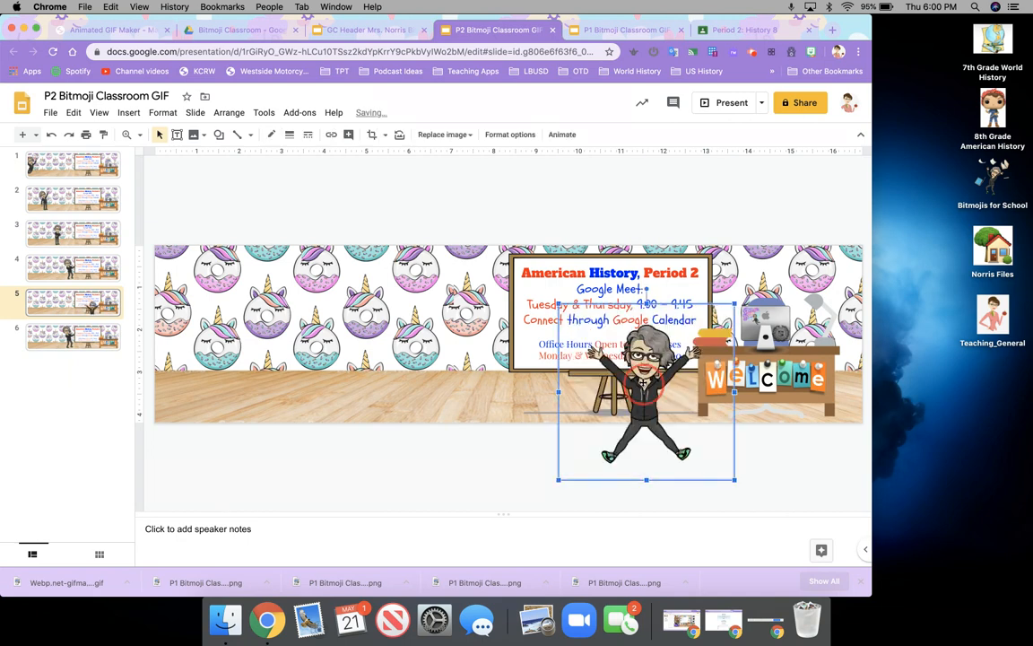
Step: Move the jumping Bitmoji on slide 5 up in front of the whiteboard and shift it left until it covers the easel
drag(645, 289, 643, 273)
key(Left)
key(Left)
key(Left)
key(Left)
key(Left)
key(Left)
key(Left)
key(Left)
key(Left)
key(Left)
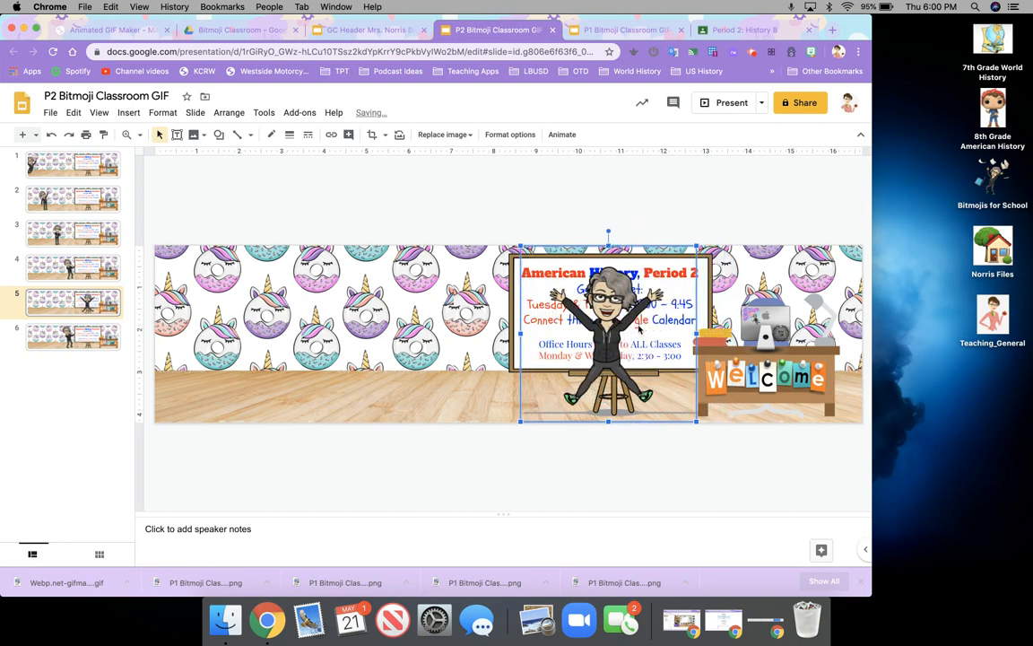
key(Left)
key(Left)
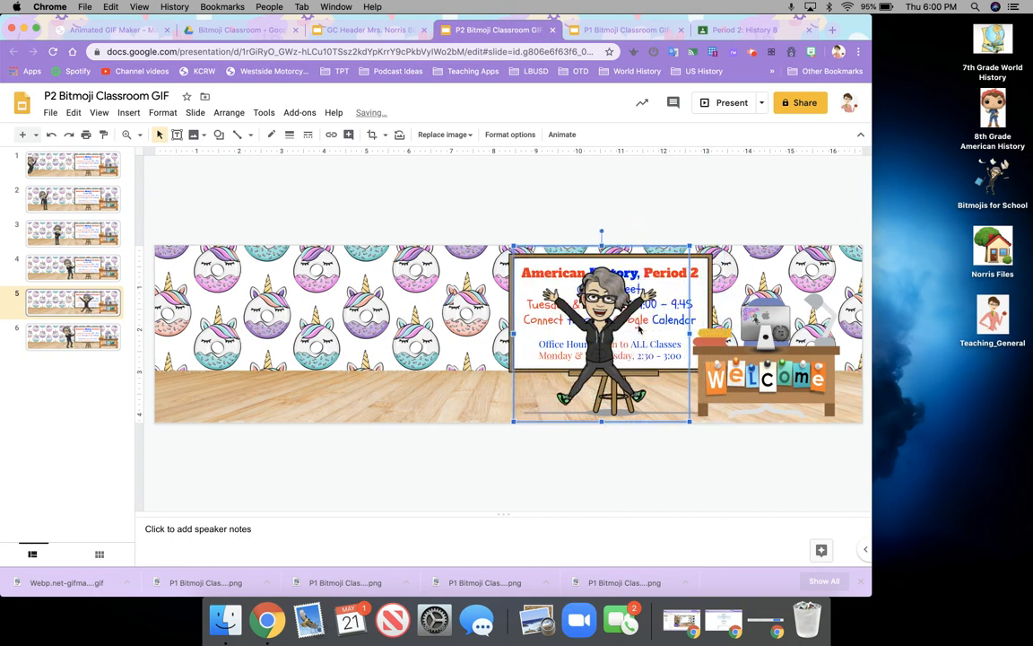
click(650, 480)
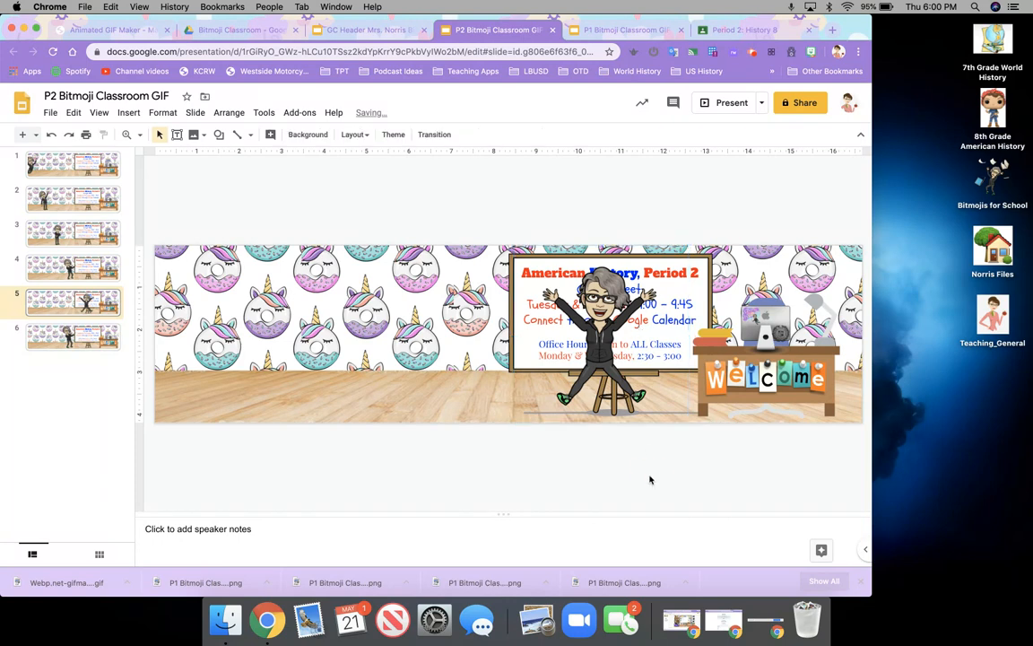
Step: Replace the pointing Bitmoji on slide 6 with the dabbing Bitmoji
click(89, 329)
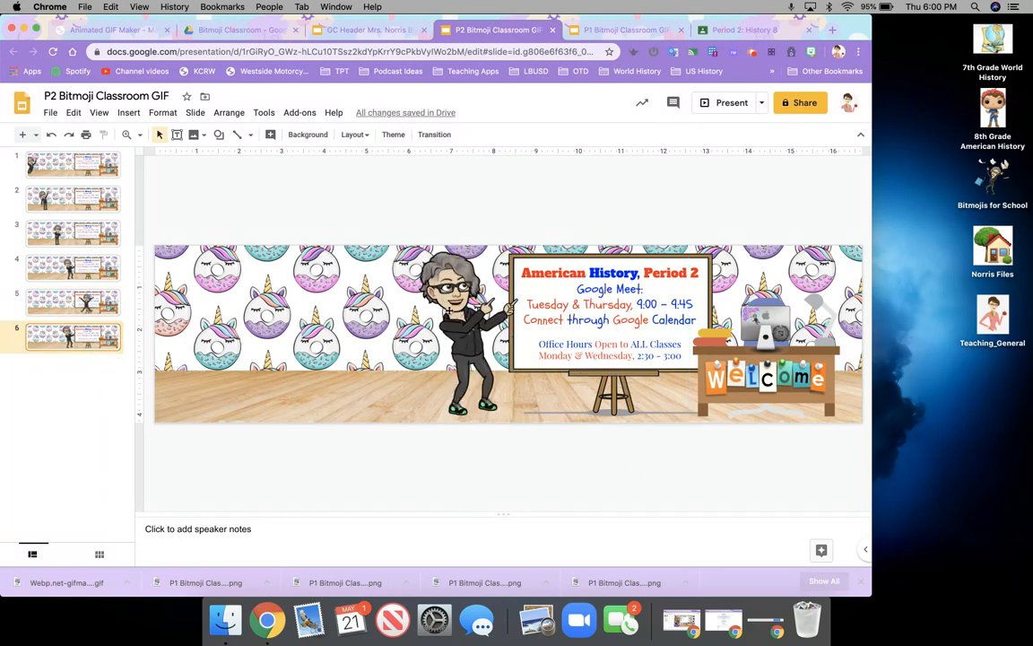
click(455, 310)
key(Delete)
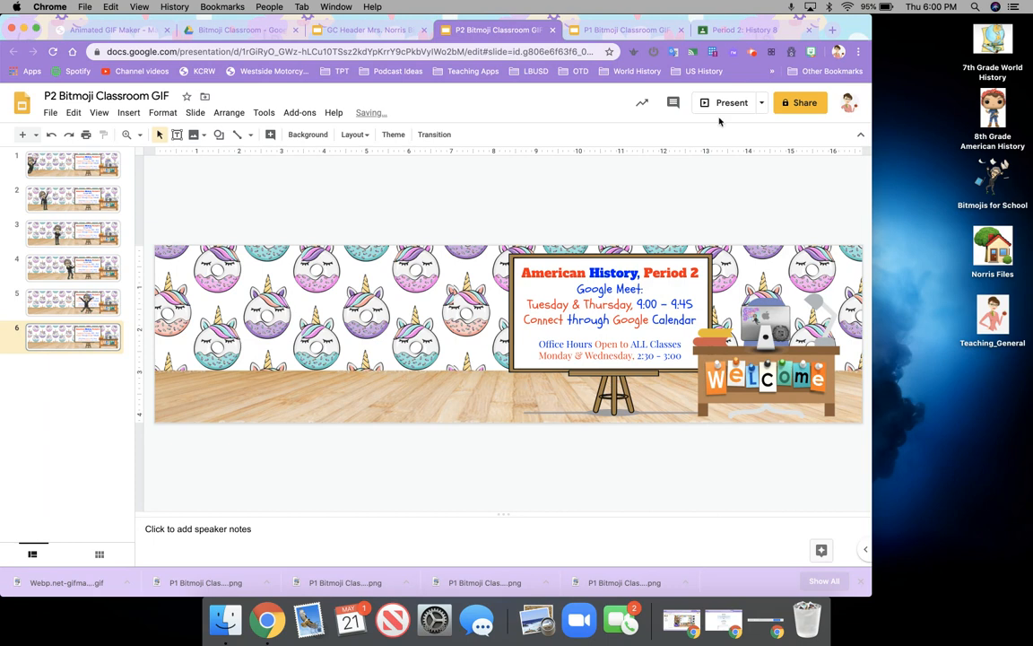
click(812, 55)
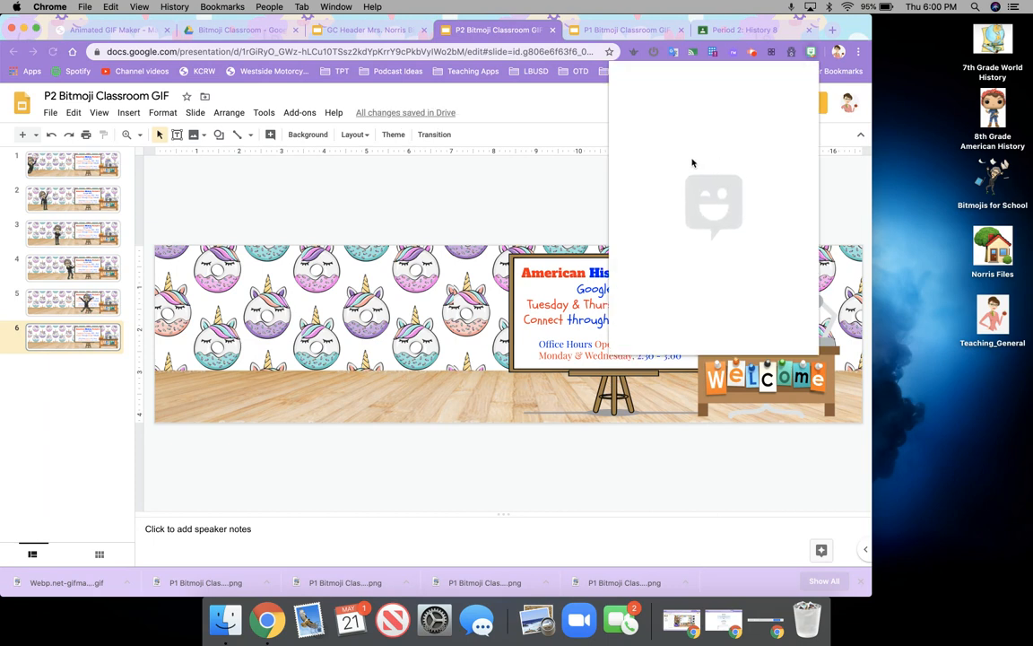
drag(737, 148, 502, 306)
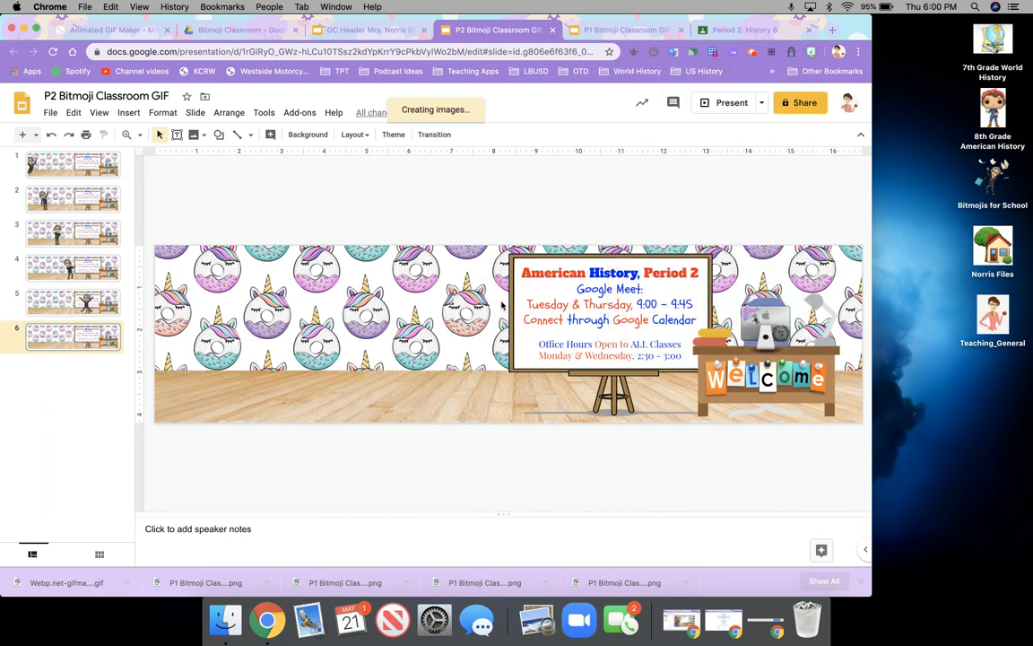
Step: Place the dabbing Bitmoji in front of the welcome desk on slide 6, matching its position in the P1 Bitmoji Classroom GIF presentation
drag(565, 346, 747, 290)
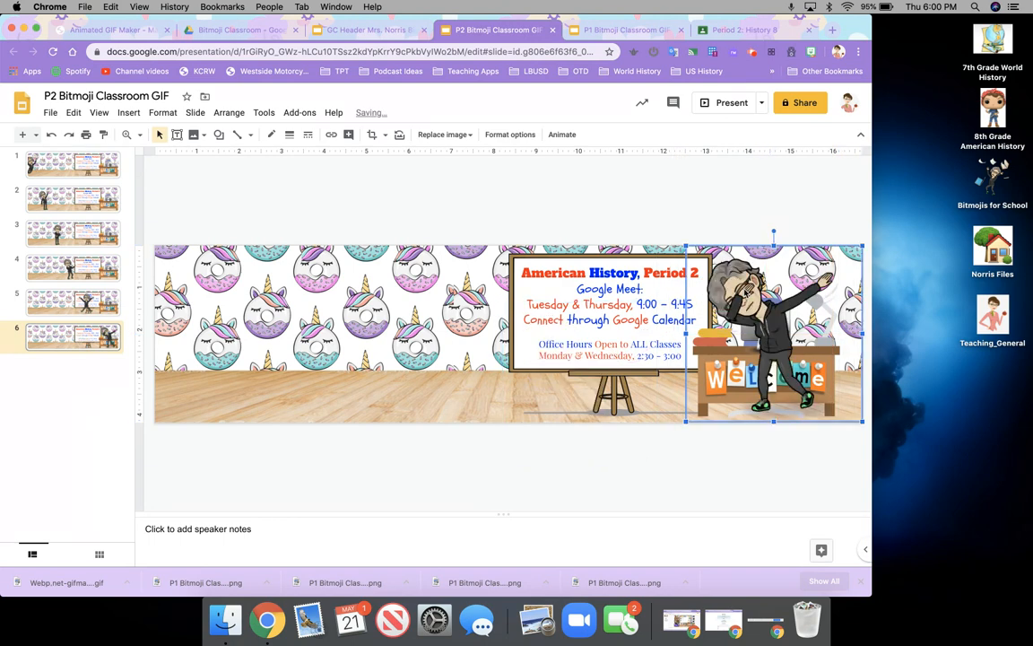
click(628, 33)
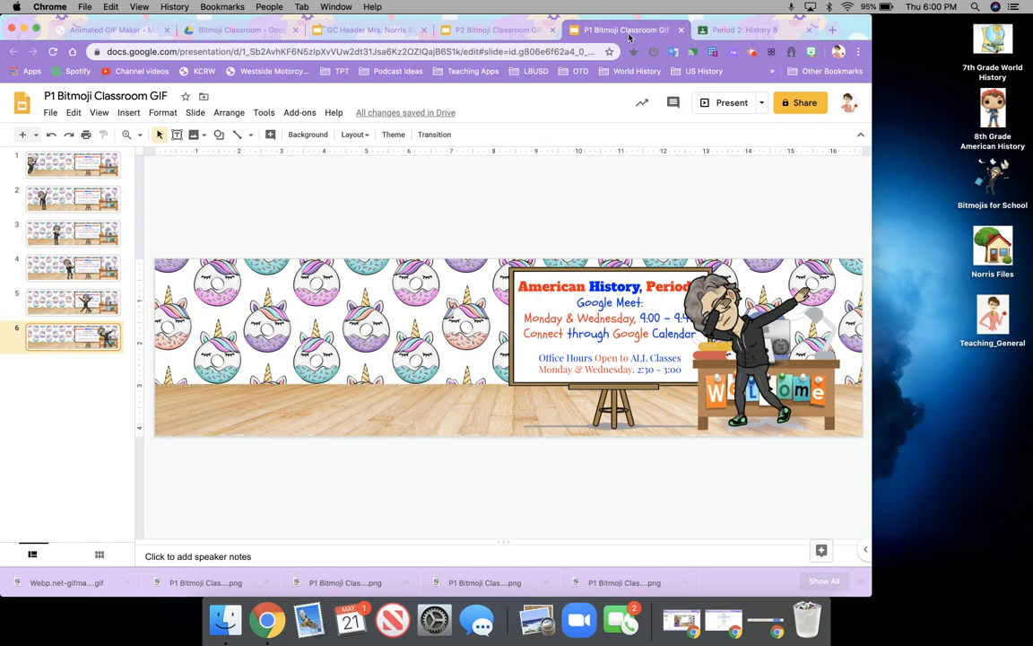
click(498, 30)
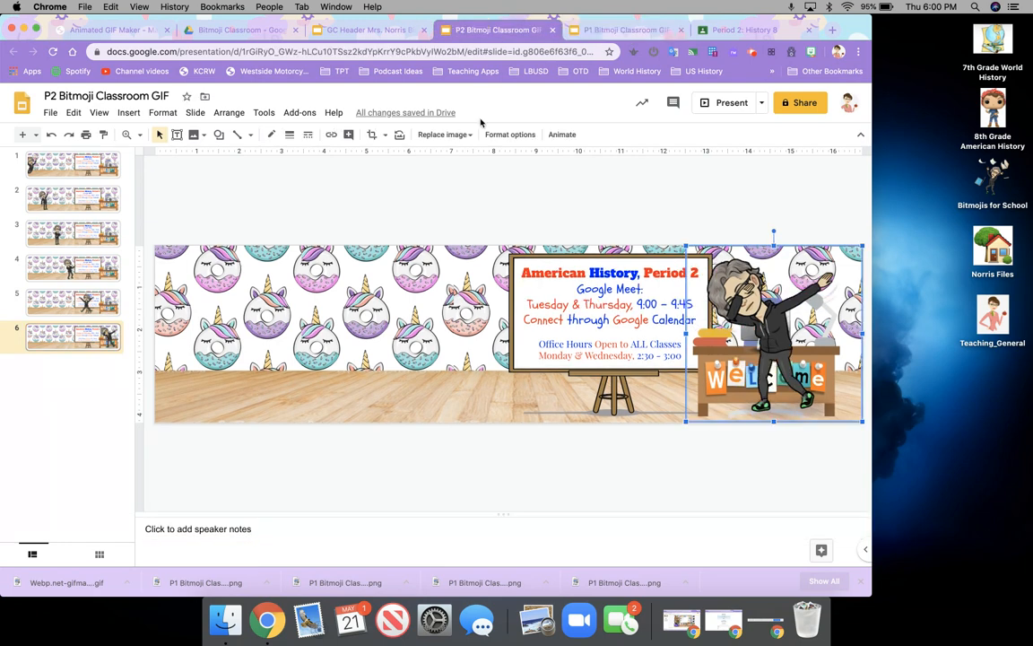
mouse_move(743, 300)
mouse_down()
mouse_move(721, 300)
mouse_move(744, 303)
mouse_up()
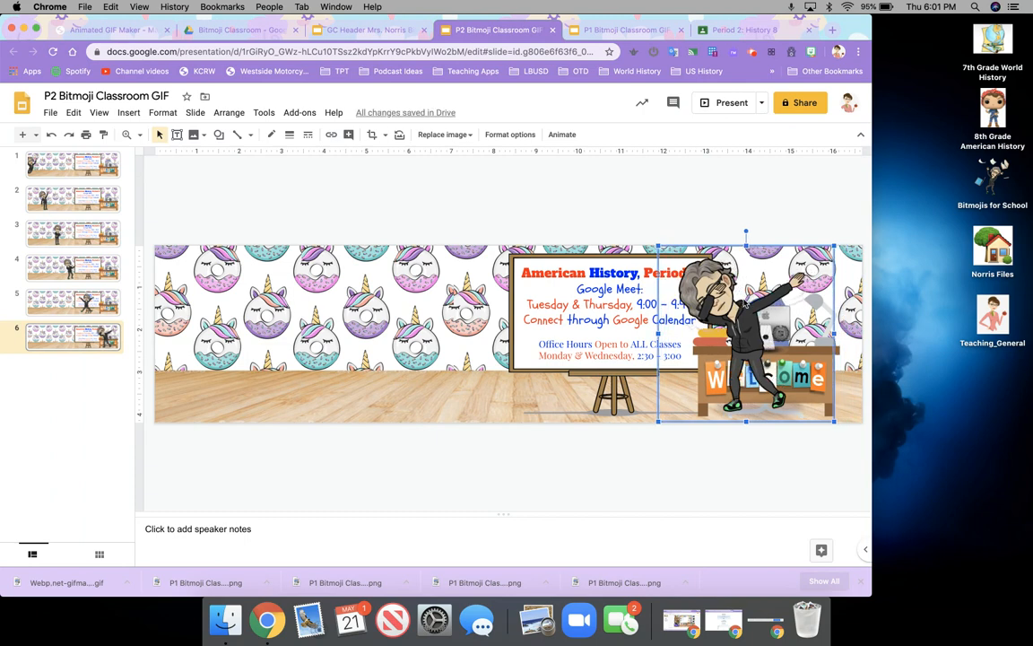
key(Left)
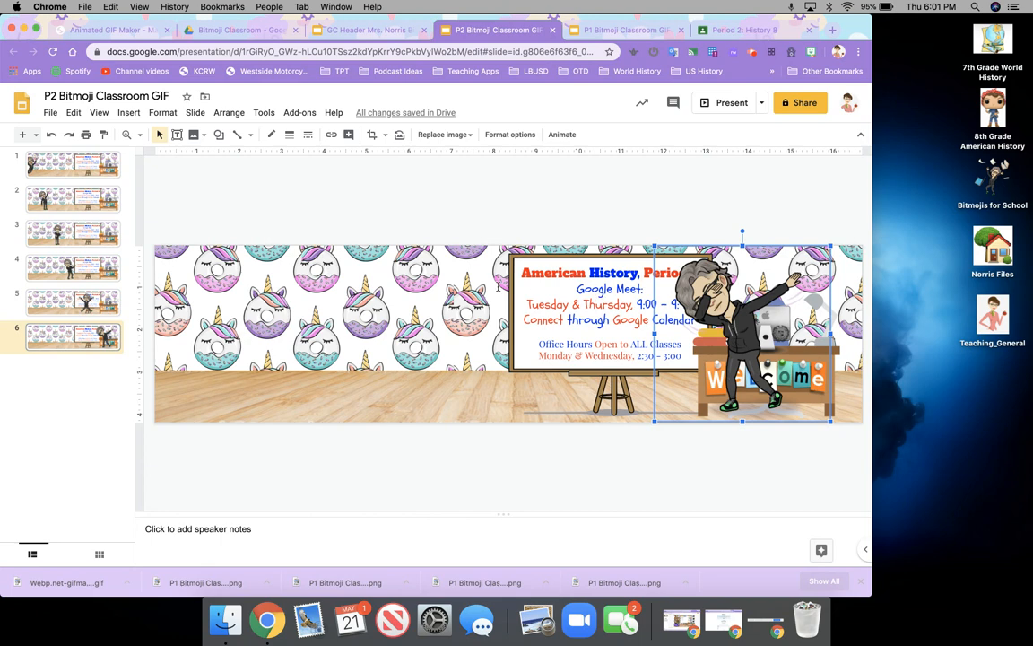
Step: Play the slideshow from slide 1 through all frames to check the Bitmoji's movement across the scene
click(104, 159)
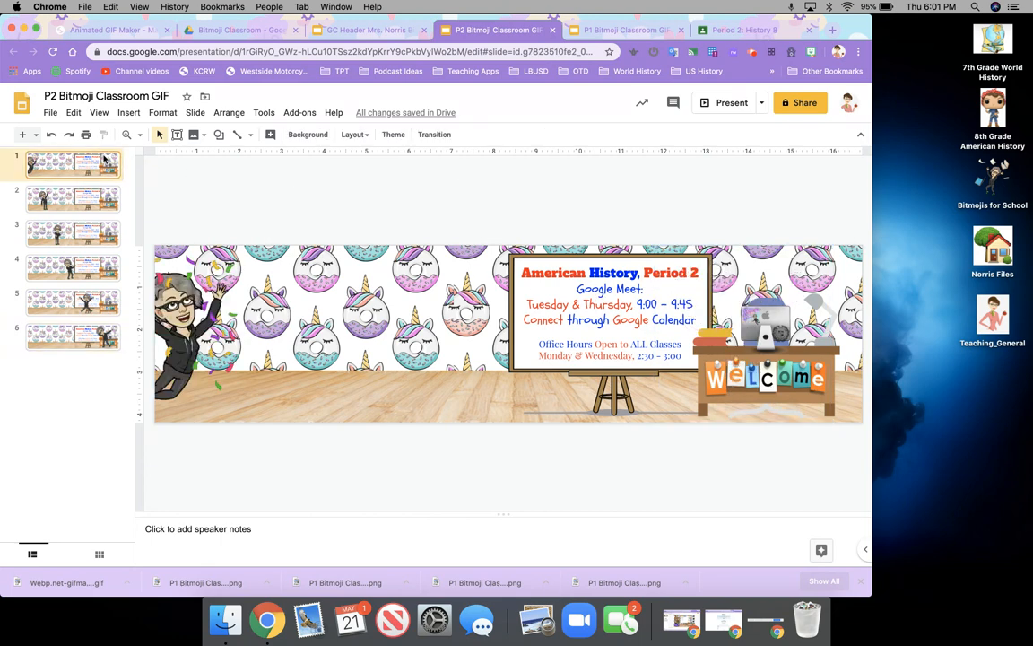
click(721, 103)
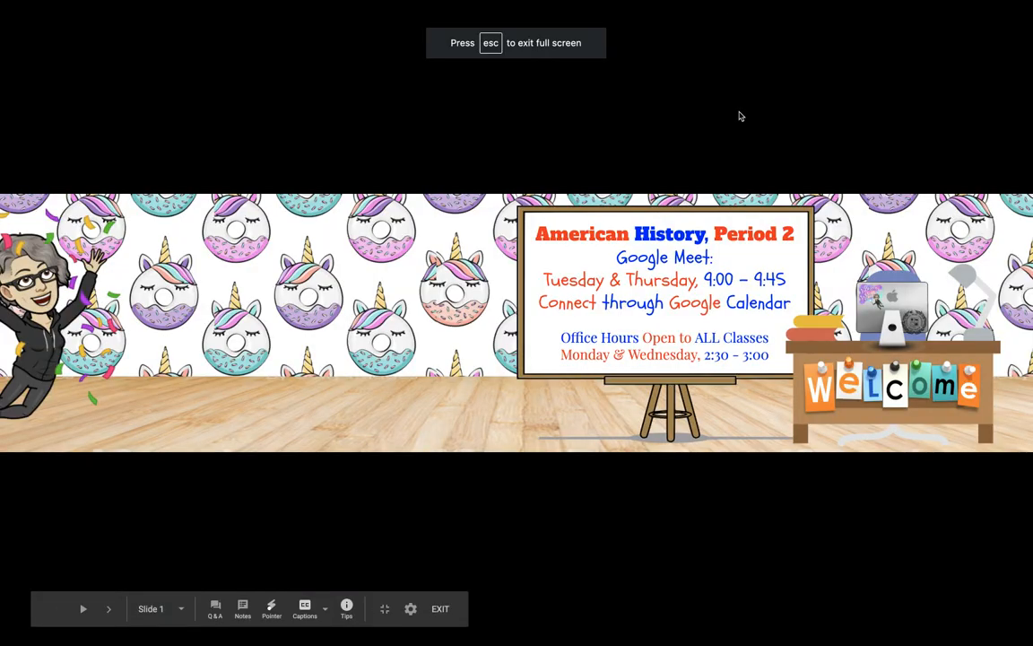
key(Right)
key(Right)
key(Right)
key(Right)
key(Right)
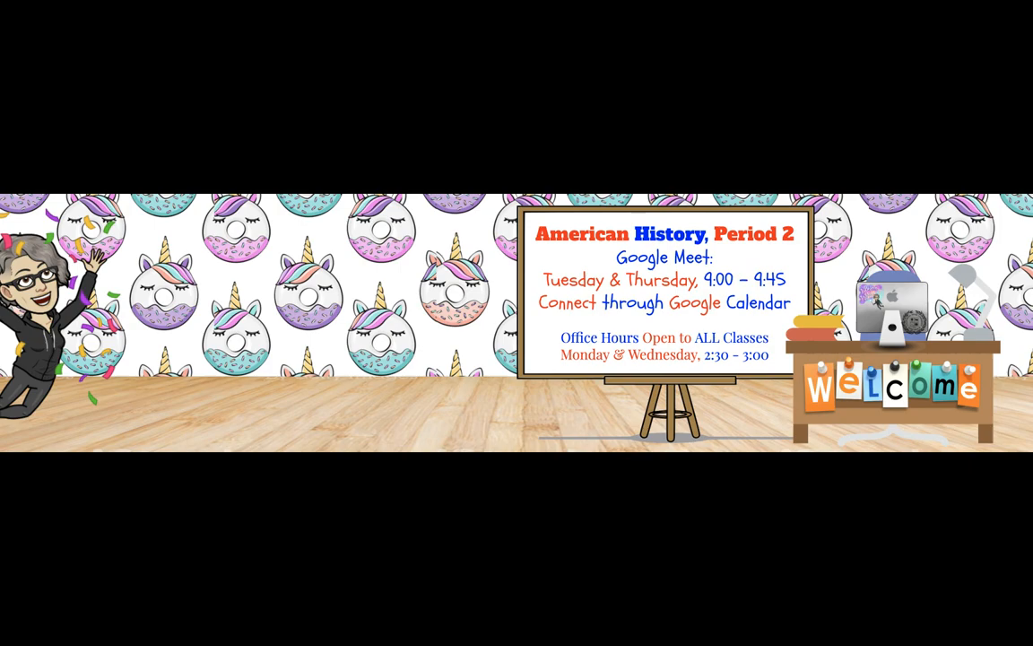
key(Escape)
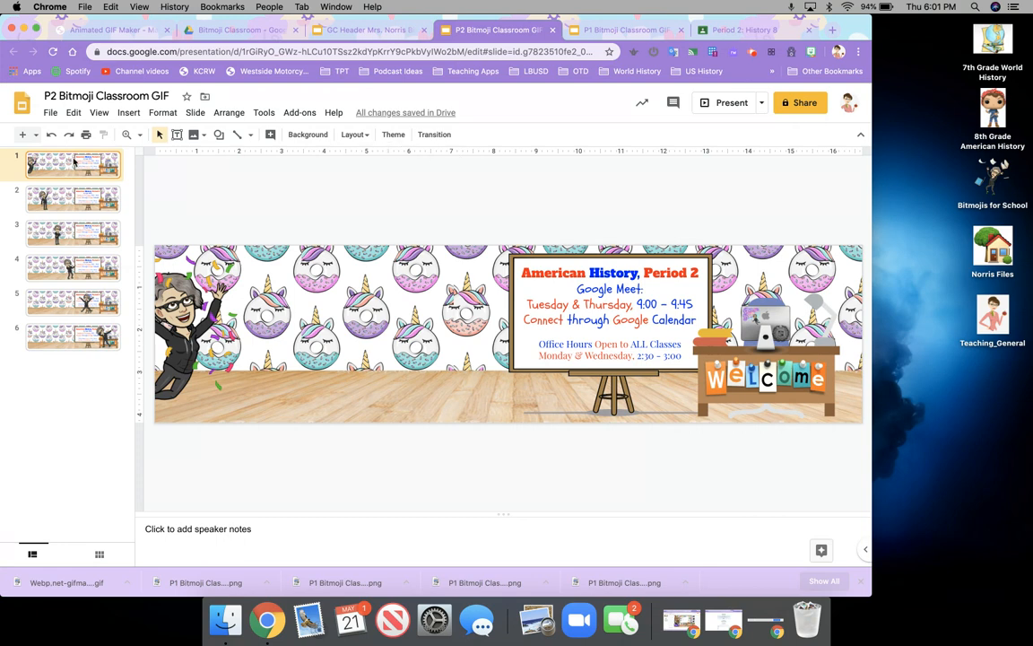
Step: Download slide 1 as a PNG image to the desktop
click(51, 113)
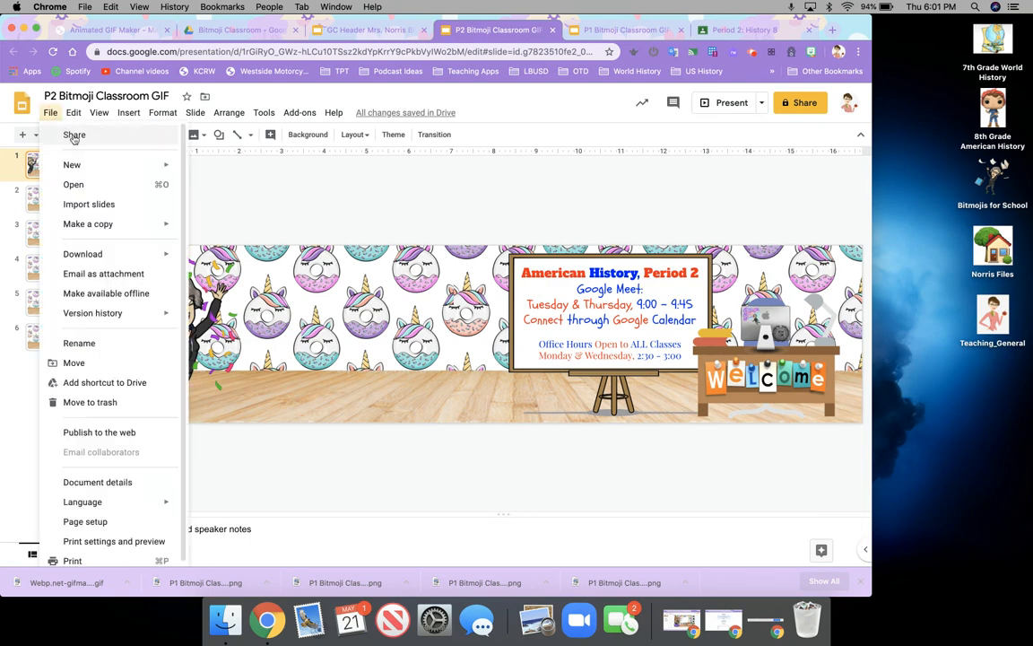
mouse_move(125, 256)
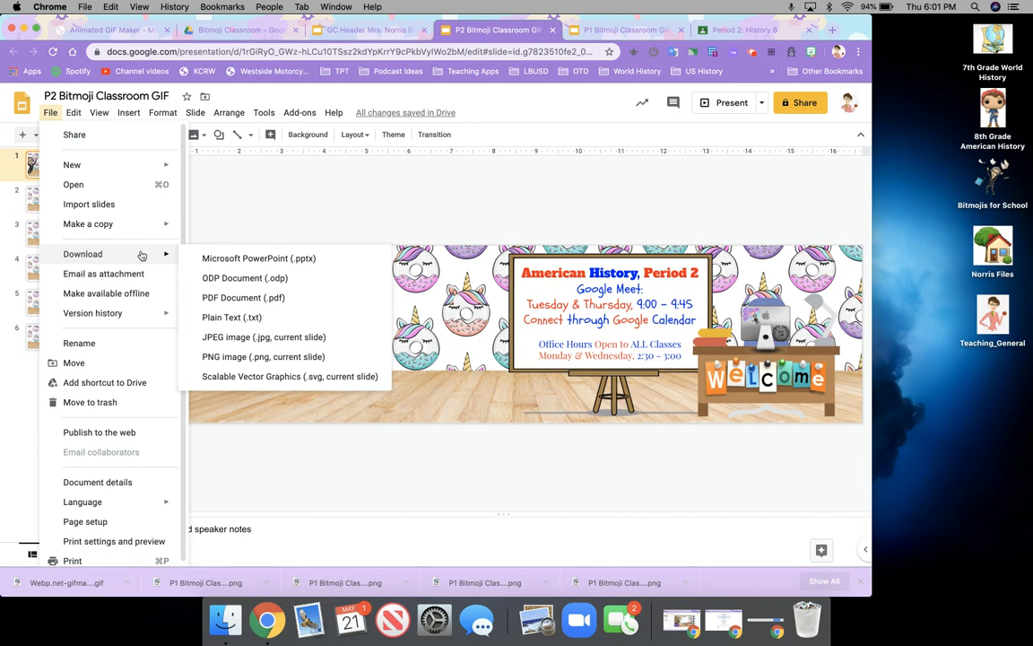
click(257, 357)
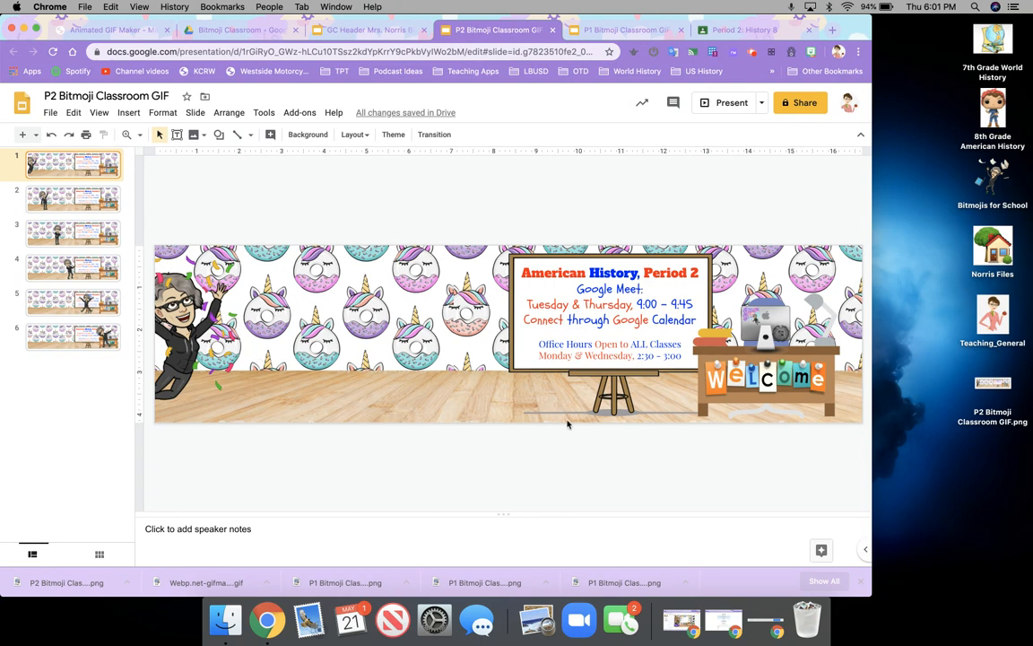
Step: Rename the downloaded slide 1 image on the desktop as "P2 Bimoji GIF Slide 1" and copy that name for reuse
click(1001, 419)
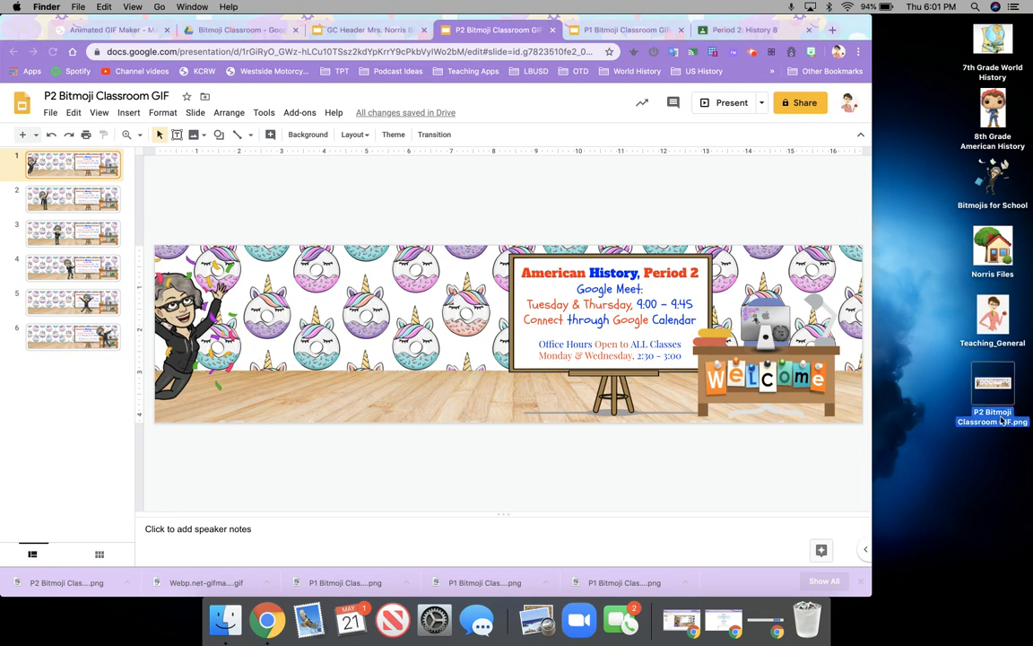
right_click(1002, 420)
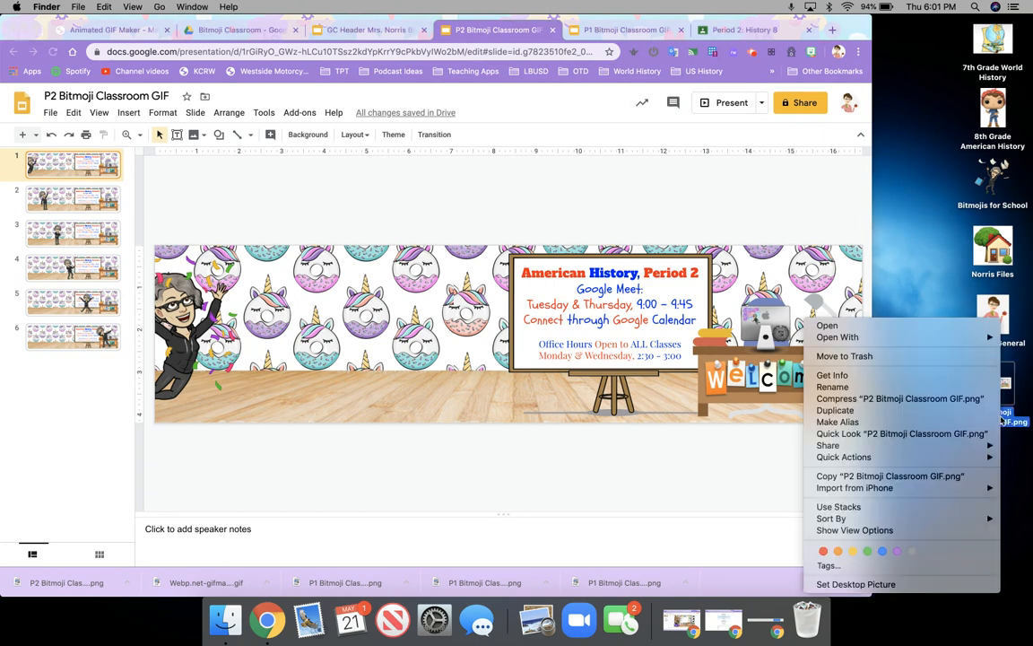
click(962, 386)
text(v1.png?transparent=1&palette=1)
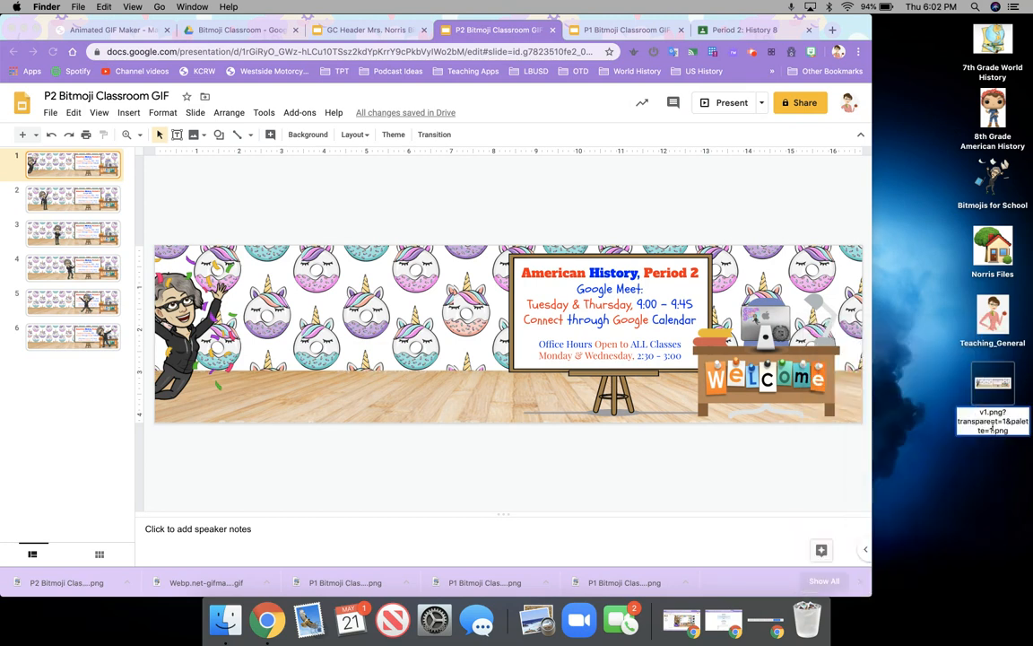
key(Escape)
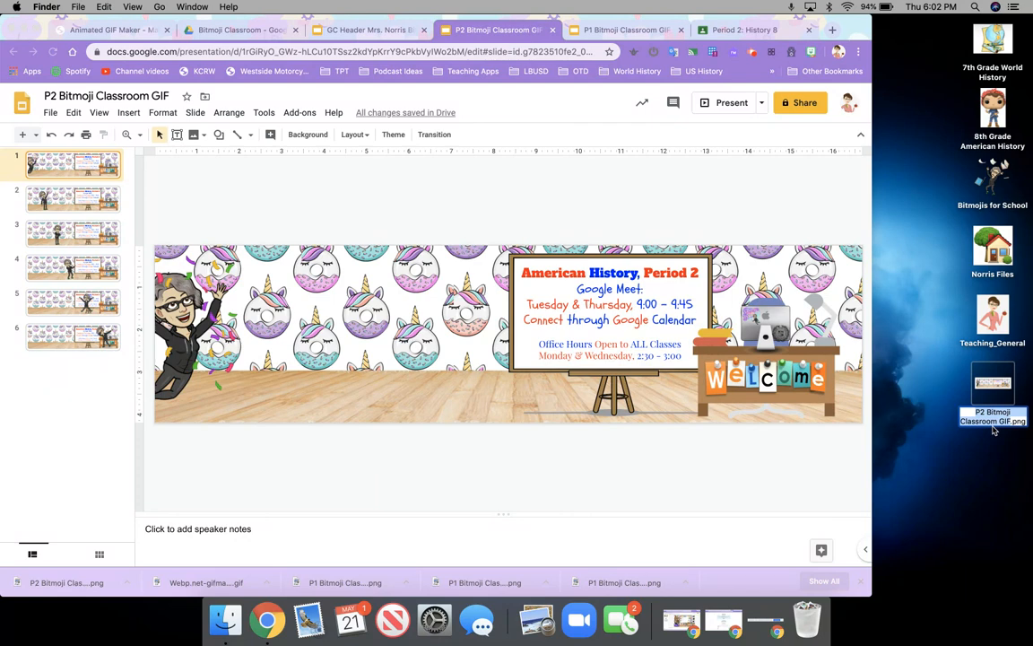
text(P2)
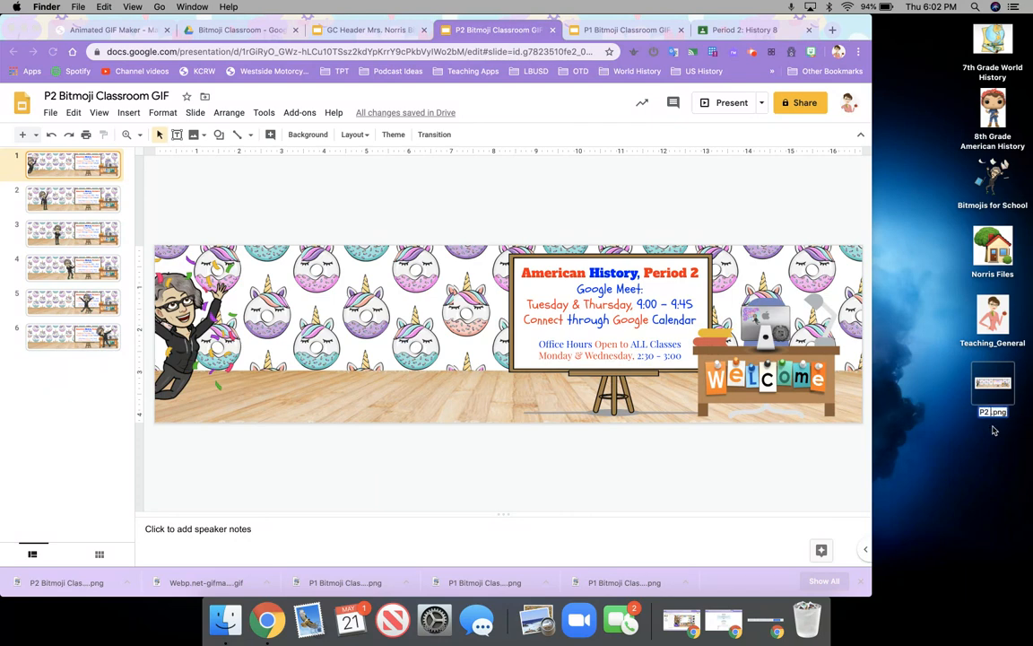
text( Bitmoji GIF Slide 1)
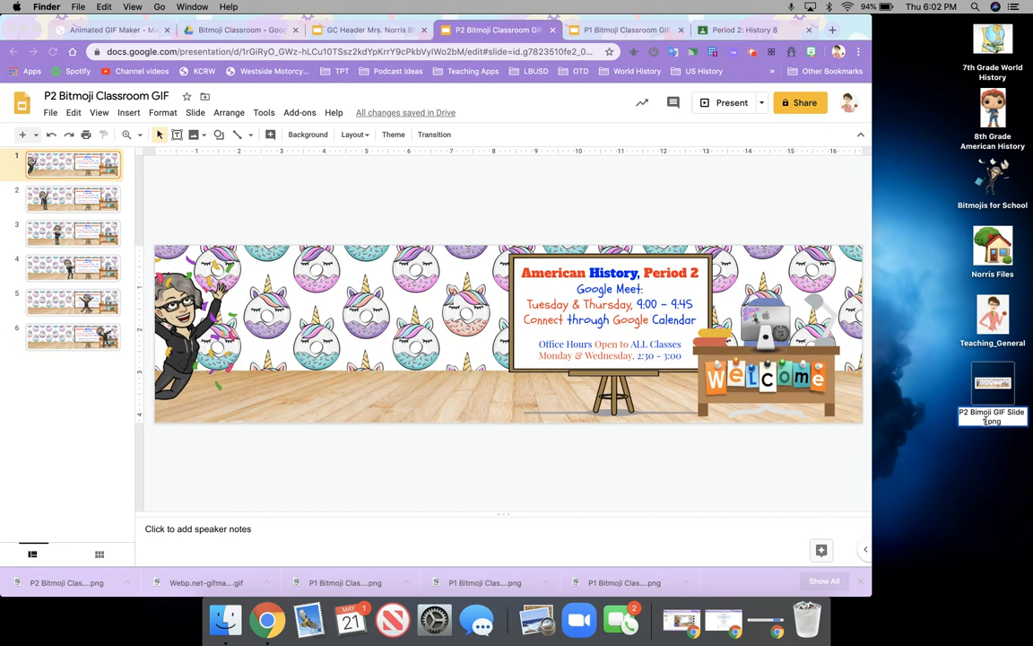
drag(985, 418, 959, 406)
key(super+c)
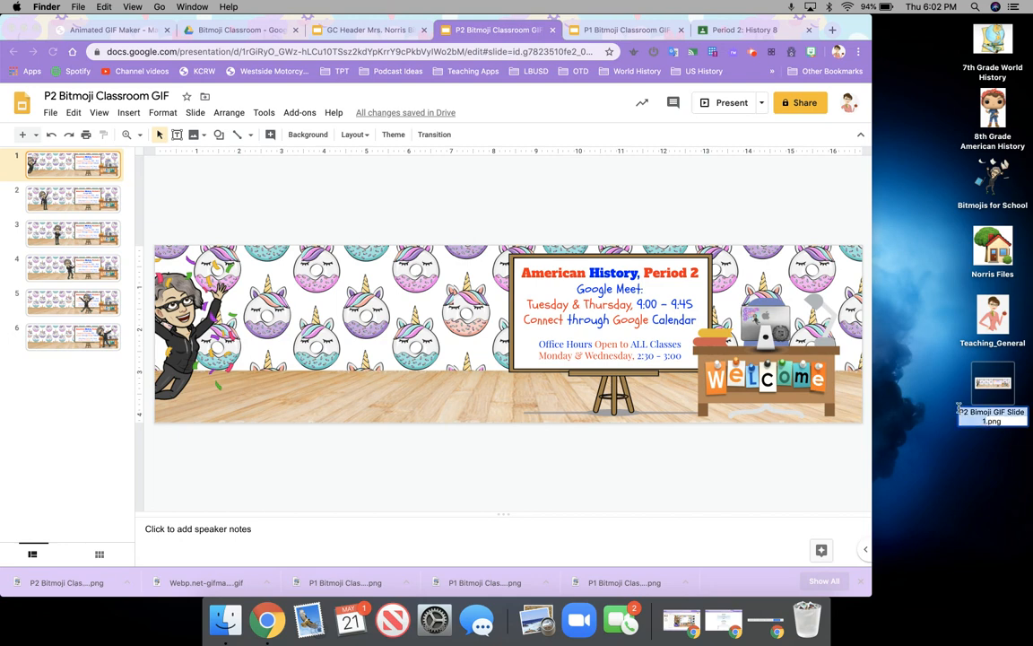
key(Return)
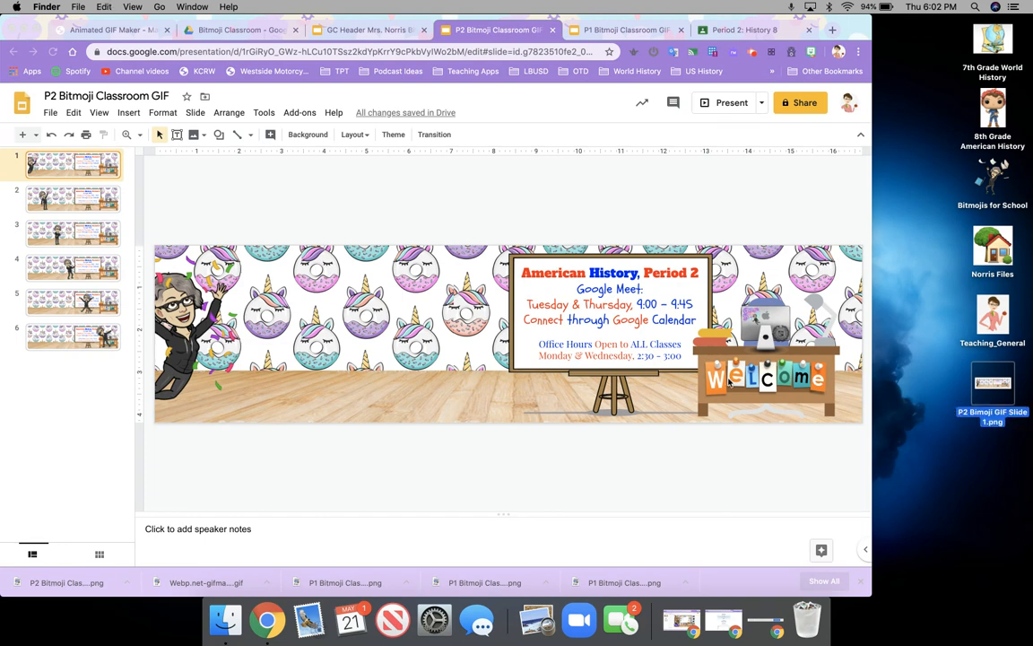
Step: Download slide 2, with the waving Bitmoji, as a PNG image to the desktop
click(92, 204)
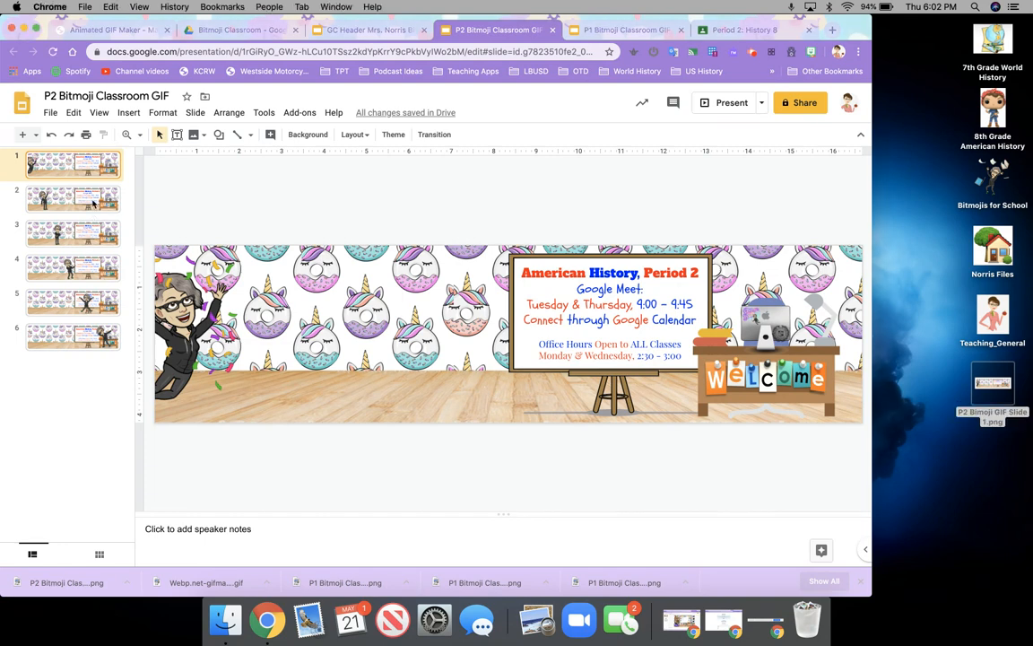
click(51, 113)
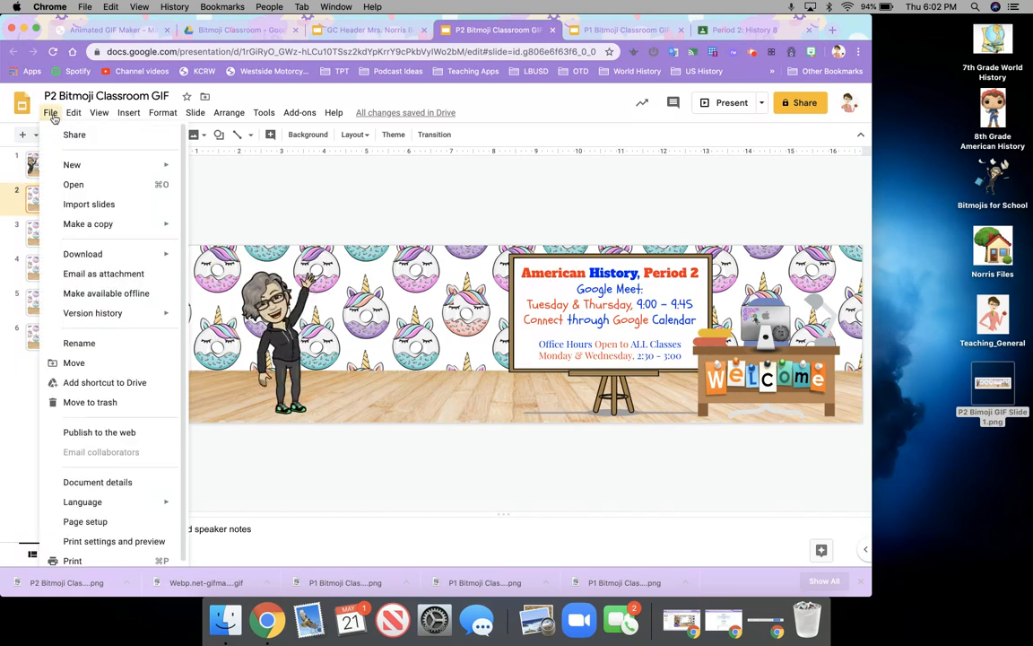
mouse_move(115, 254)
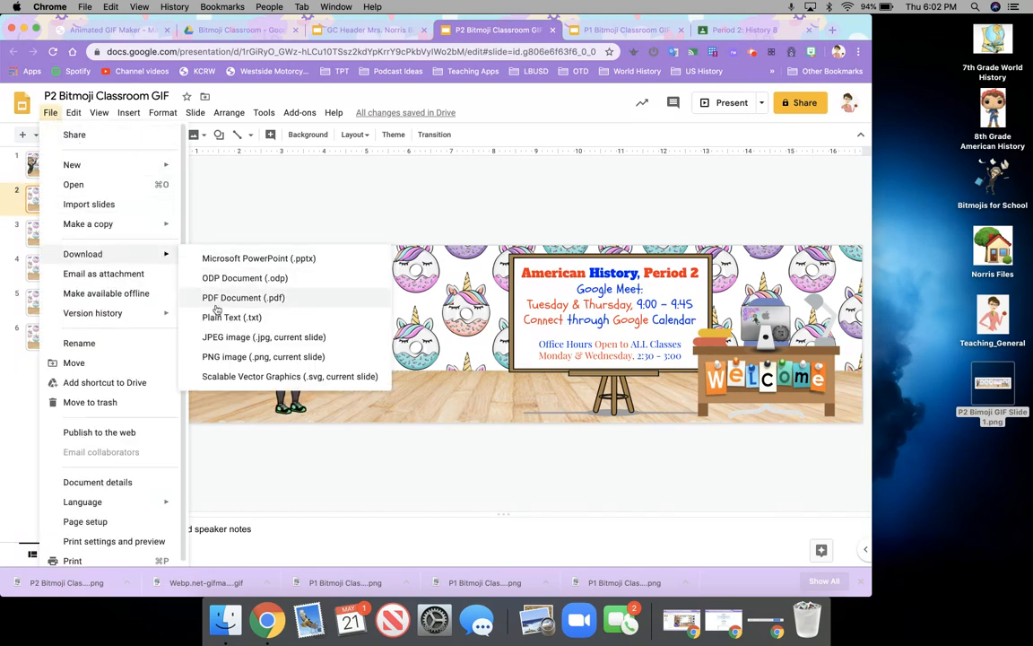
click(231, 356)
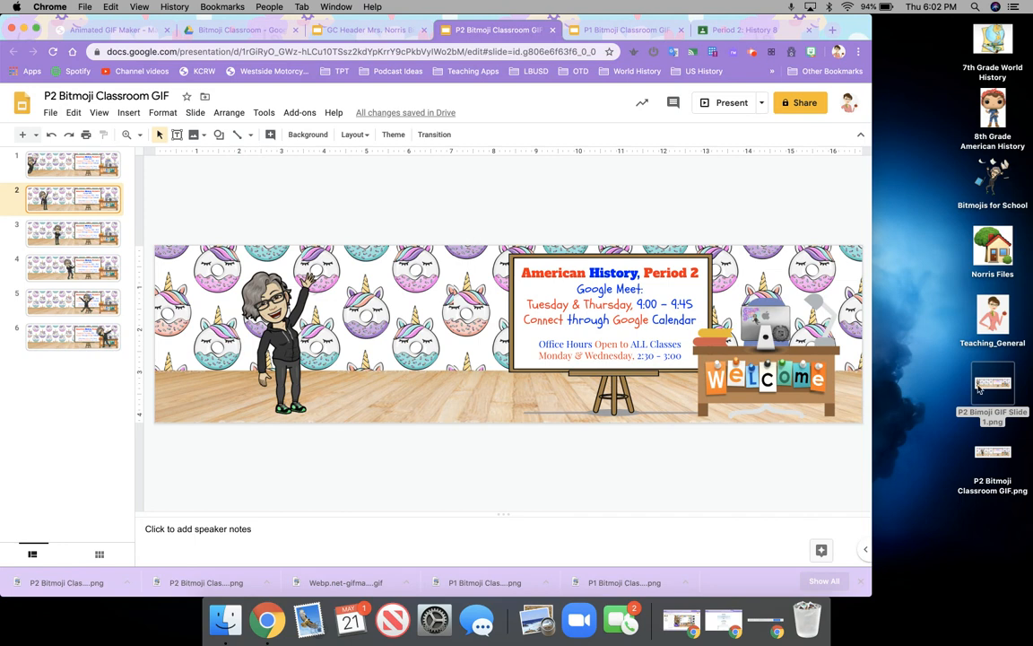
Step: Rename the downloaded slide 2 image as "P2 Bimoji GIF Slide 2", reusing the copied name with the number changed
click(987, 487)
right_click(987, 487)
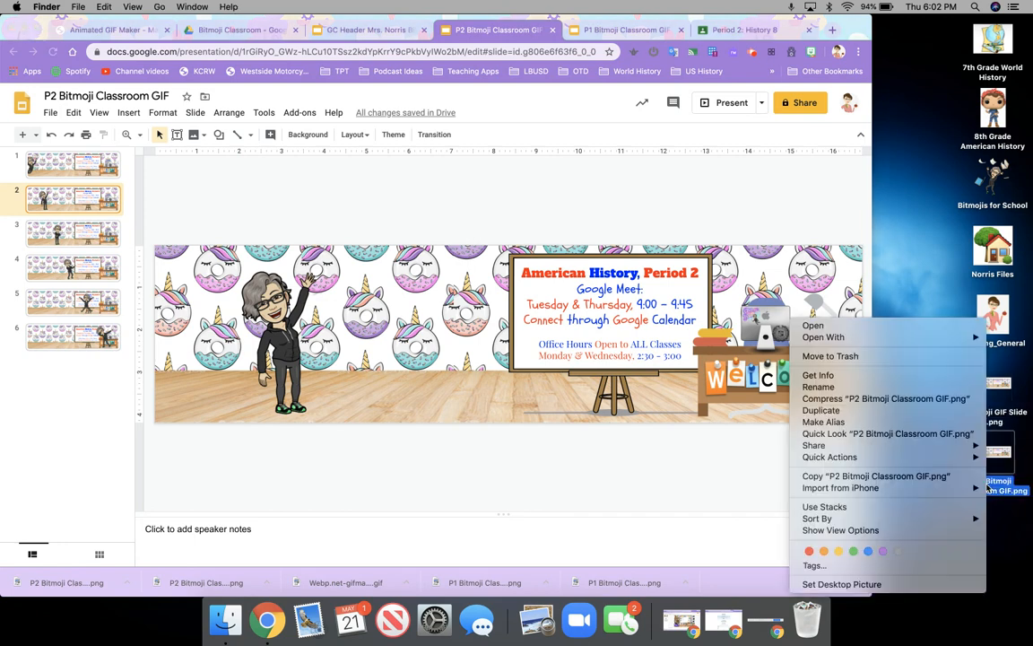
click(935, 389)
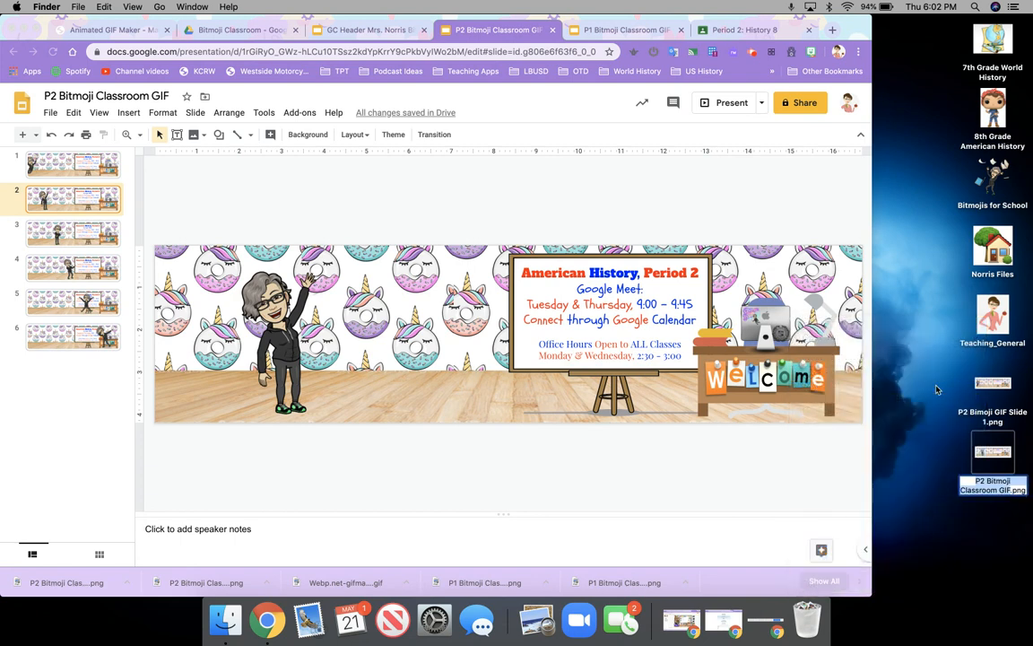
key(super+v)
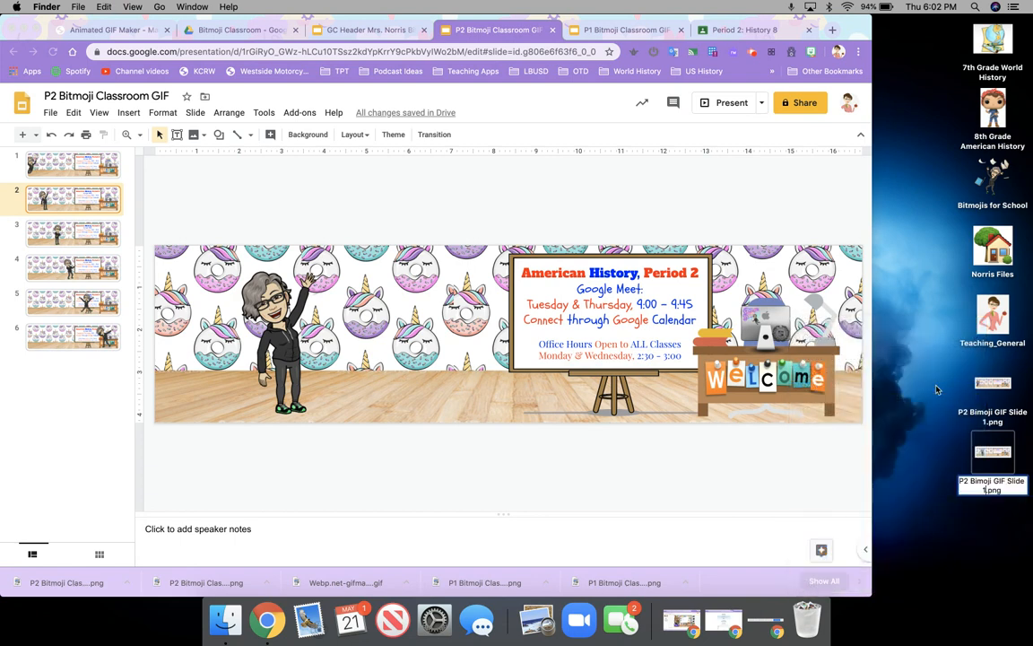
key(BackSpace)
text(2)
key(Return)
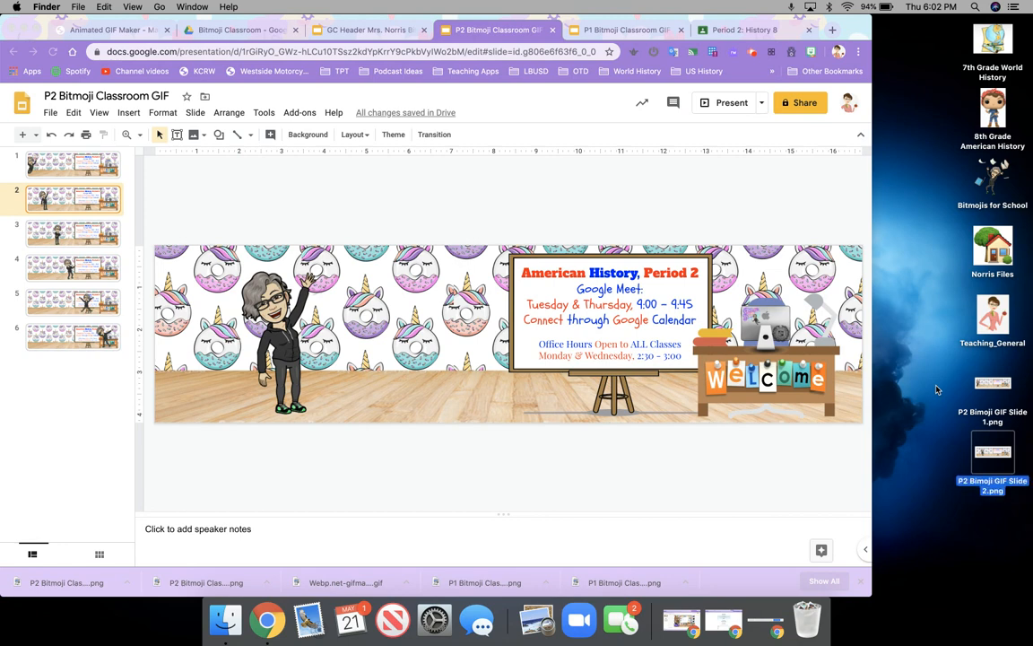
Step: Download slide 3, with the thinking Bitmoji, as a PNG image to the desktop
click(109, 236)
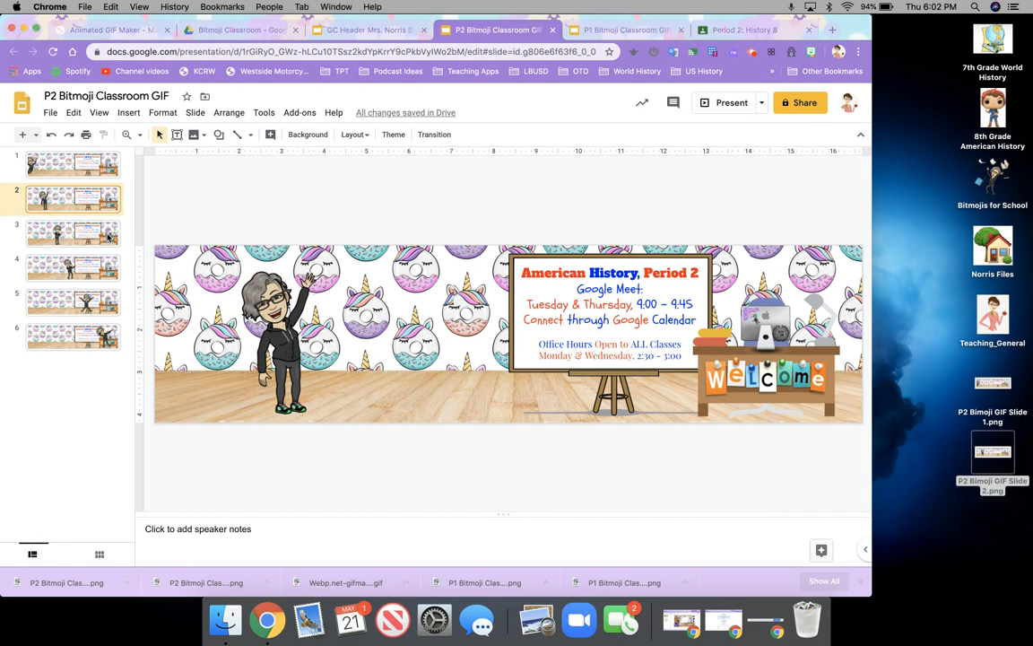
click(49, 111)
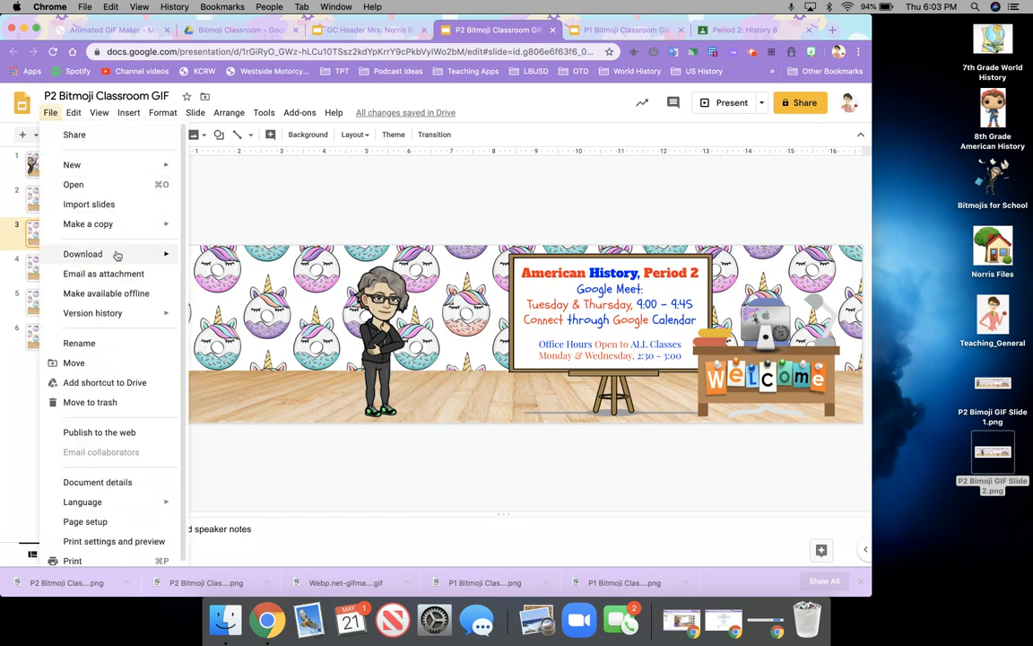
mouse_move(108, 254)
click(234, 356)
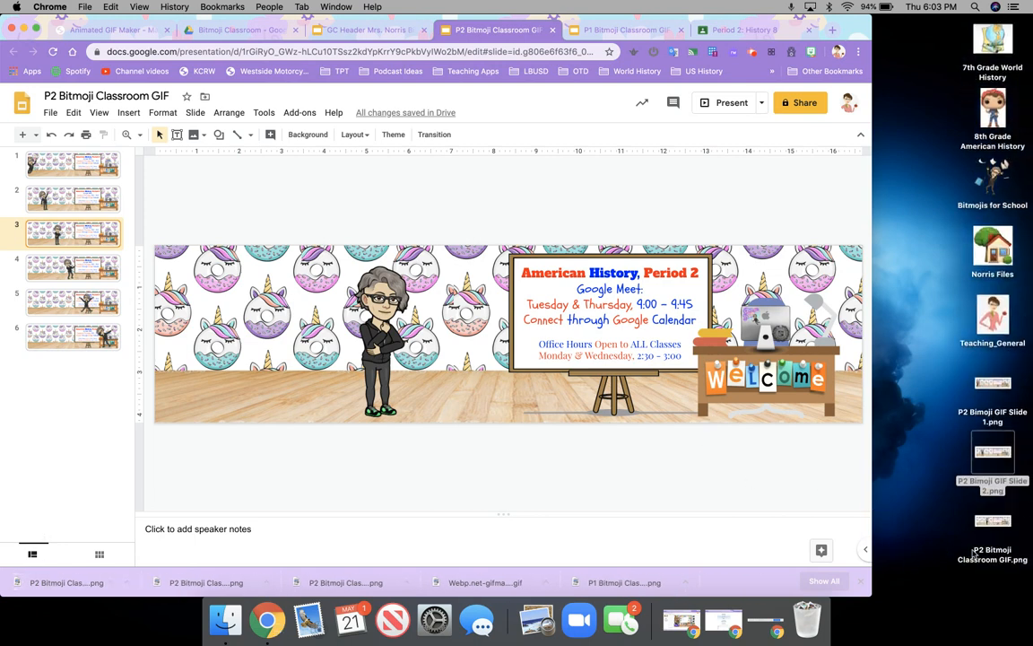
Step: Rename the downloaded slide 3 image as "P2 Bimoji GIF Slide 3", reusing the copied name with the number changed
click(975, 554)
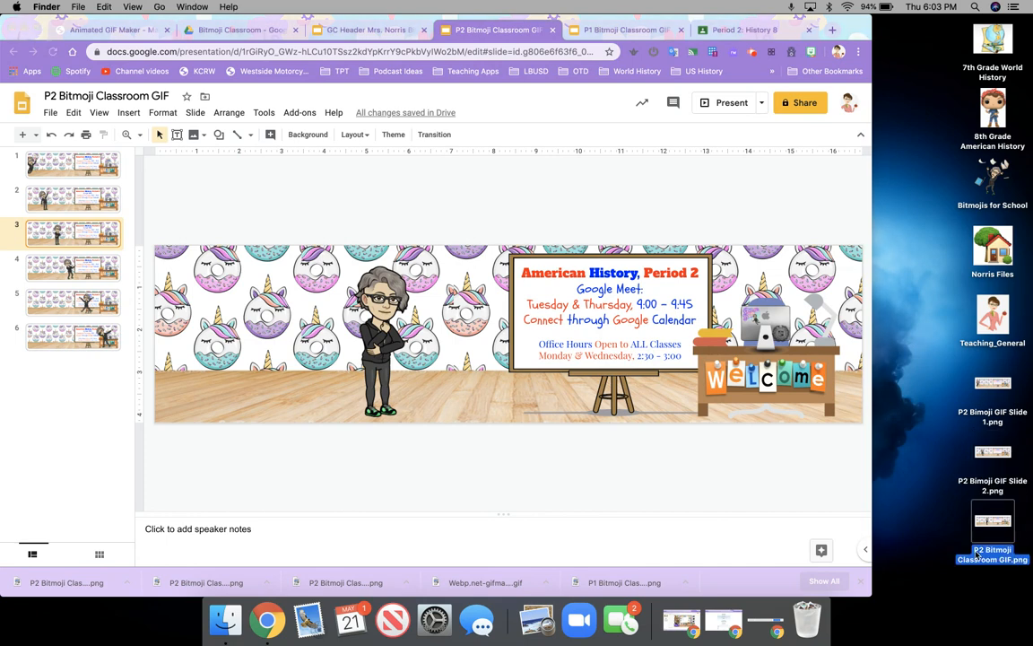
right_click(975, 555)
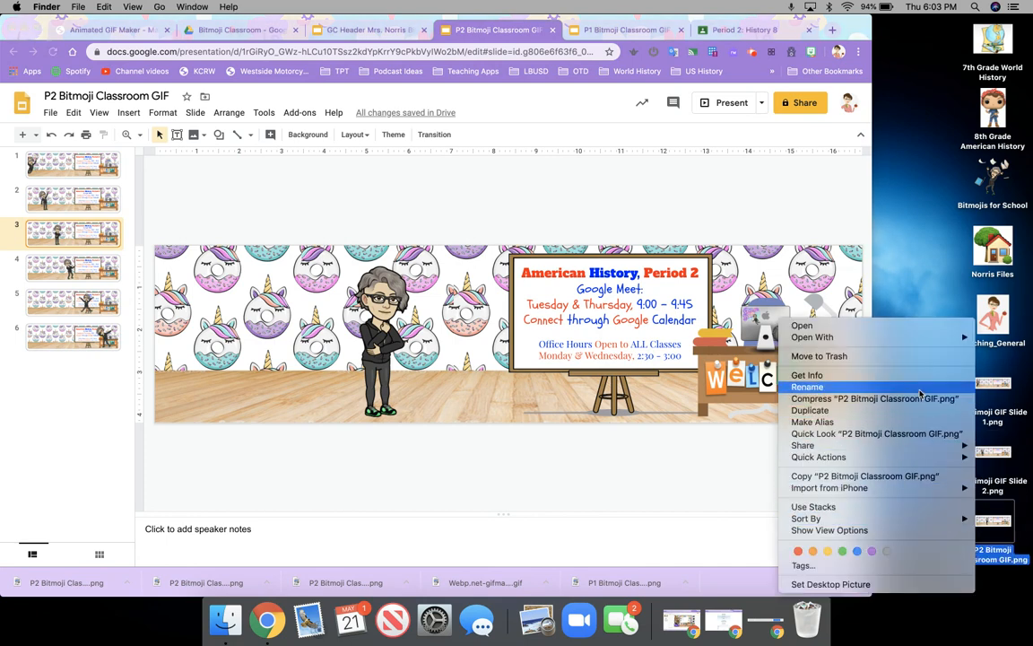
click(919, 395)
text(P2 Bimoji GIF Slide 1)
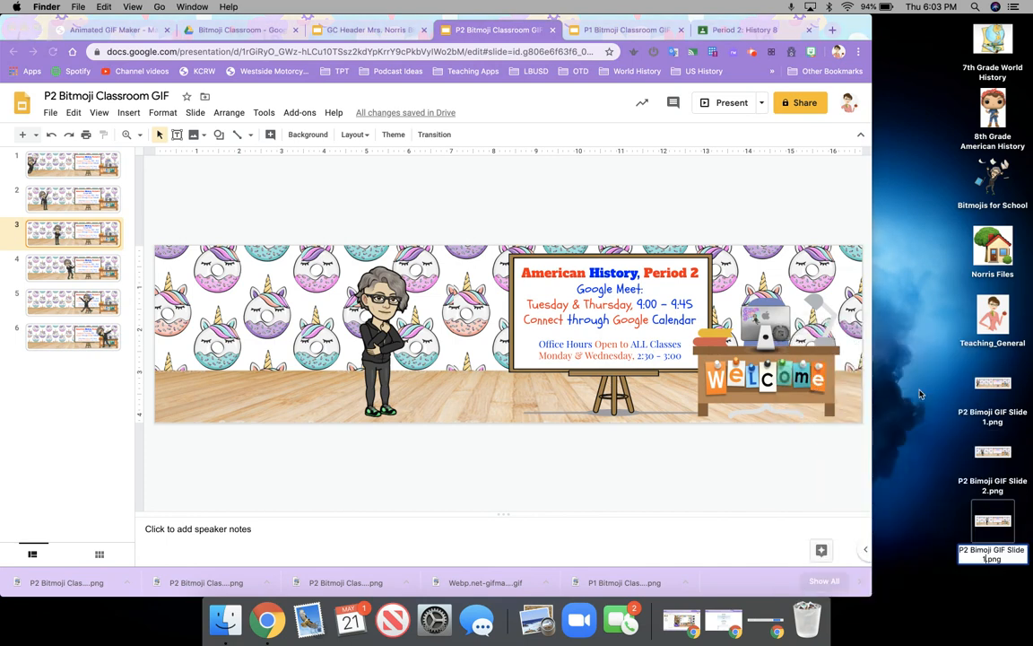
key(BackSpace)
text(3)
key(Return)
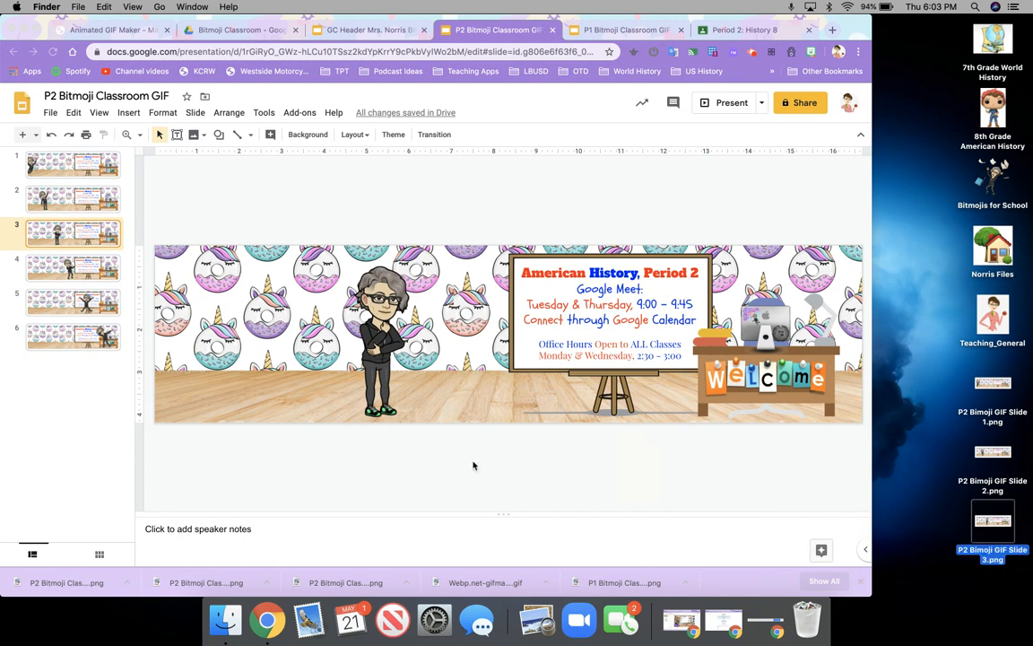
Step: Download slide 4, with the Bitmoji pointing at the board, as a PNG image to the desktop
click(87, 262)
click(87, 263)
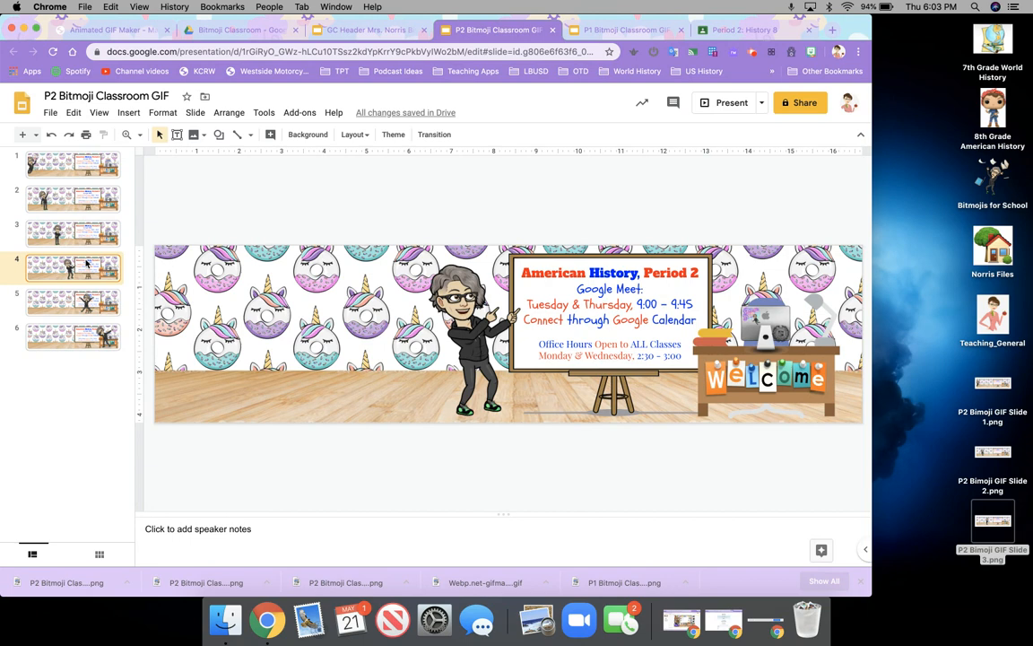
click(52, 113)
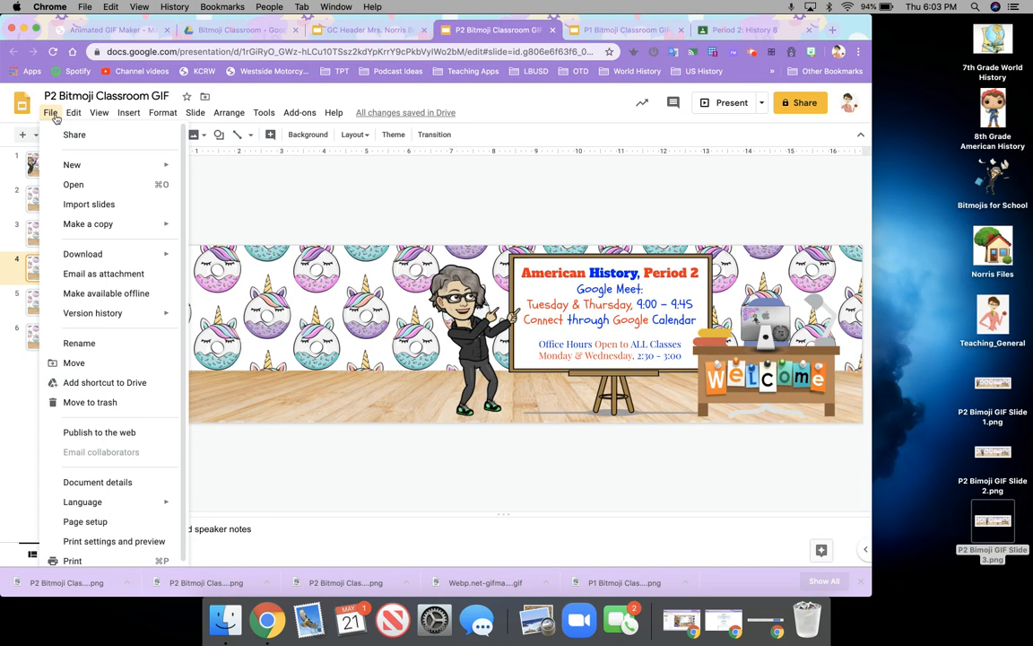
mouse_move(148, 255)
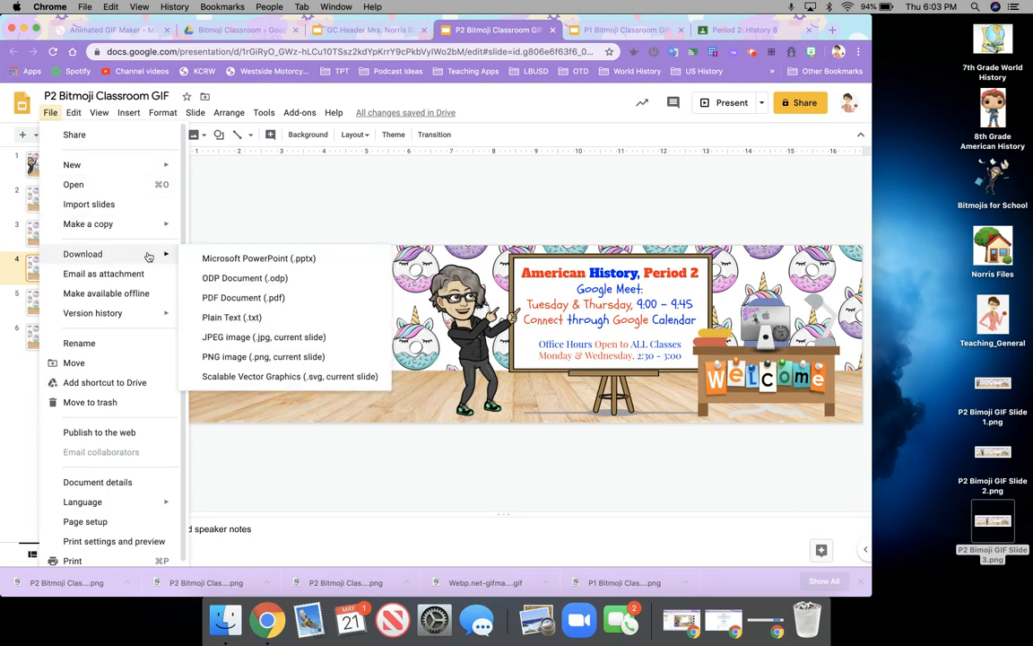
click(243, 355)
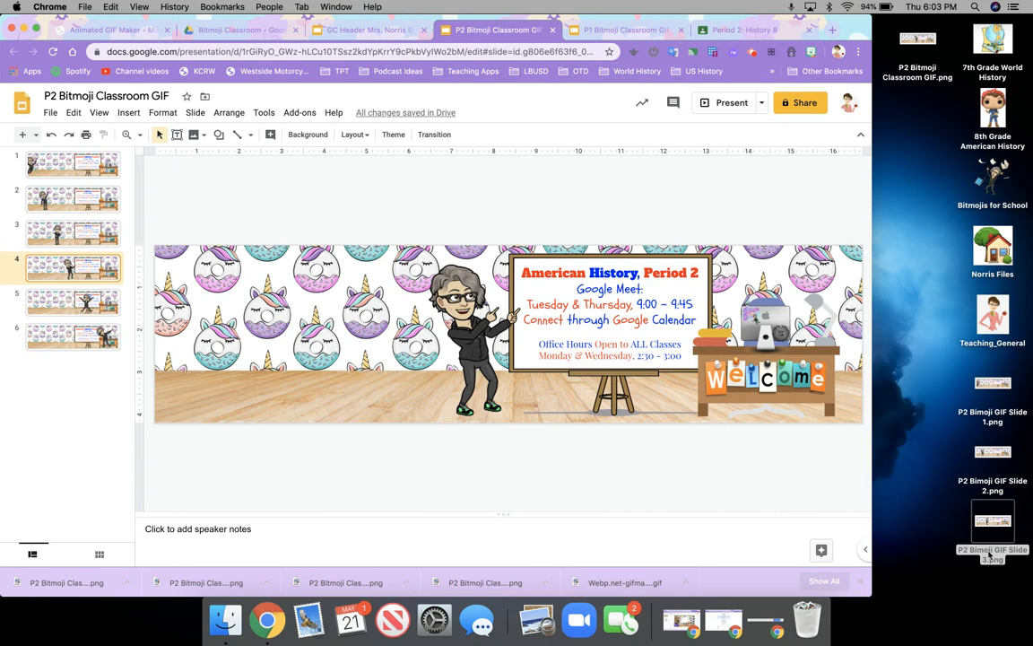
Step: Rename the downloaded slide 4 image as "P2 Bimoji GIF Slide 4", reusing the copied name with the number changed
click(908, 79)
right_click(909, 83)
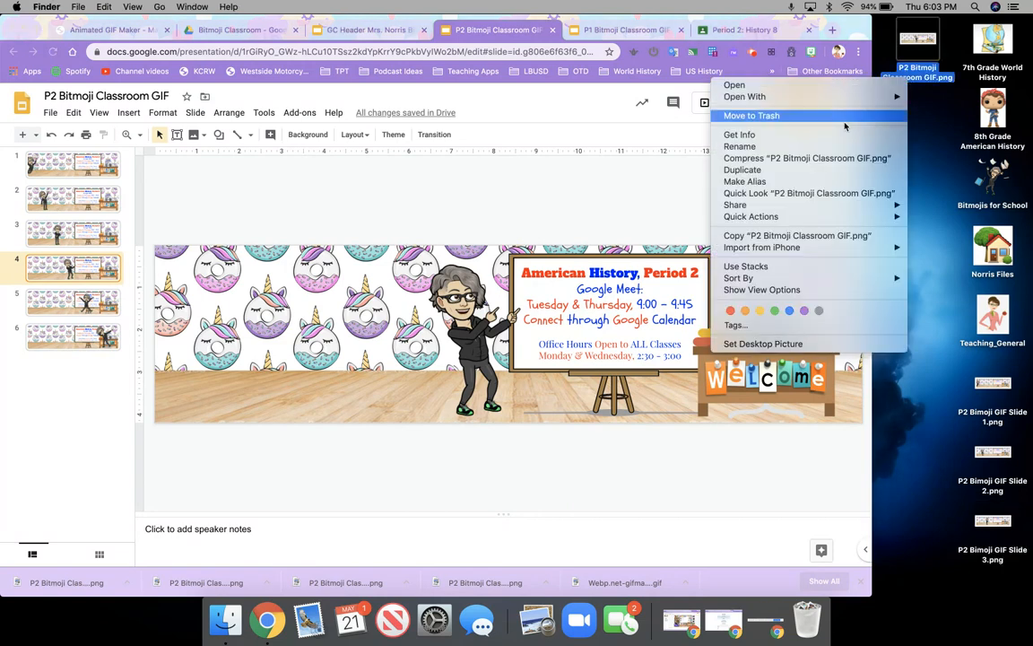
click(795, 148)
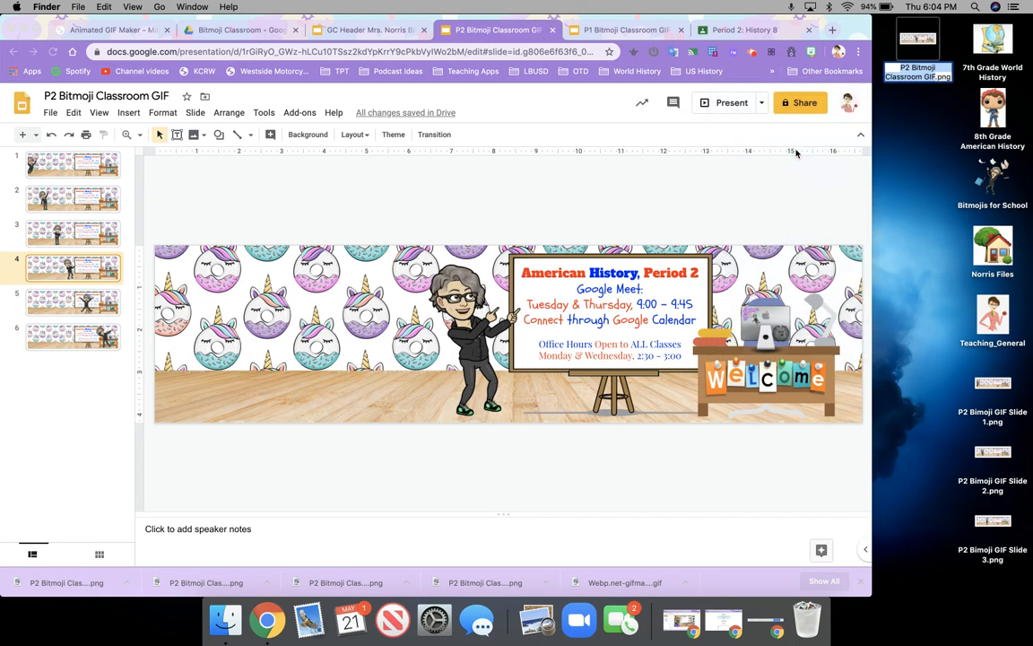
text(P2 Bimoji GIF Slide 1)
key(BackSpace)
text(4)
key(Return)
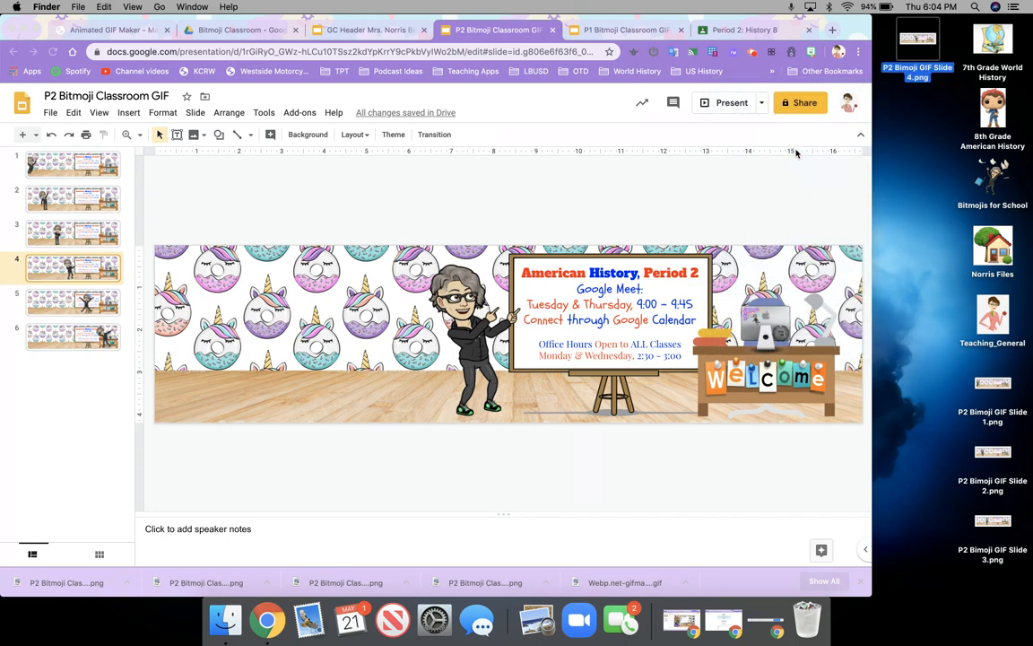
Step: Download slide 5, with the Bitmoji jumping in front of the board, as a PNG image to the desktop
click(69, 269)
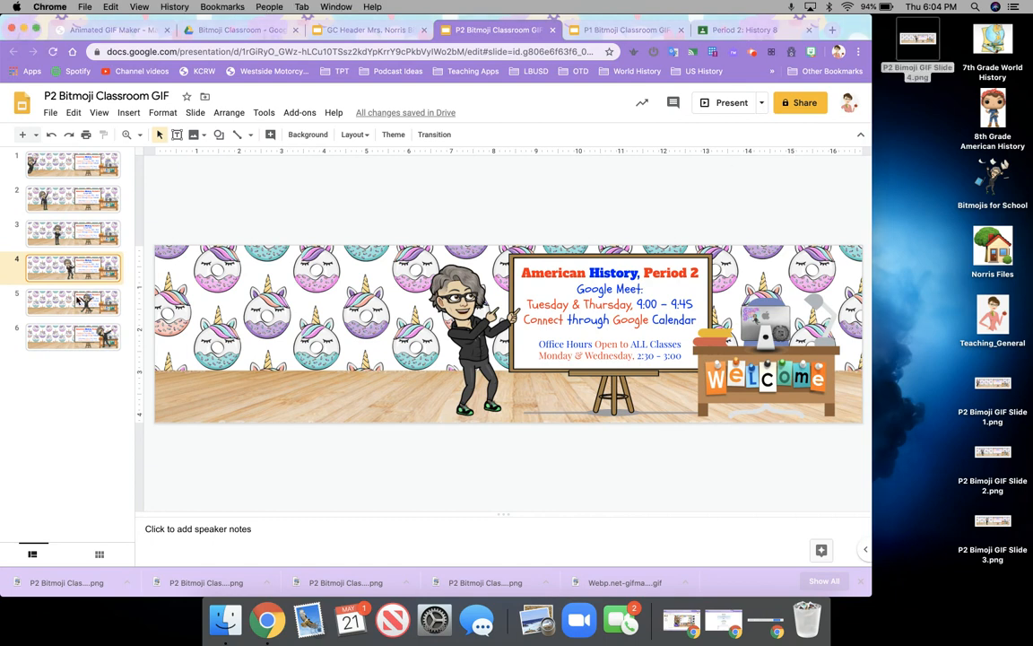
key(Down)
click(51, 113)
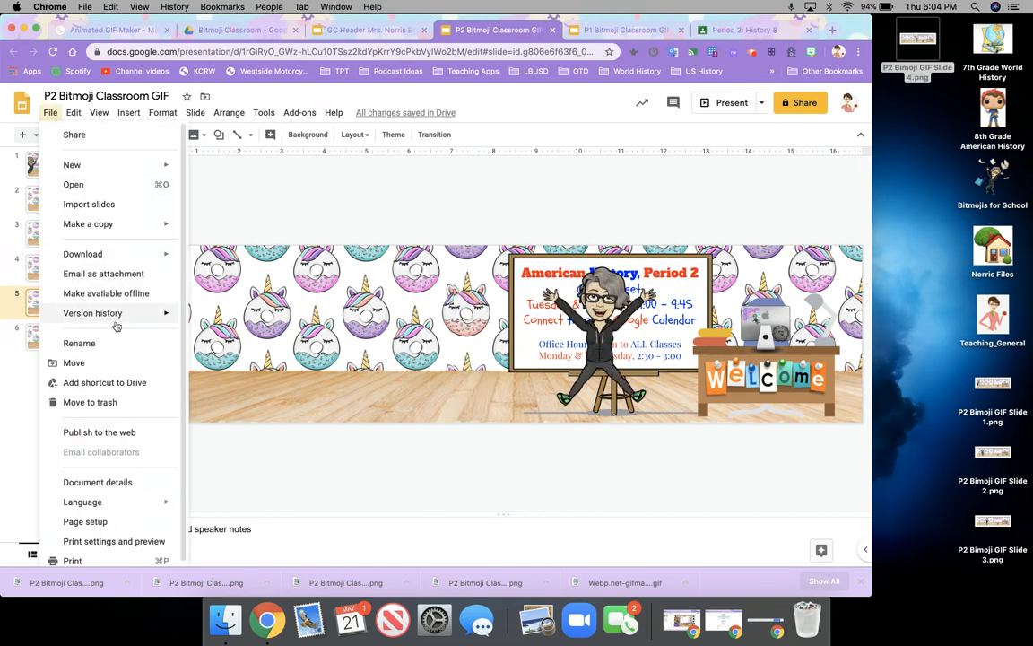
mouse_move(128, 257)
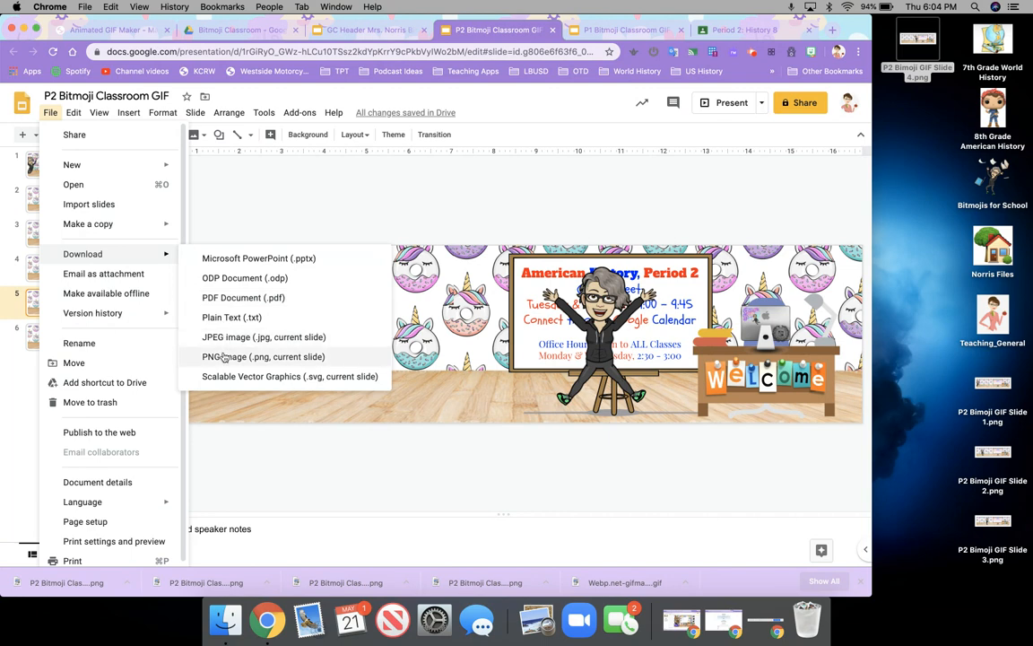
click(224, 355)
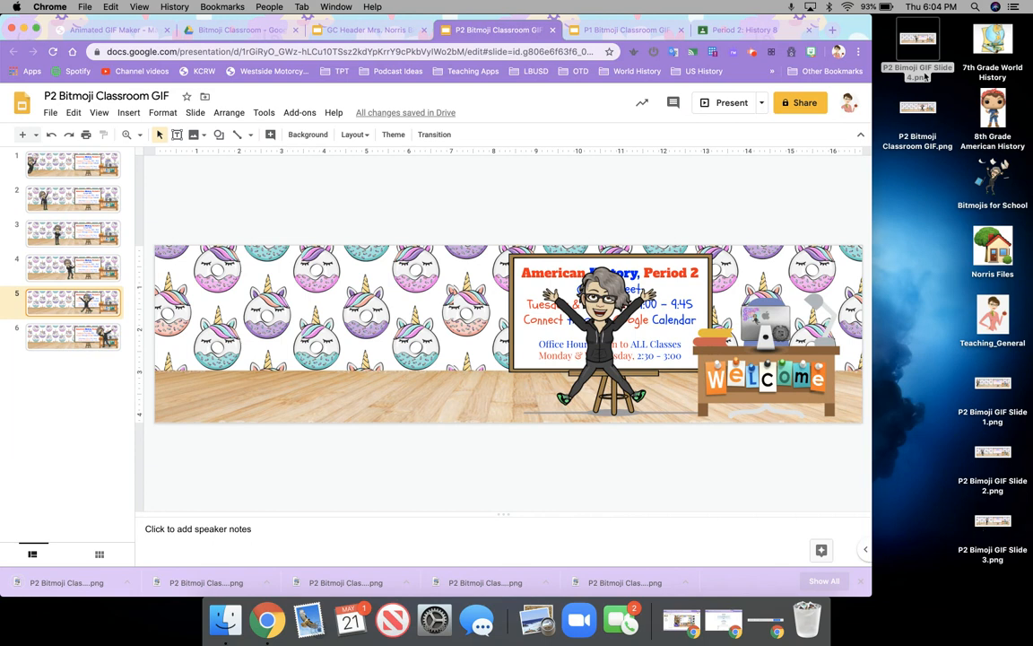
Step: Rename the downloaded slide 5 image on the desktop as "P2 Bimoji GIF Slide 5"
click(919, 141)
right_click(918, 141)
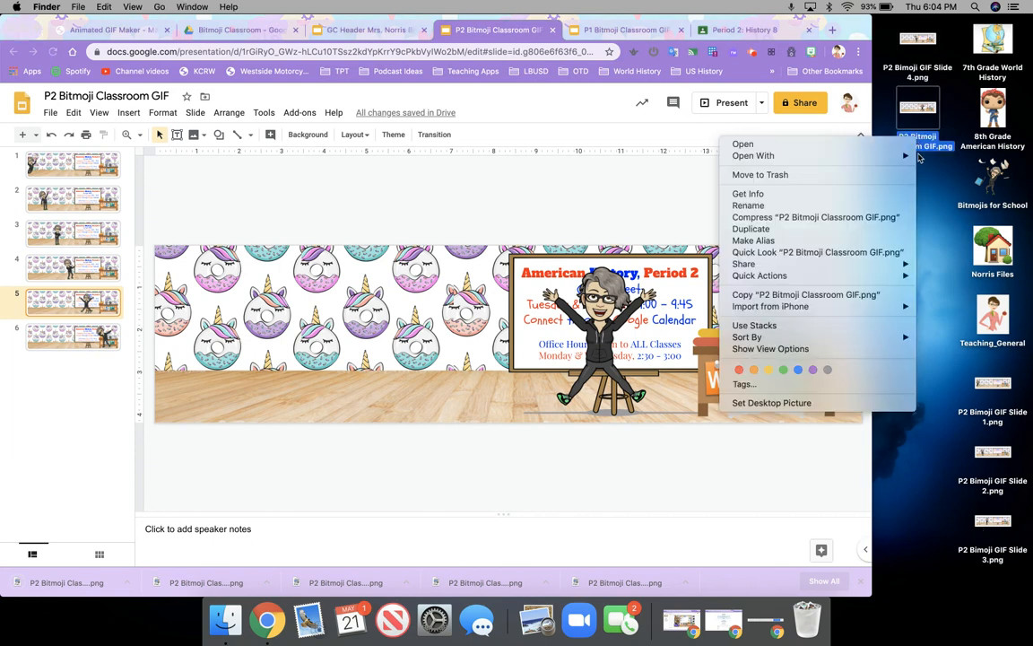
click(868, 208)
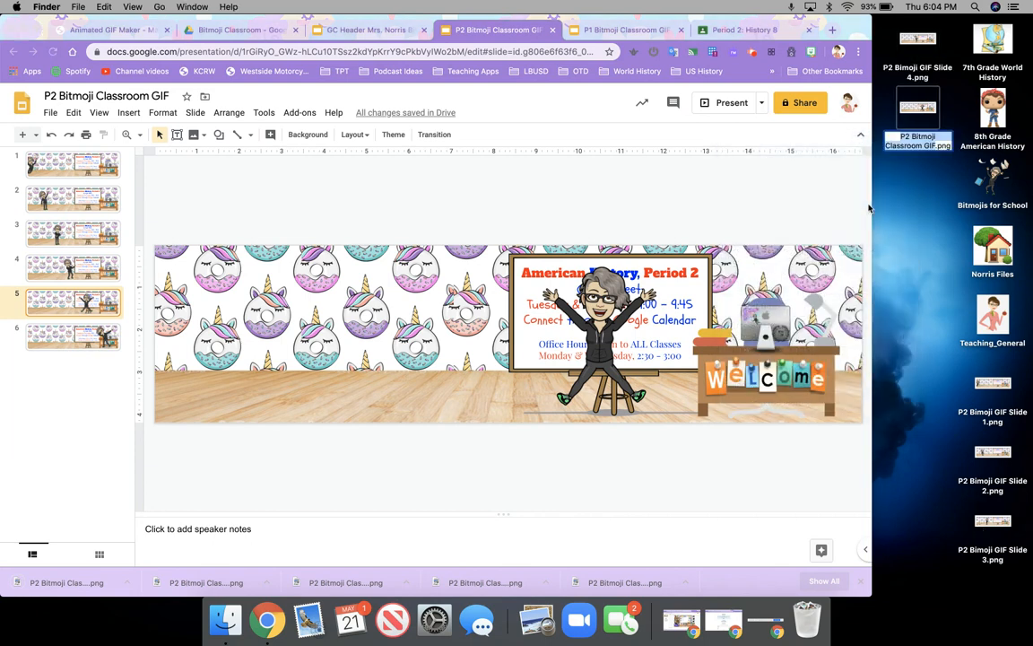
text(P2 Bitmoji GIF Slide 5)
key(Return)
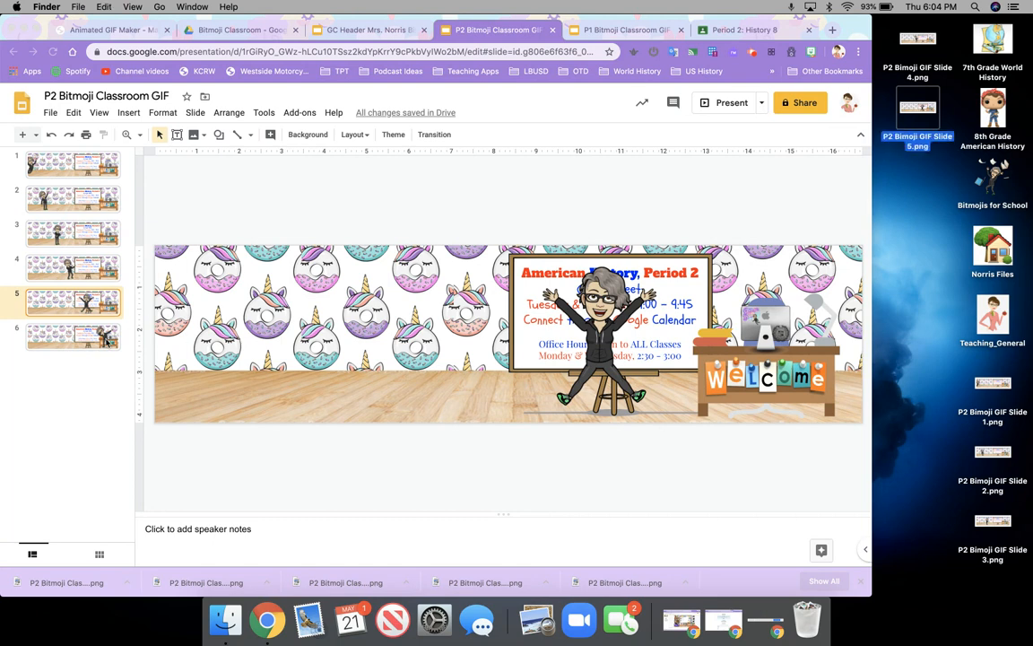
Step: Download slide 6, with the Bitmoji dabbing in front of the desk, as a PNG image to the desktop
click(106, 338)
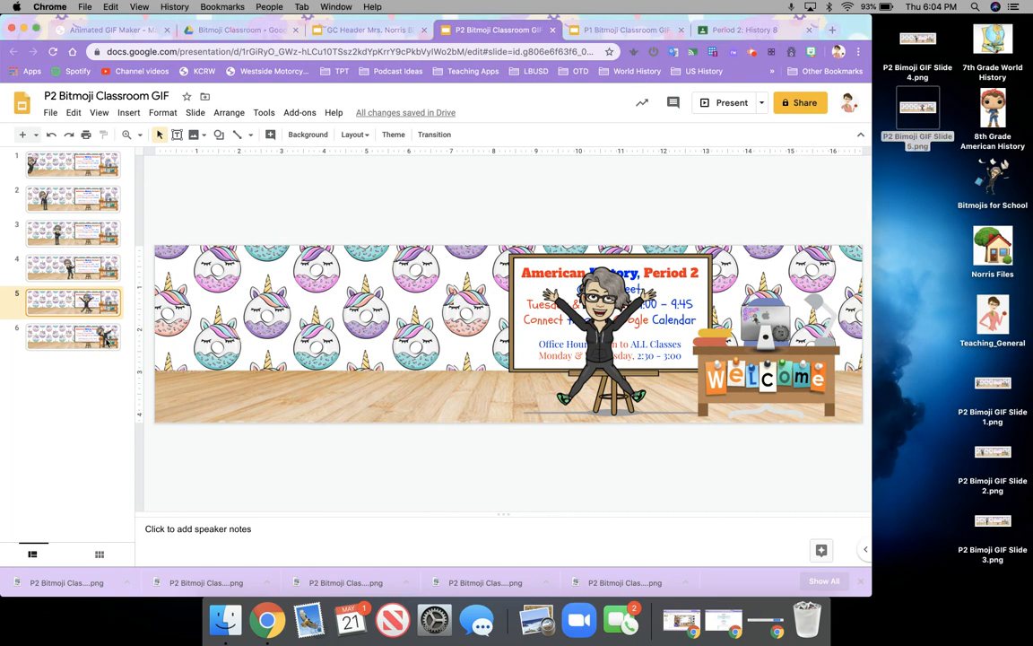
click(50, 113)
mouse_move(86, 254)
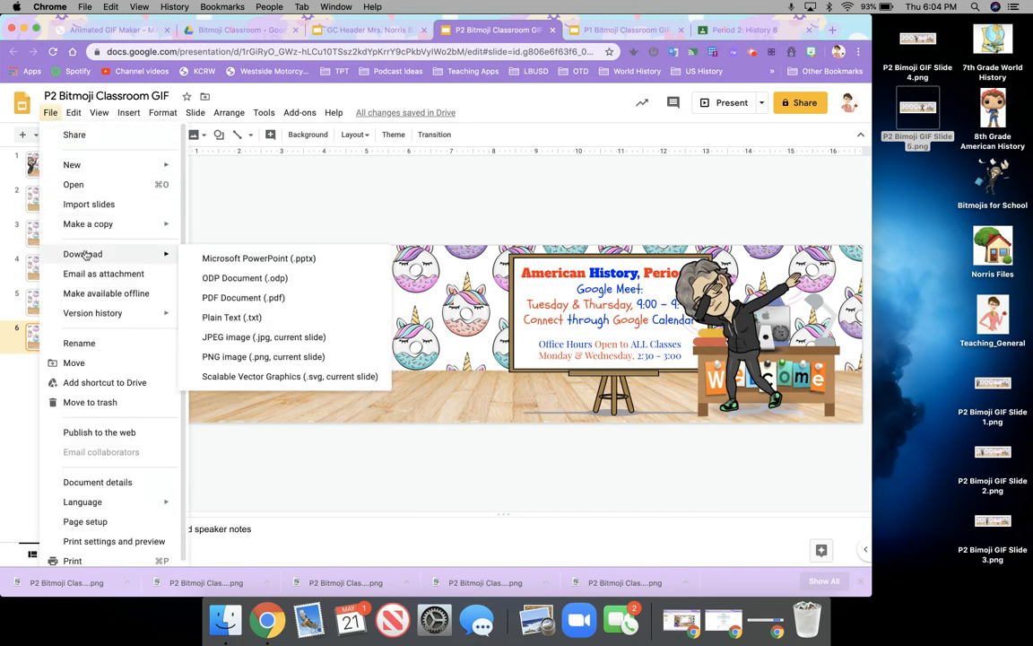
click(225, 355)
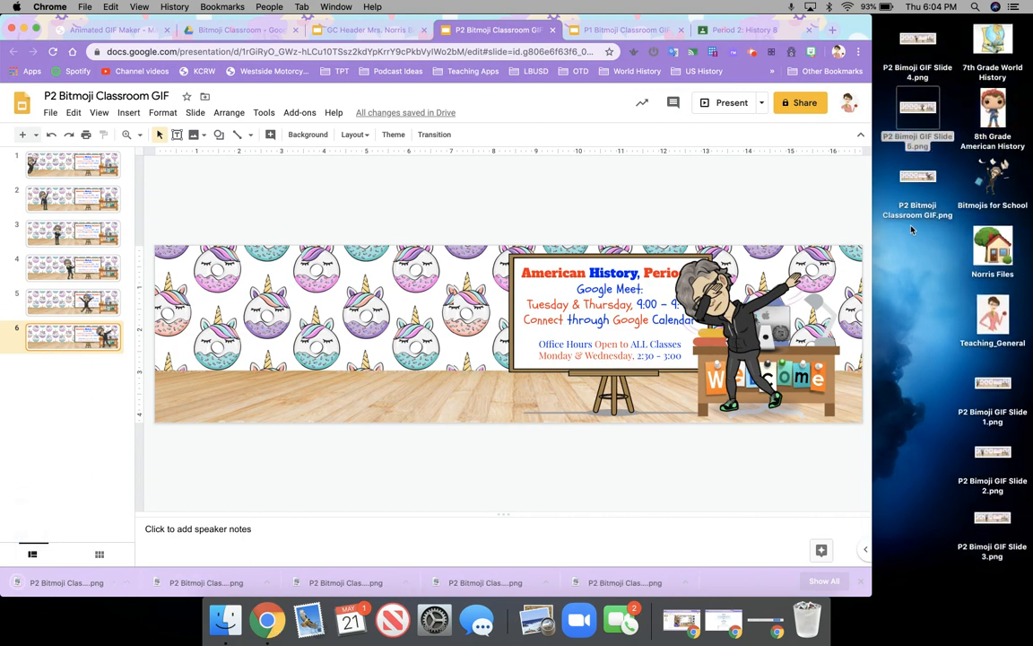
Step: Rename the downloaded slide 6 image as "P2 Bimoji GIF Slide 6", reusing the copied name with the number changed
click(911, 216)
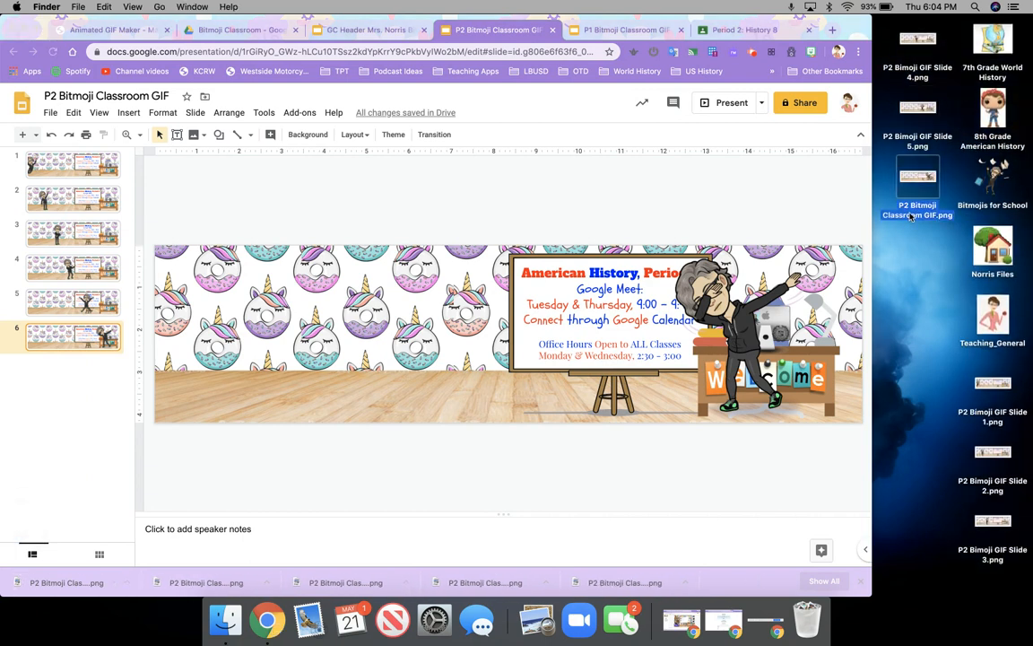
right_click(911, 216)
click(841, 280)
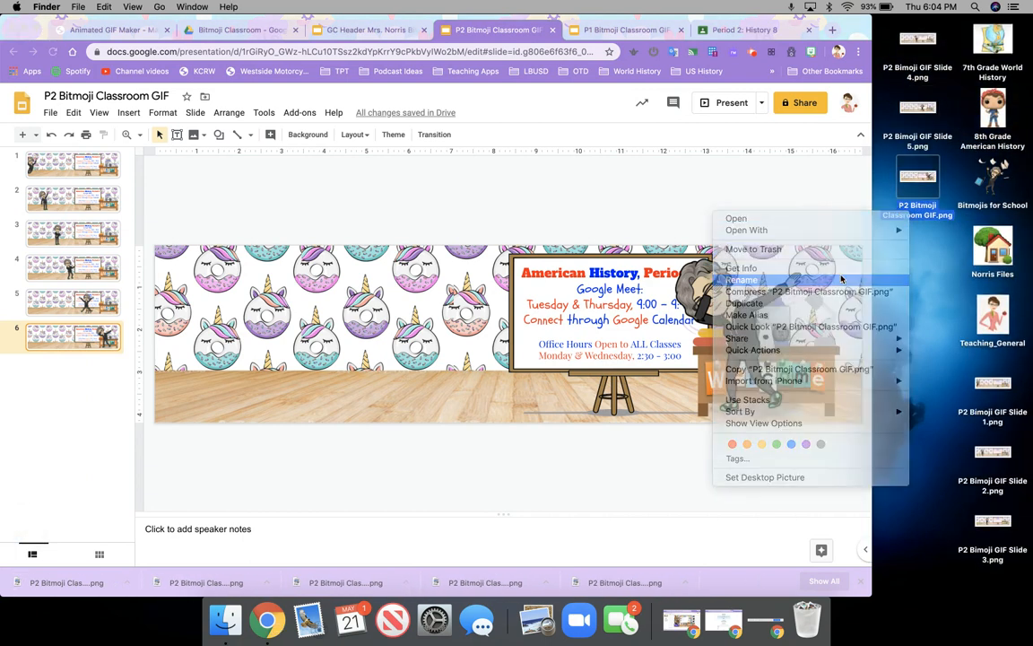
text(P2 Bimoji GIF Slide 1)
key(BackSpace)
text(6)
key(Return)
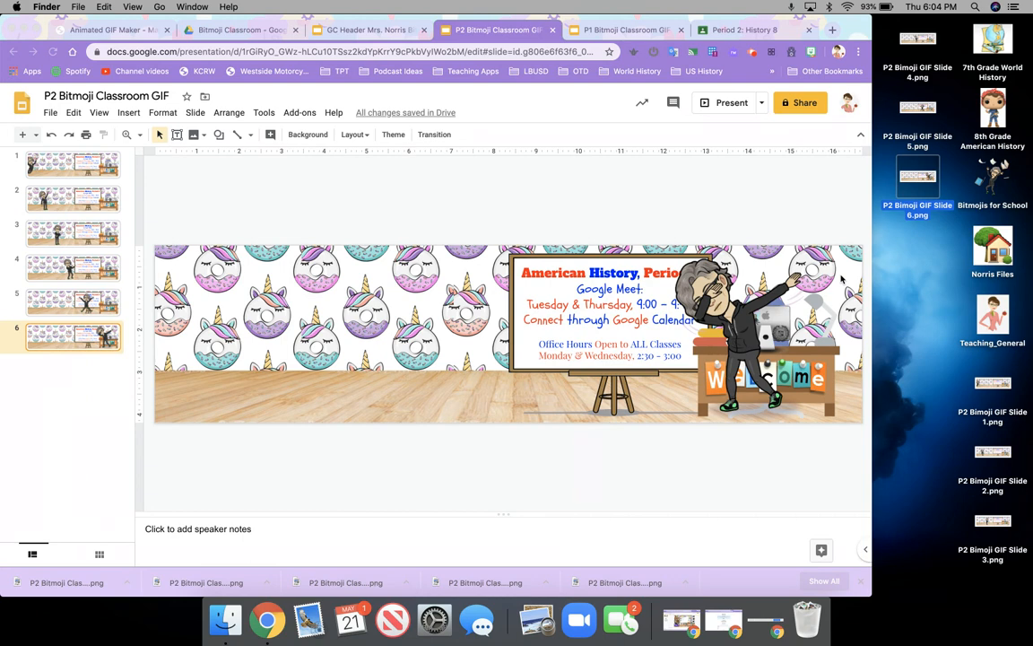
Step: Switch to the GIFMaker.me page and upload the desktop images P2 Bimoji GIF Slide 1 through Slide 6, then check the image list
click(124, 30)
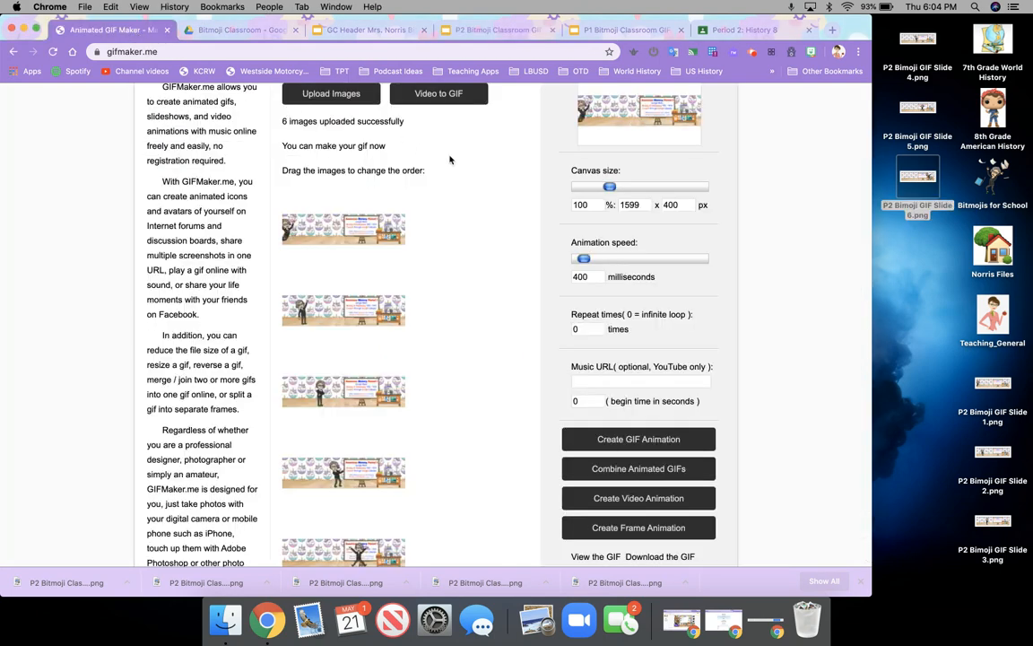
scroll(470, 179, up, 3)
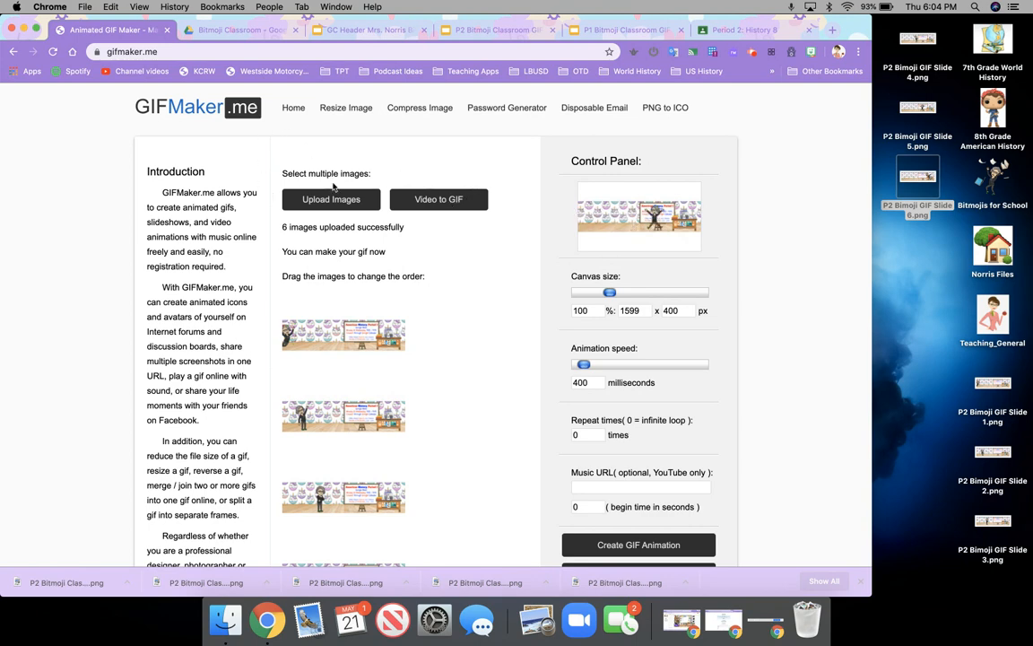
click(341, 200)
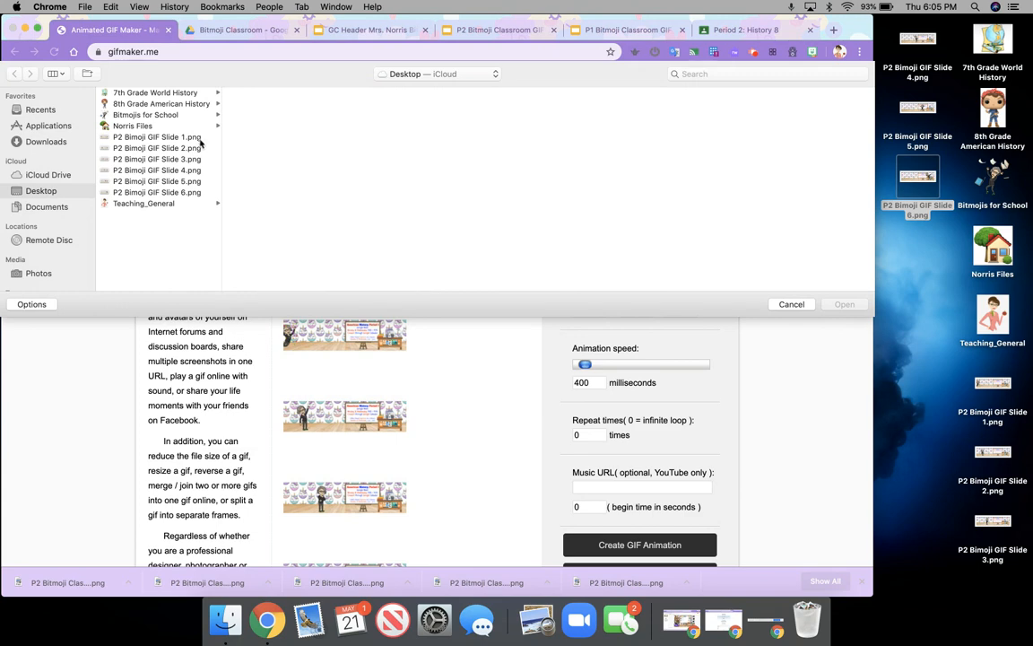
click(180, 137)
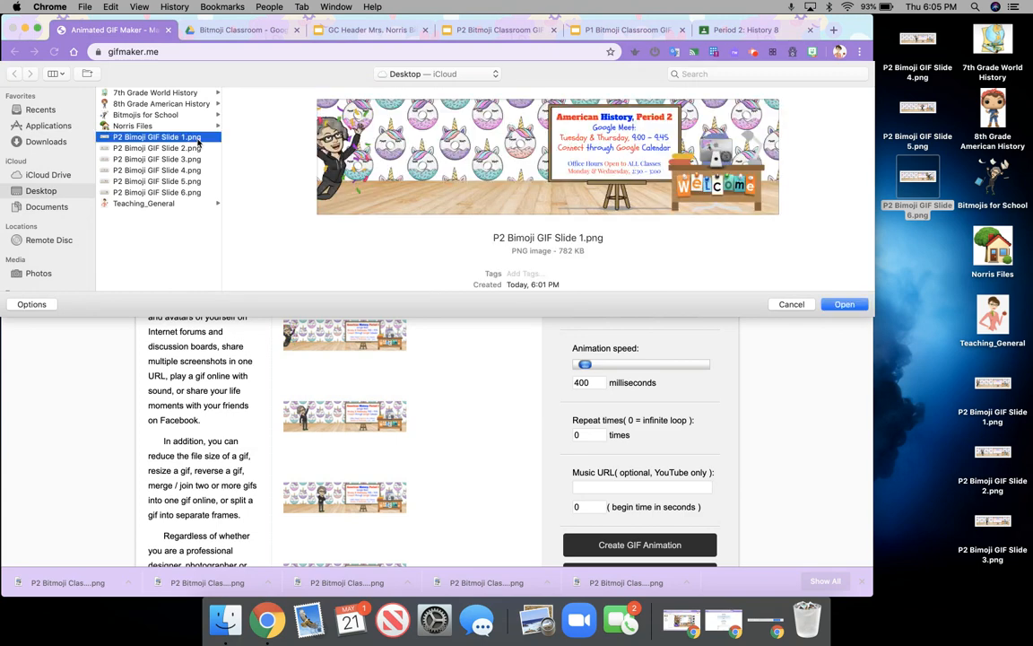
shift+click(193, 194)
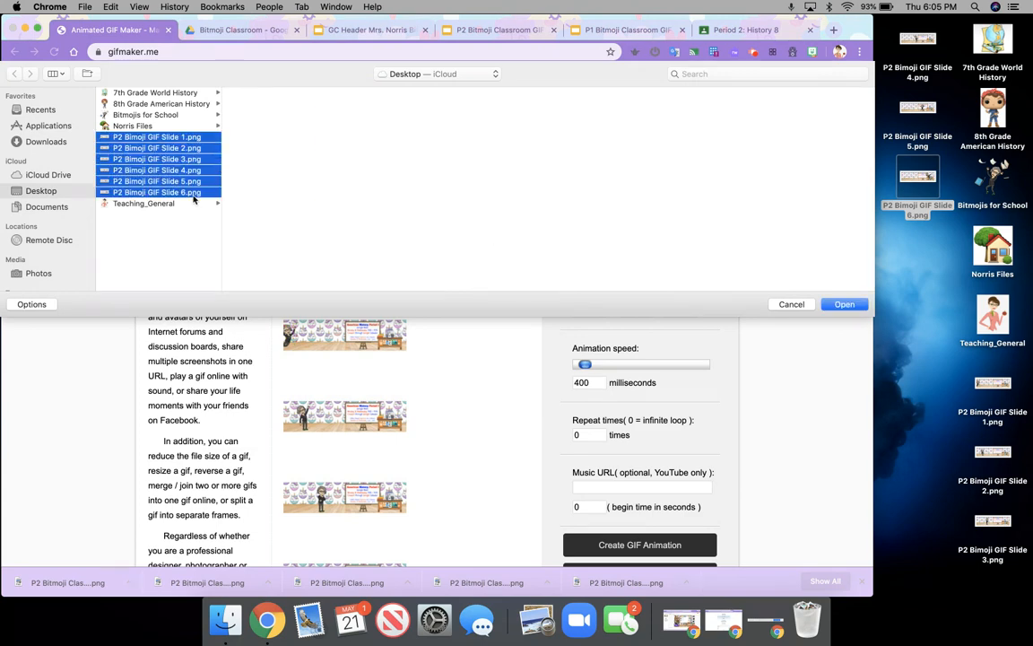
click(843, 304)
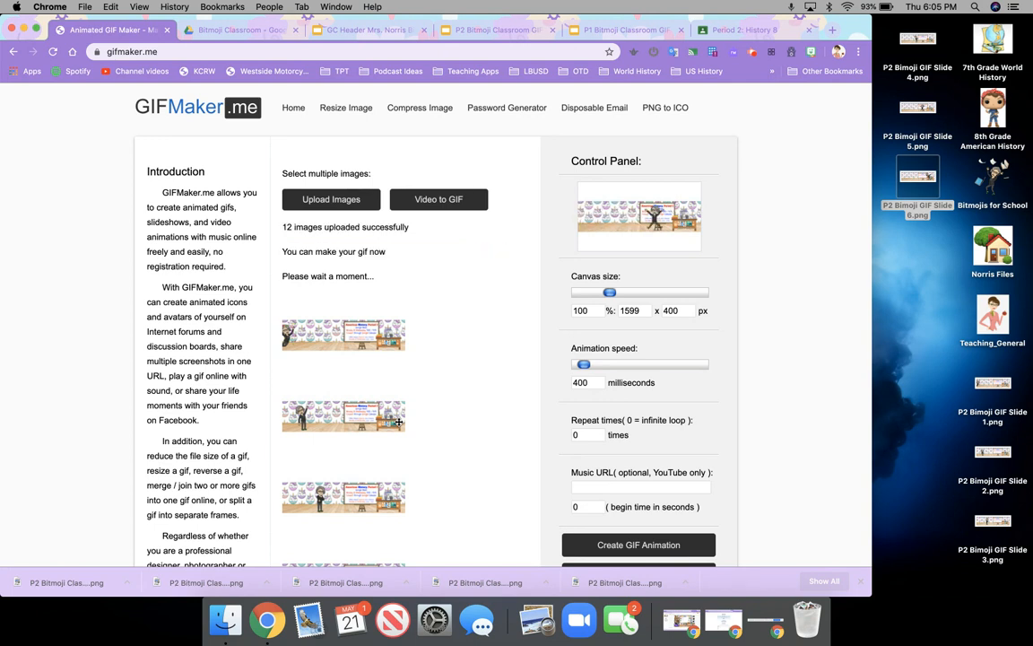
scroll(493, 359, down, 10)
scroll(493, 359, up, 10)
Step: Load gifmaker.me afresh to clear the old images, and upload P2 Bimoji GIF Slide 1 through Slide 6 from the desktop
click(249, 47)
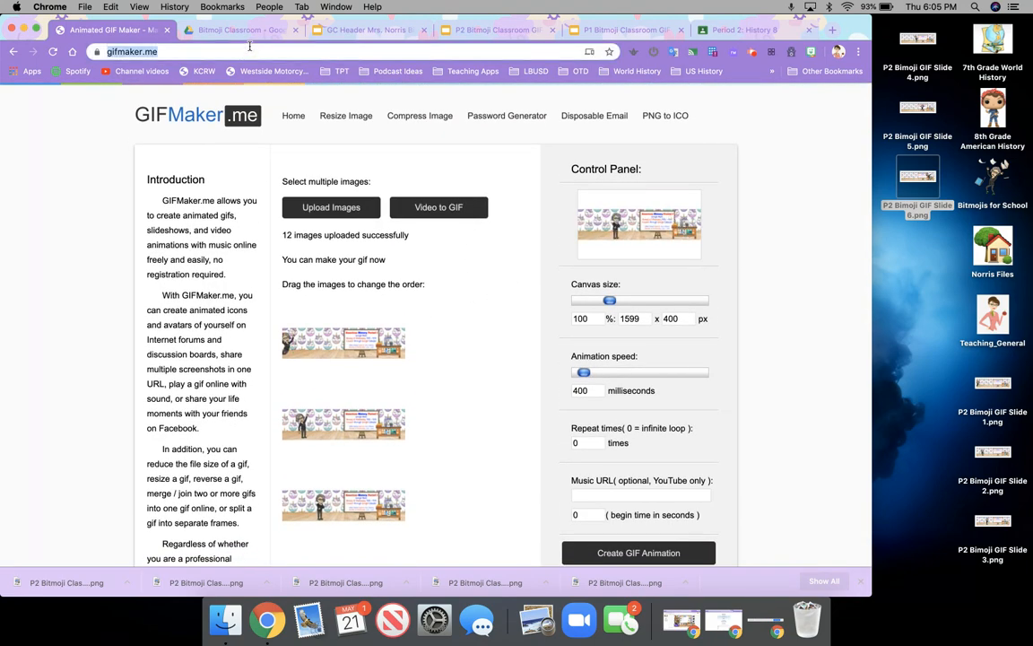
text(gifmaker.me)
key(Return)
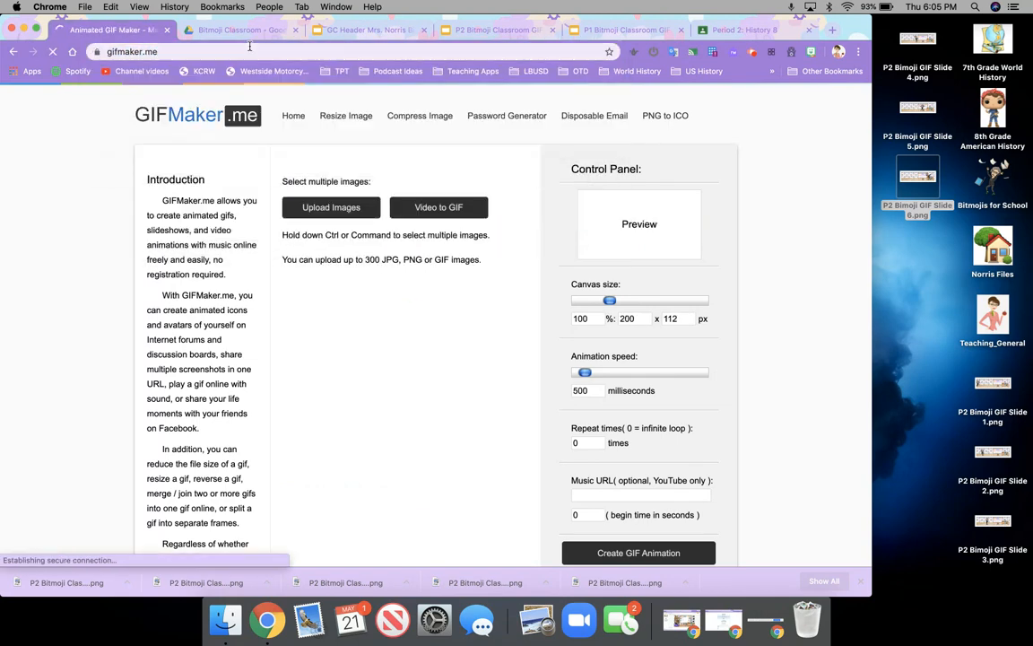
click(331, 207)
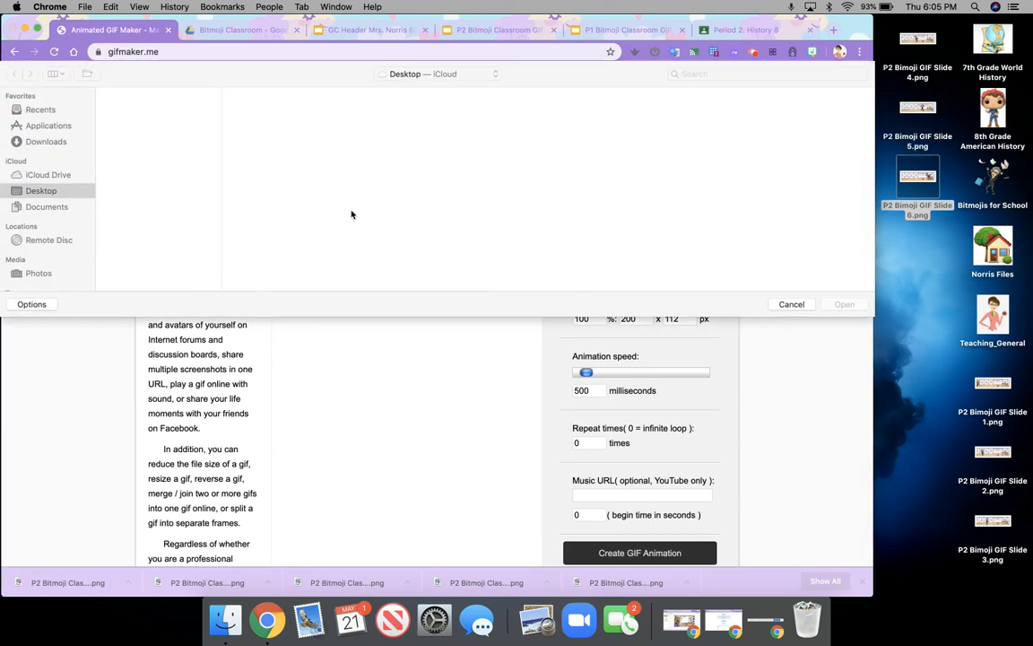
click(179, 138)
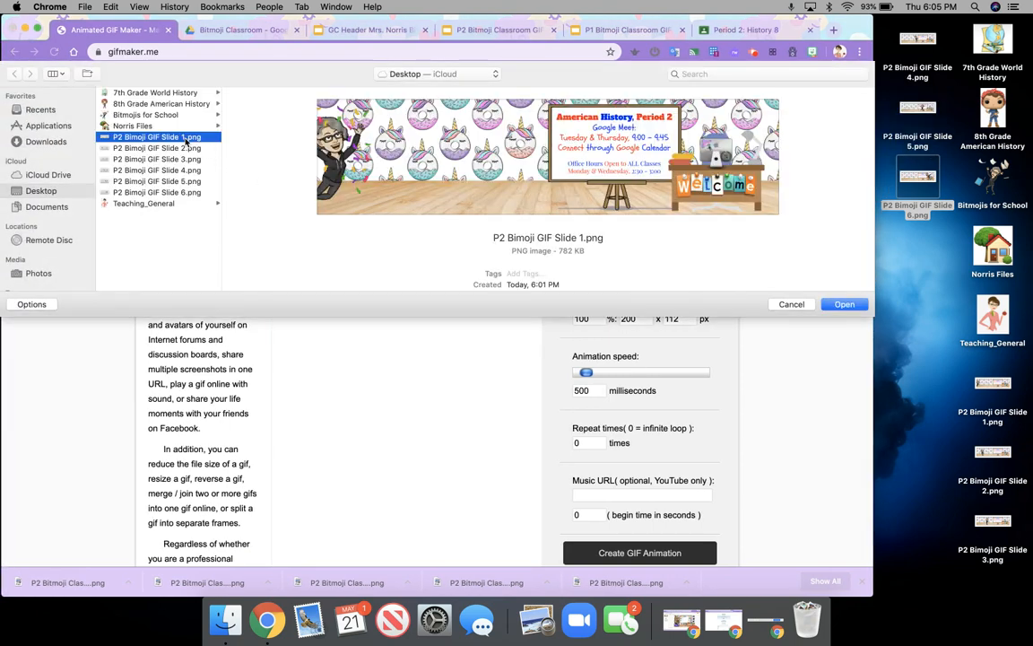
shift+click(189, 194)
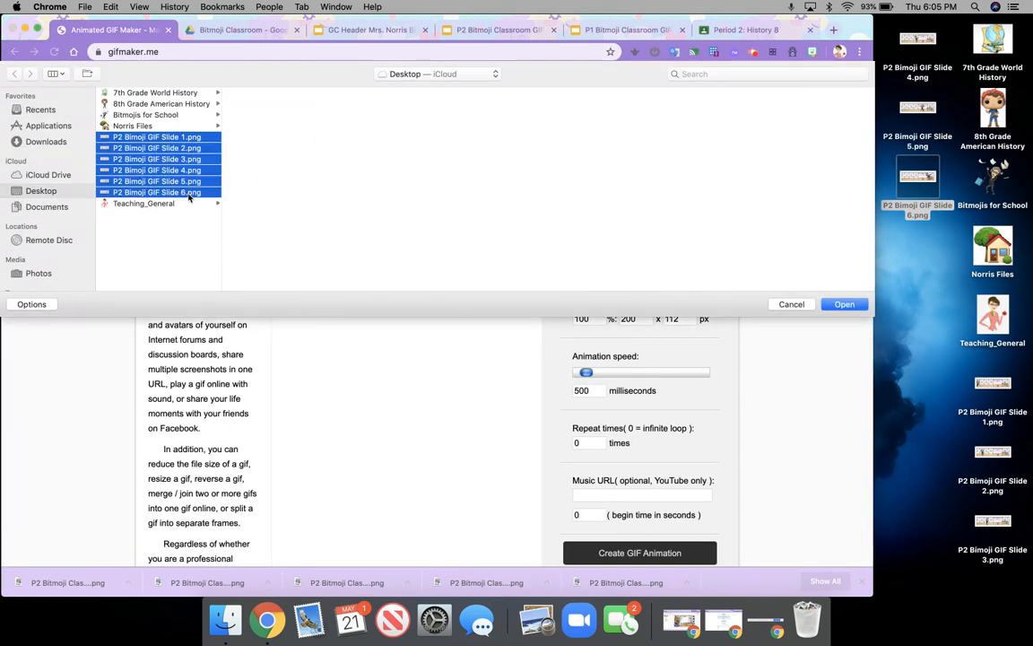
click(841, 305)
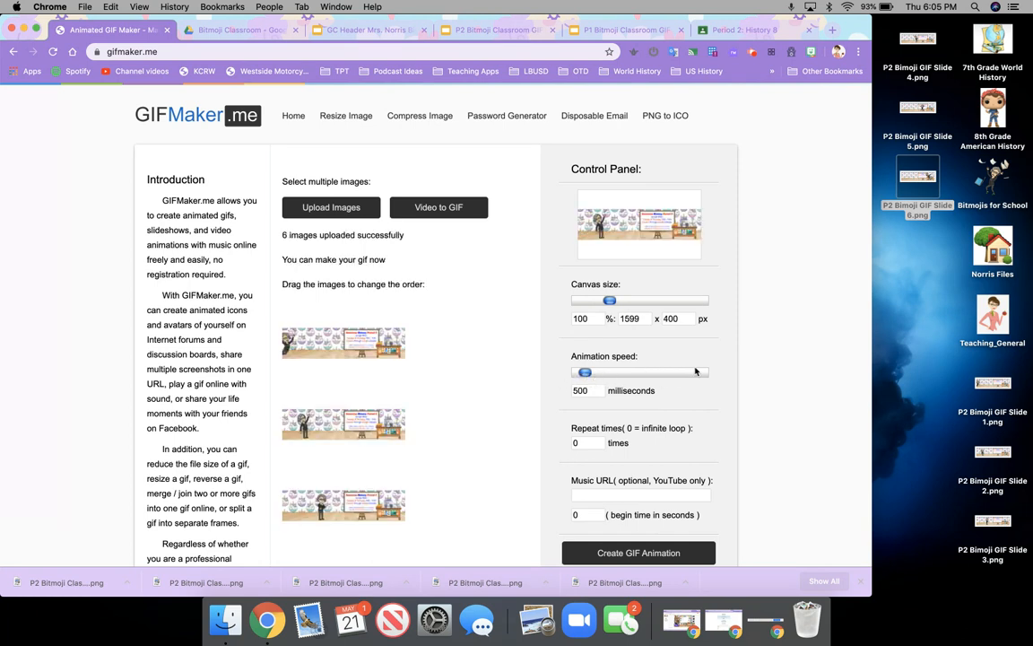
Step: Set the GIF's animation speed to 400 milliseconds
click(577, 391)
key(BackSpace)
text(4)
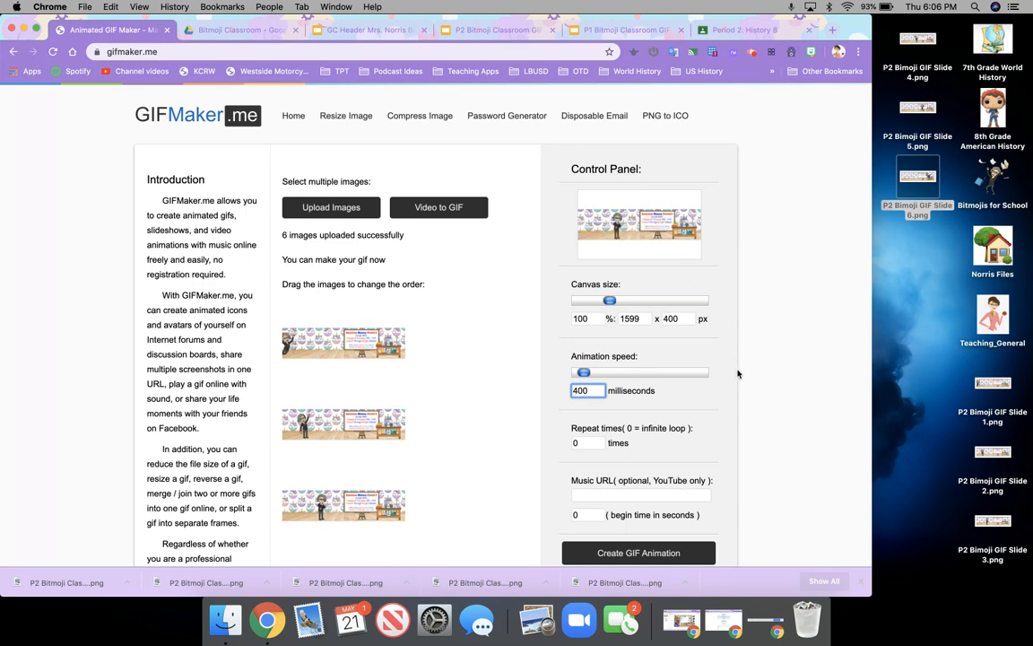
Step: Check the order of the six frames, create the GIF animation and download it to the desktop
scroll(738, 374, down, 3)
scroll(738, 374, down, 8)
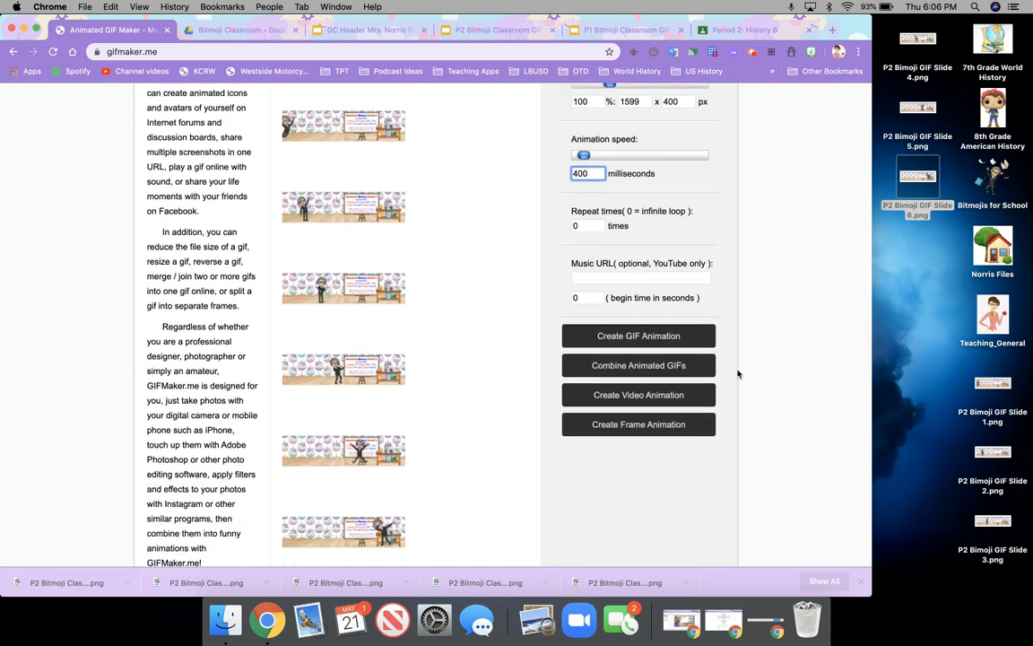
scroll(738, 374, up, 10)
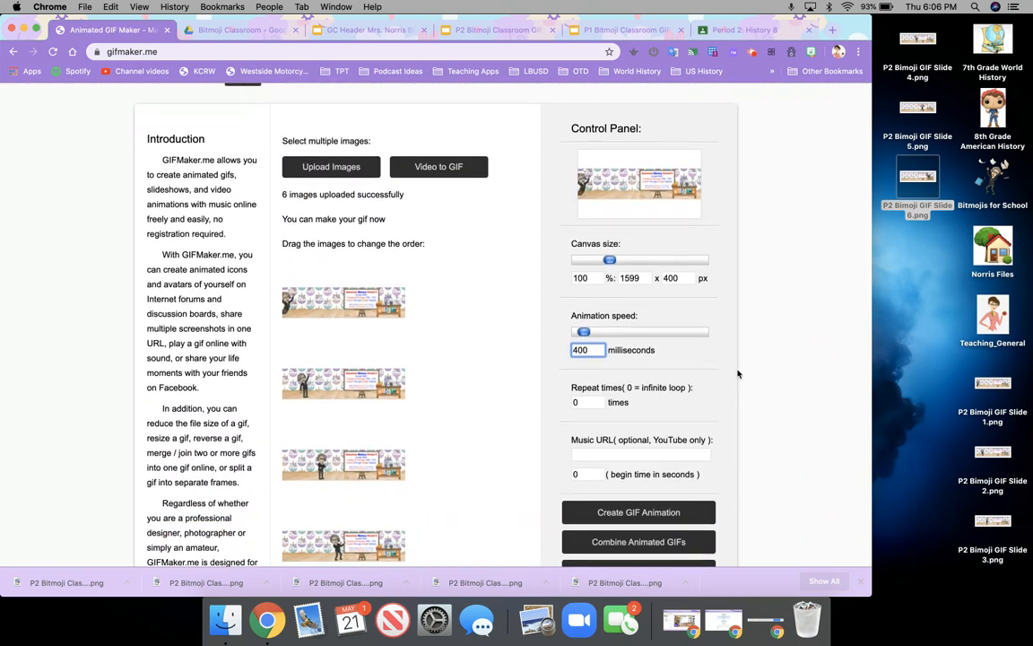
click(655, 508)
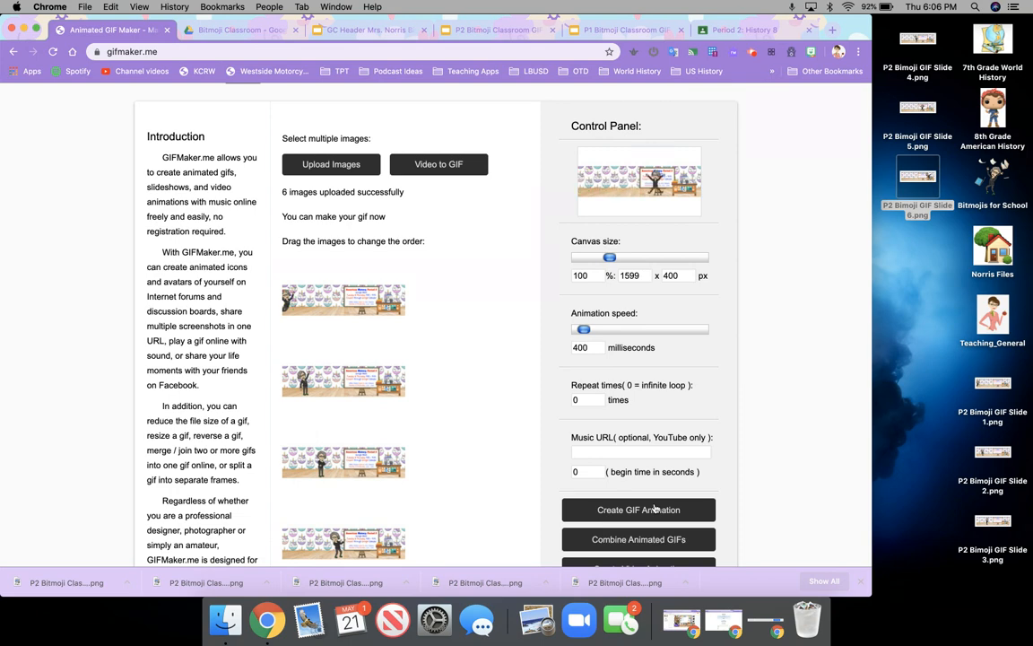
scroll(738, 523, down, 2)
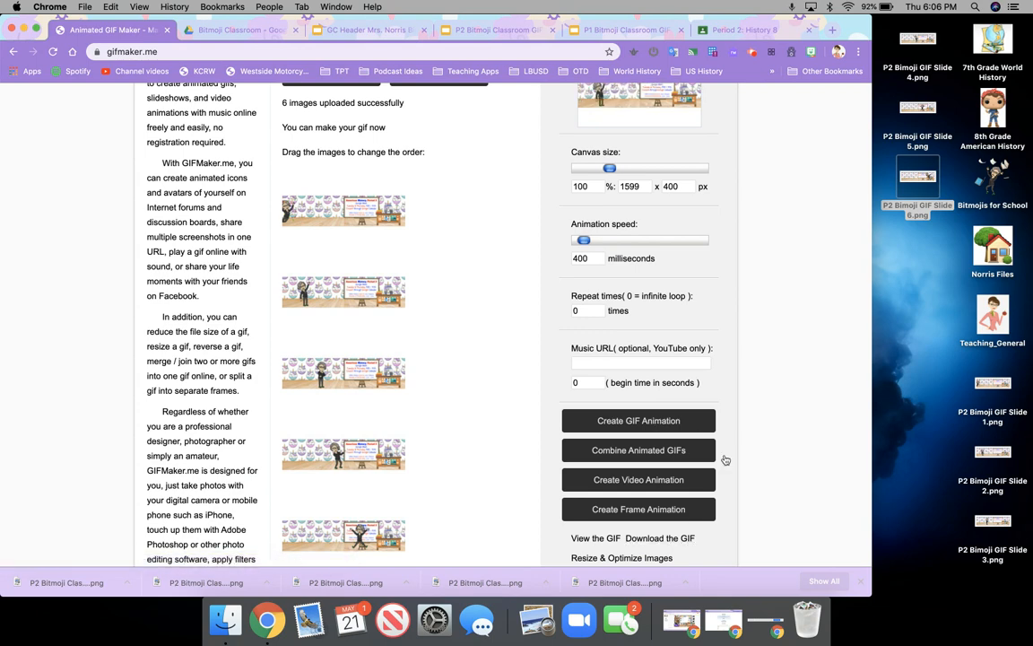
click(675, 539)
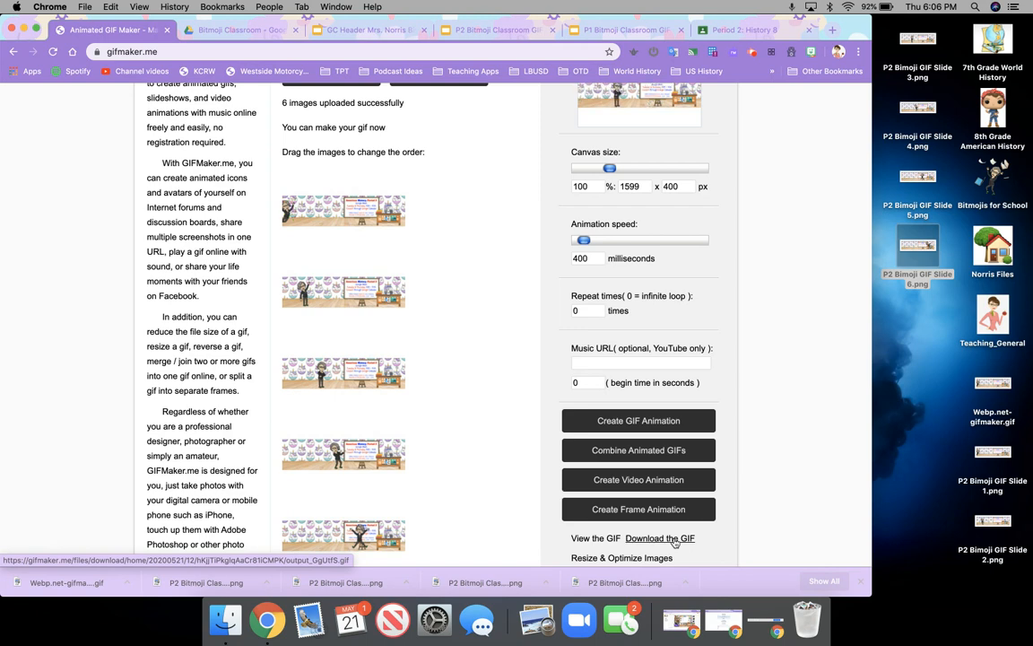
Step: Rename the downloaded GIF on the desktop as "P2 Bimoji", pasting the copied slide name and trimming its ending
click(991, 419)
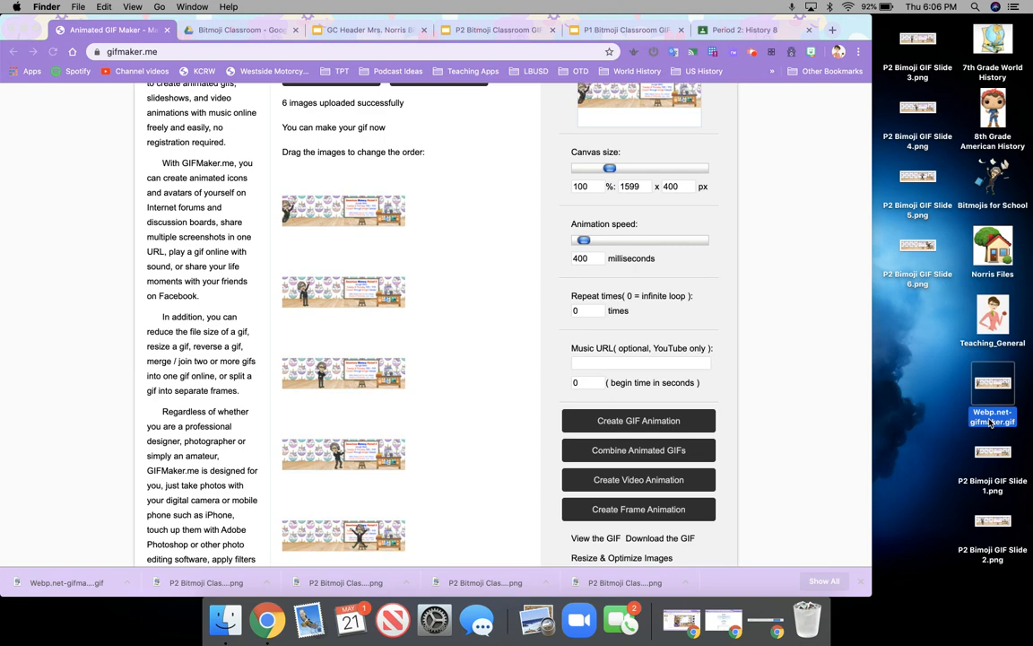
click(990, 418)
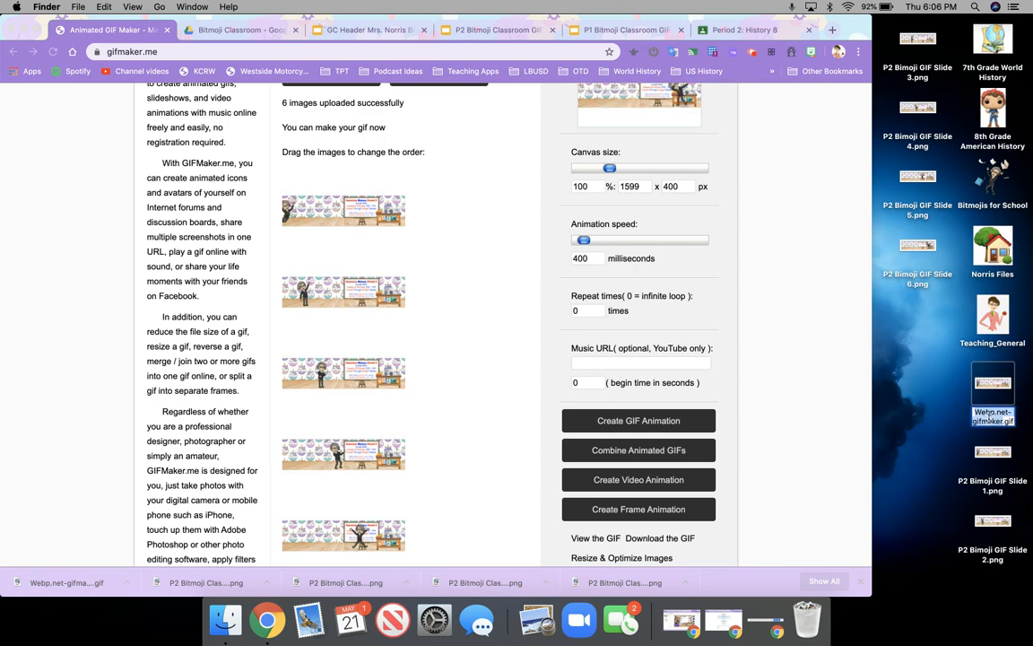
text(P2 Bimoji GIF Slide 1)
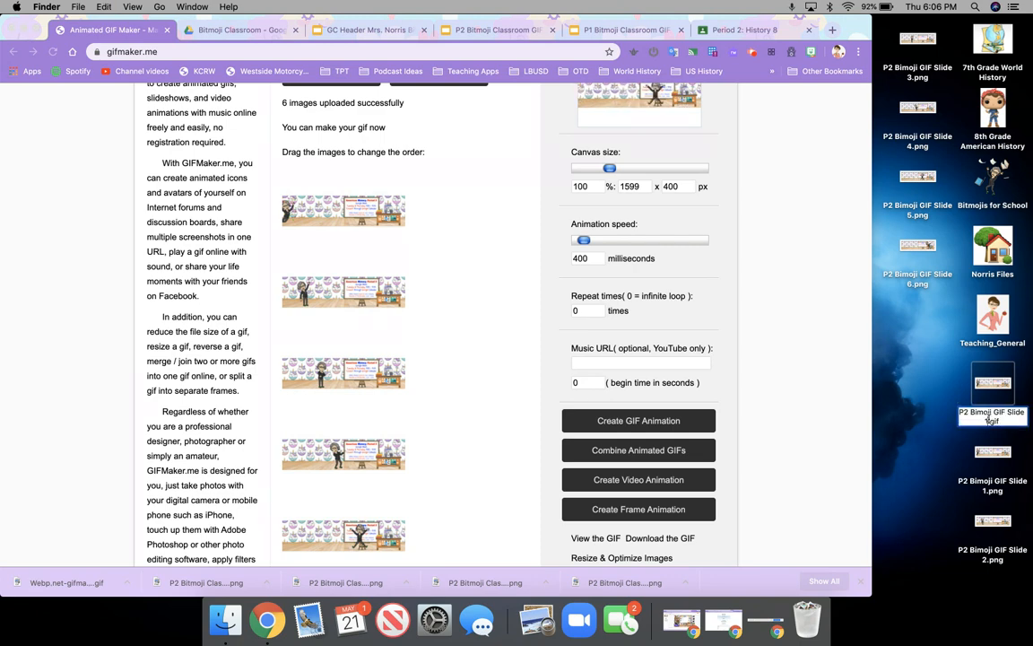
key(BackSpace)
key(BackSpace)
key(BackSpace)
key(BackSpace)
key(BackSpace)
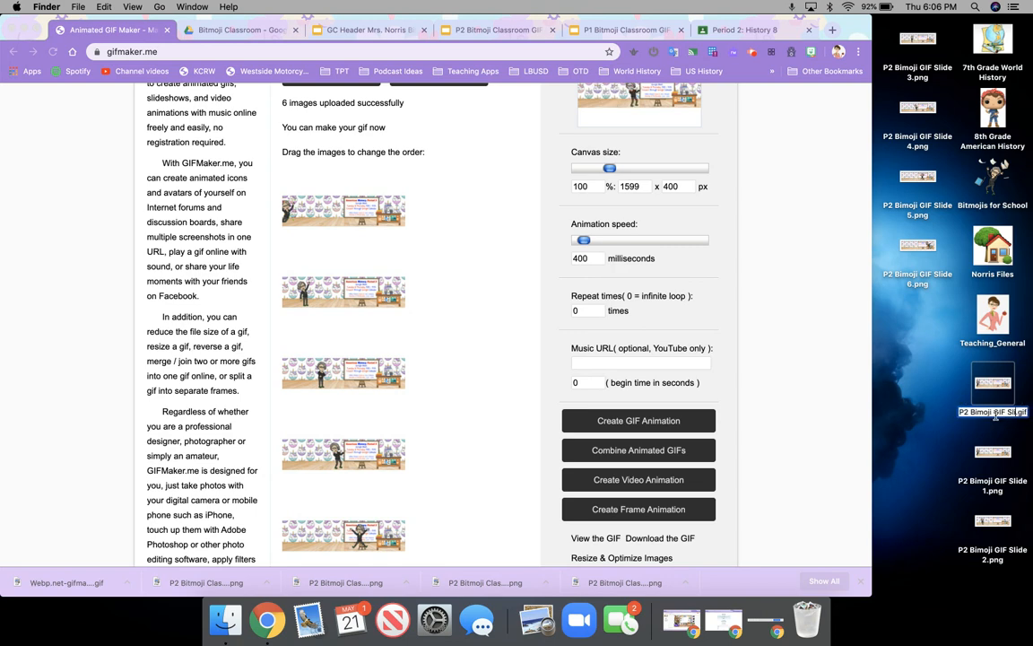
key(BackSpace)
key(BackSpace)
key(BackSpace)
key(BackSpace)
key(BackSpace)
key(BackSpace)
key(BackSpace)
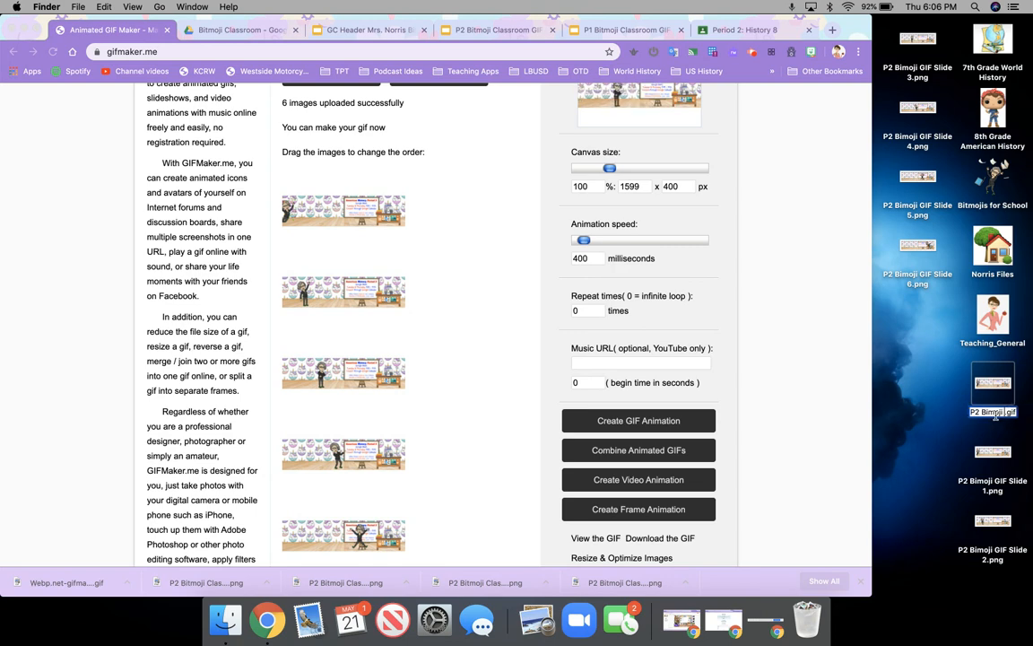
key(Return)
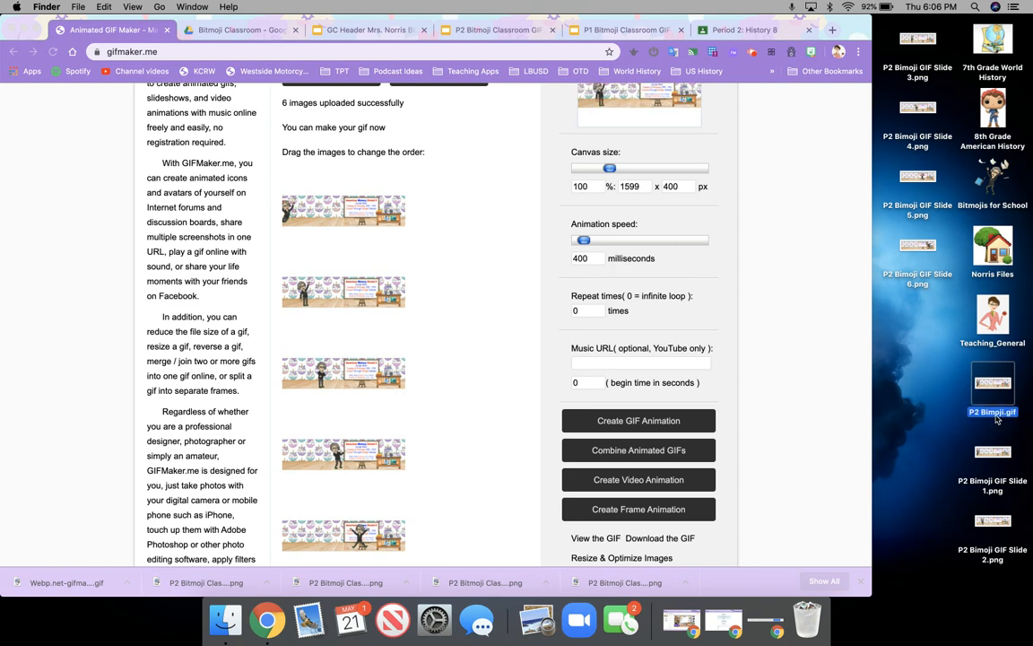
Step: Switch to the Period 2: History 8 class in Google Classroom and upload P2 Bimoji.gif from the desktop as the header photo
click(727, 34)
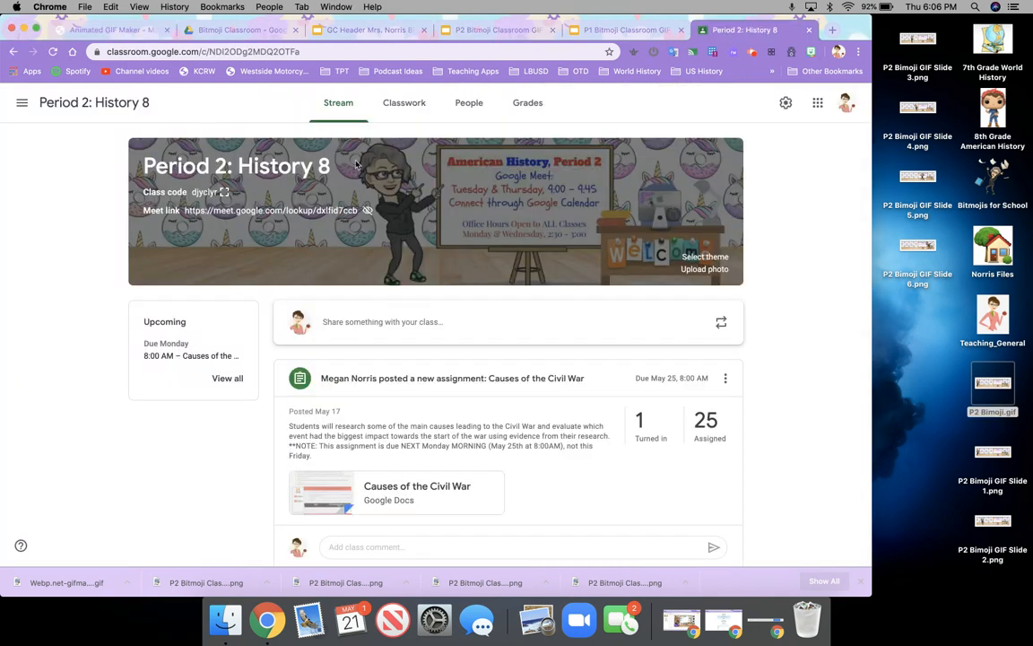
click(710, 270)
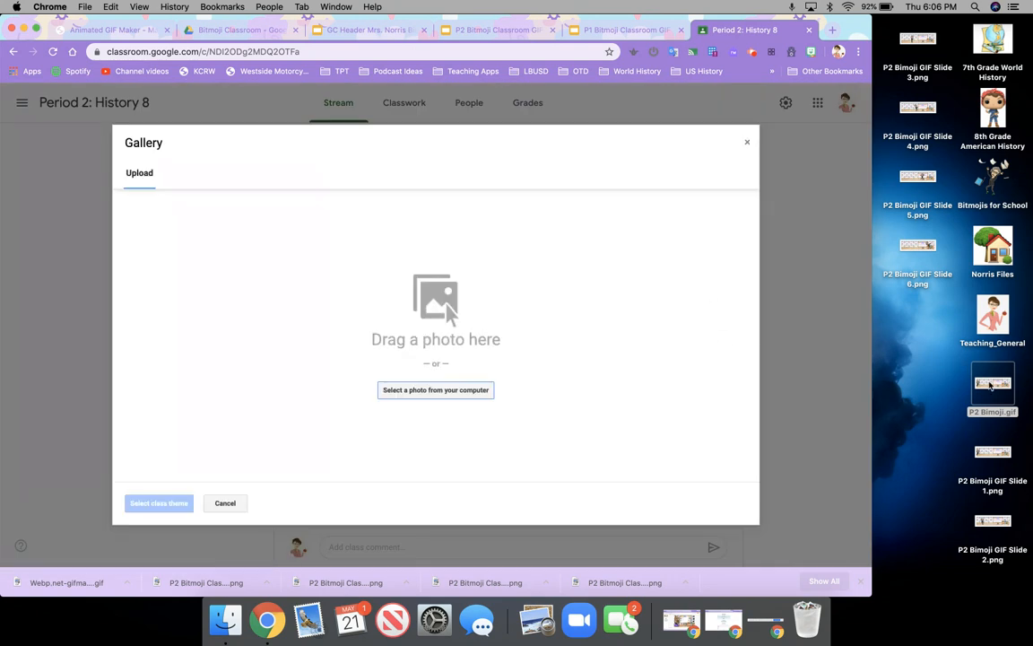
drag(990, 384, 479, 307)
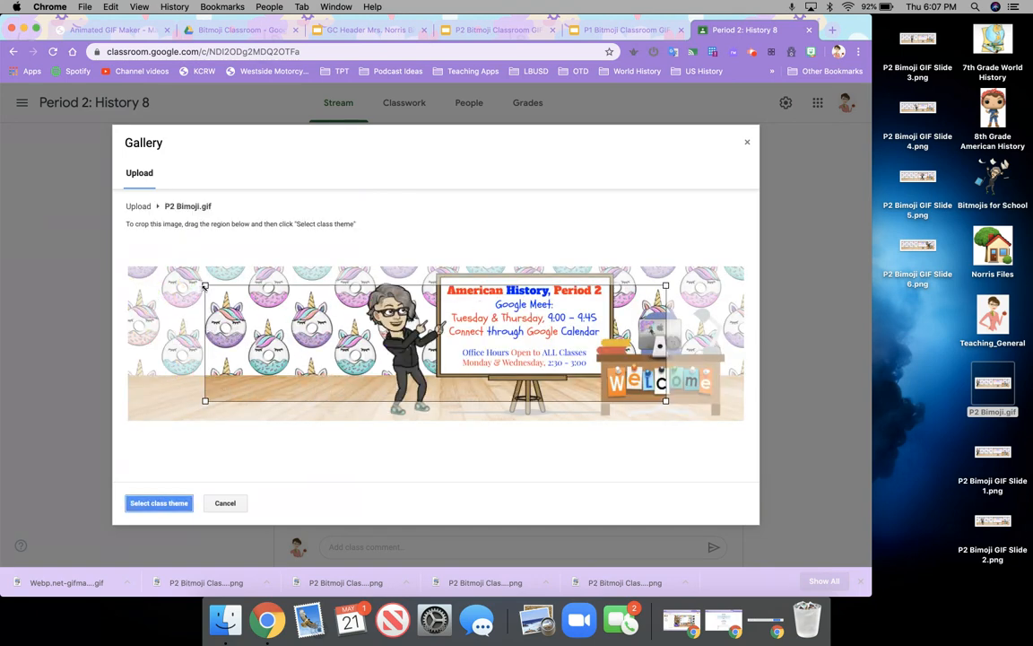
Step: Expand the crop region to cover the entire GIF and apply it as the class theme
drag(203, 287, 112, 267)
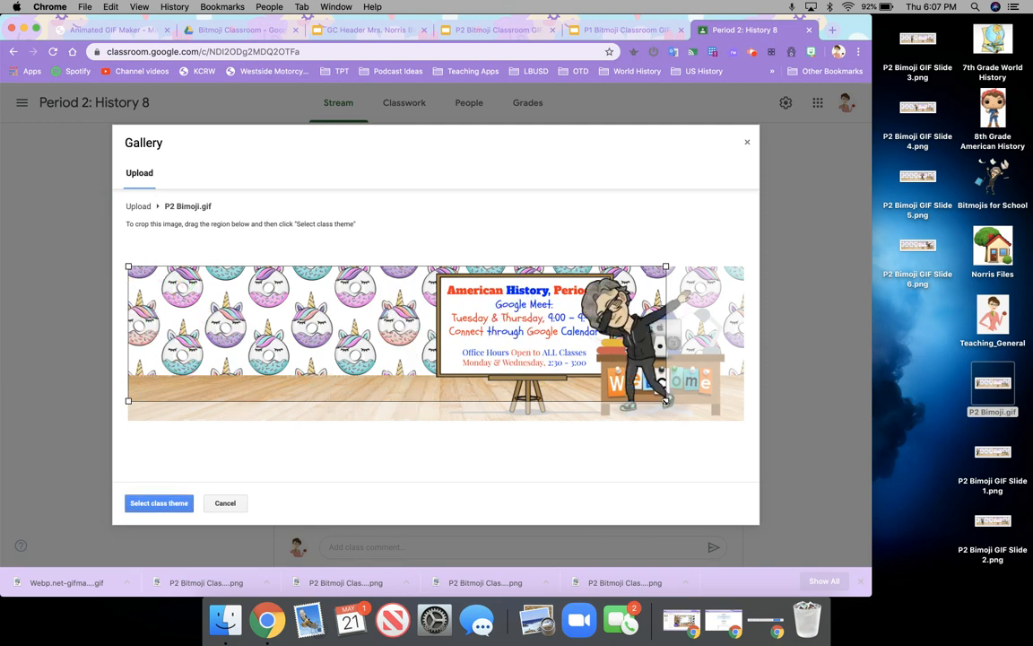
drag(667, 401, 776, 421)
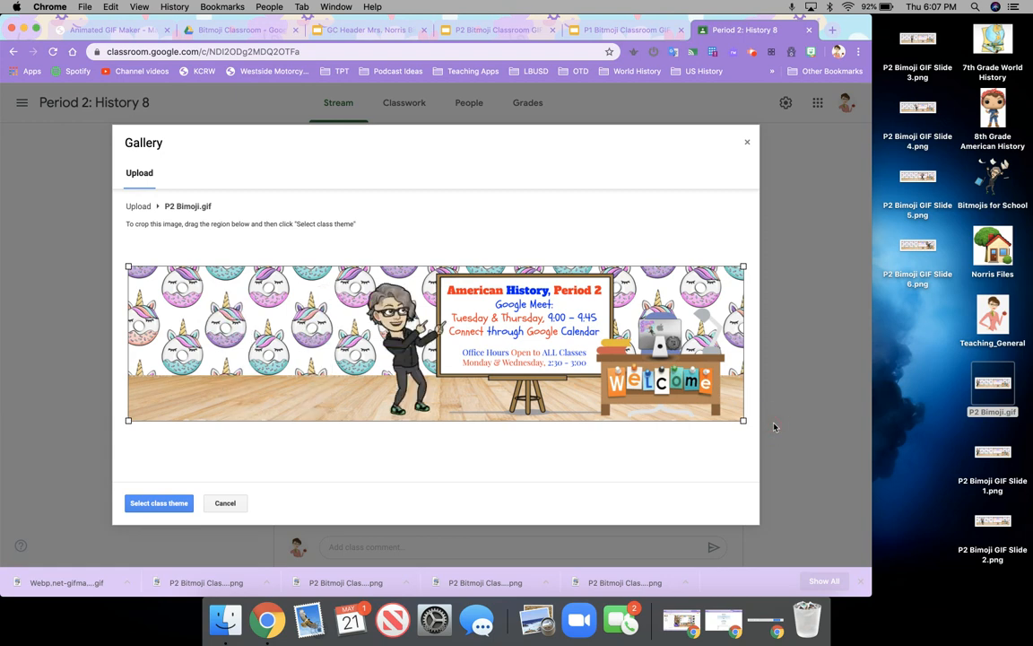
drag(838, 479, 751, 431)
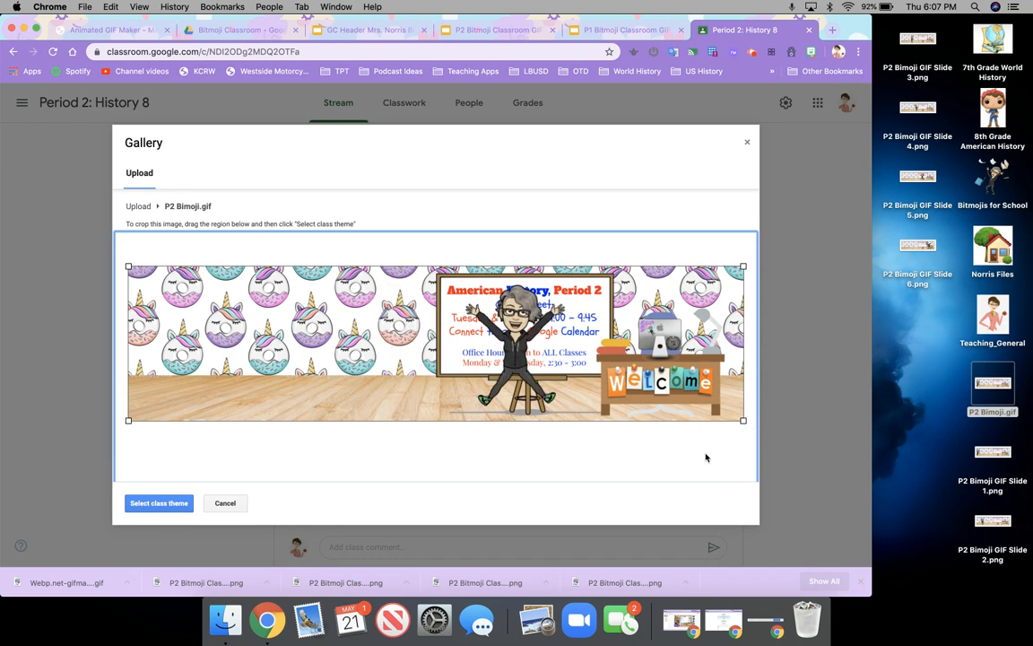
click(168, 503)
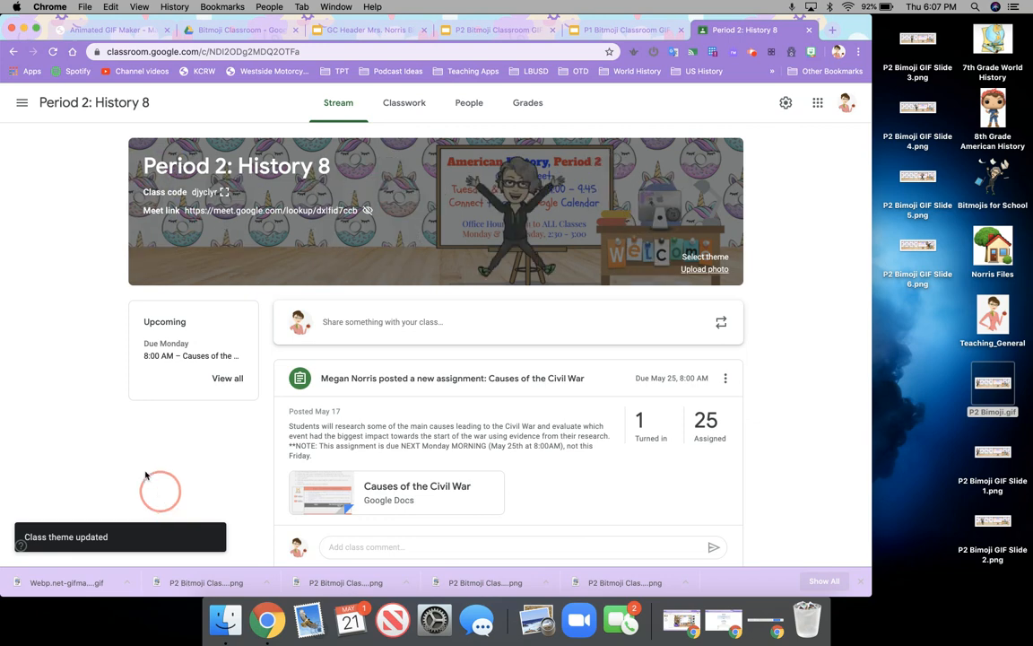
Step: Look at the Period 3 header slide and its chalkboard text in the GC Header presentation, and return to the P2 Bitmoji Classroom GIF presentation
click(472, 28)
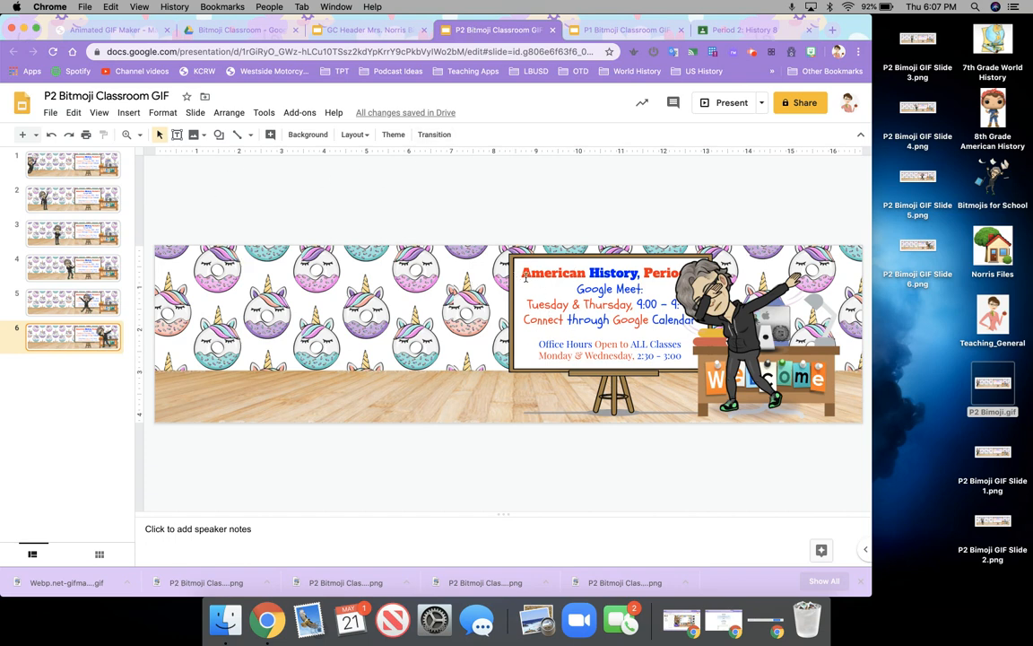
click(373, 30)
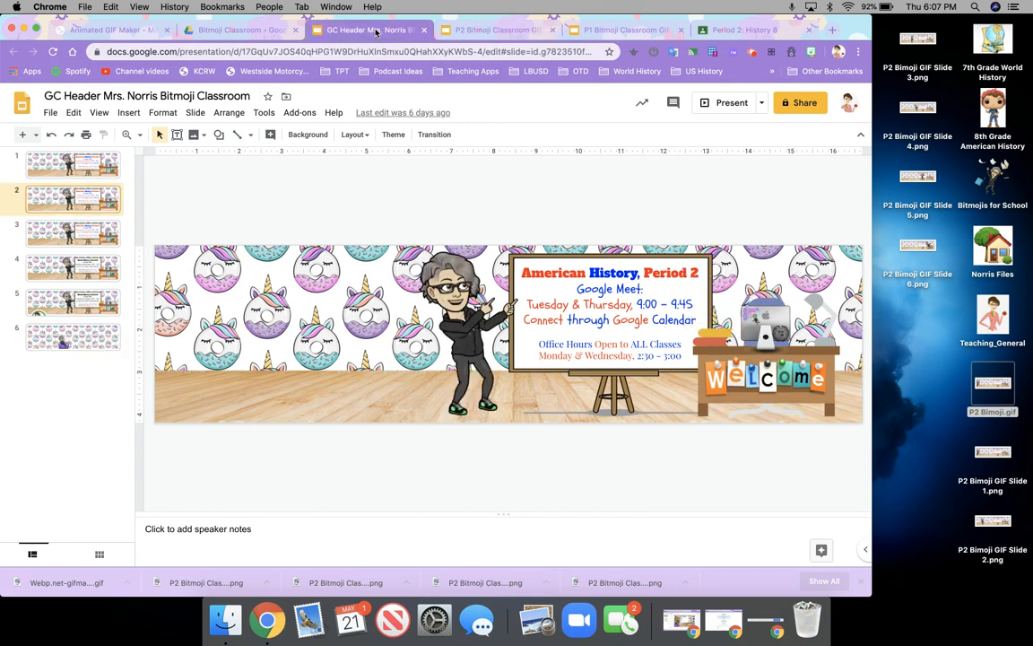
click(91, 239)
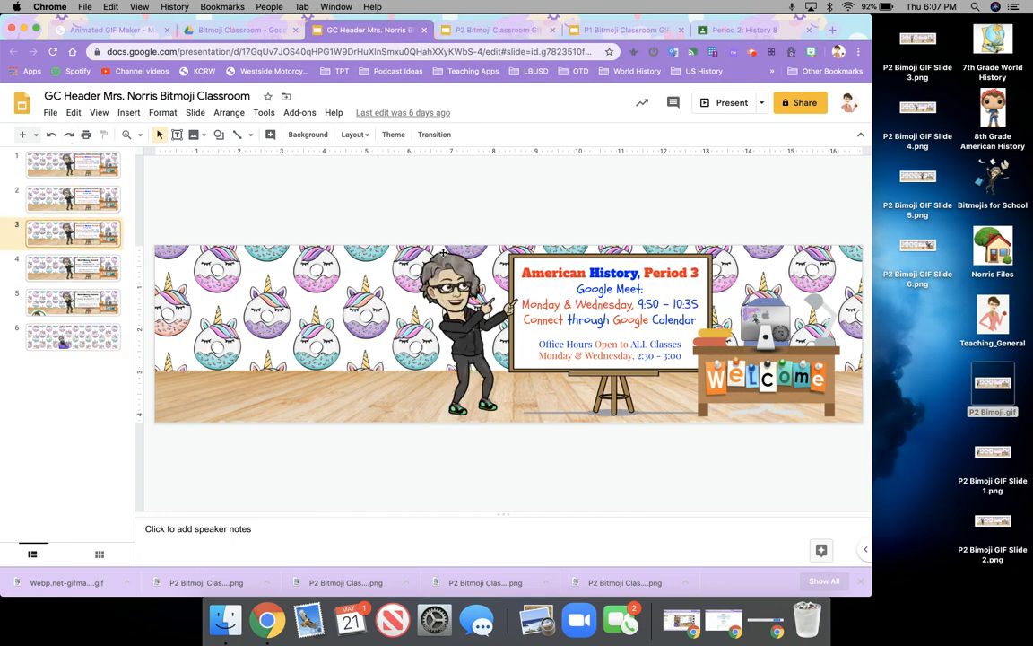
click(519, 271)
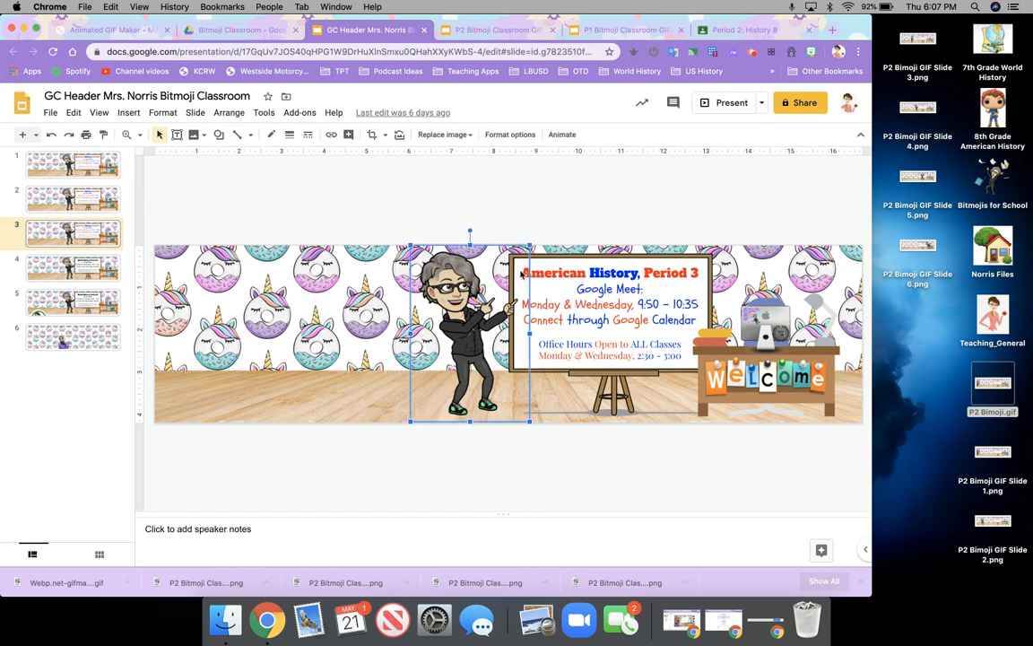
click(607, 267)
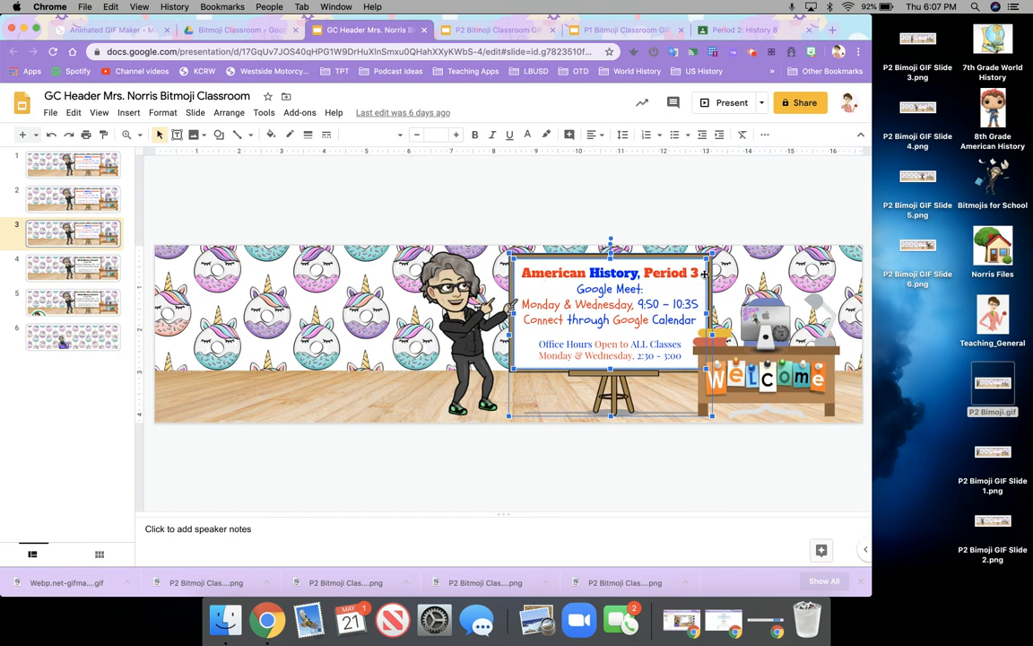
click(489, 29)
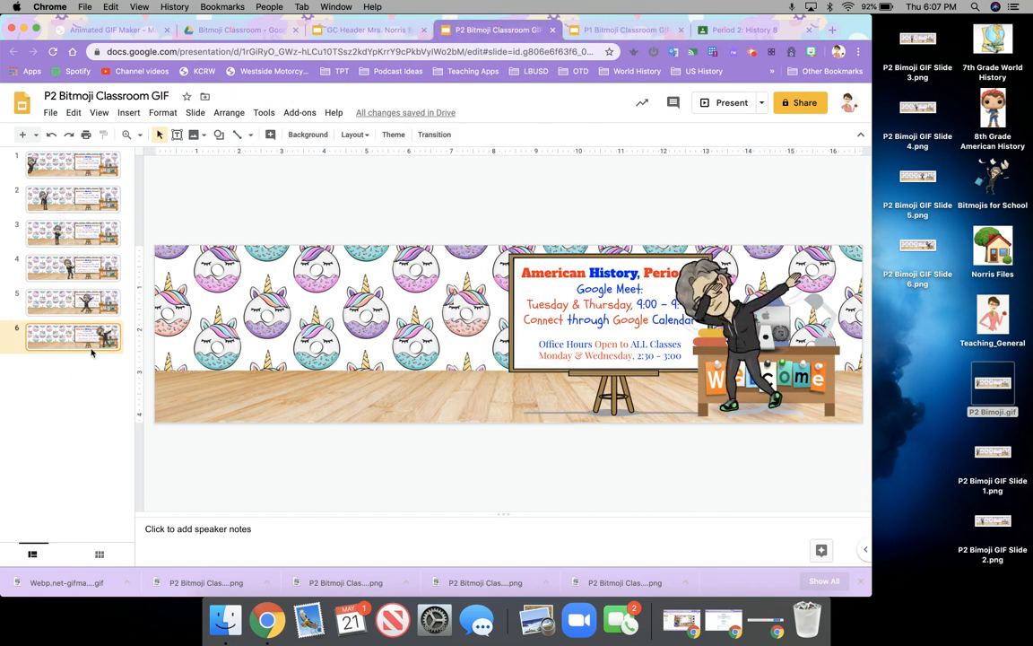